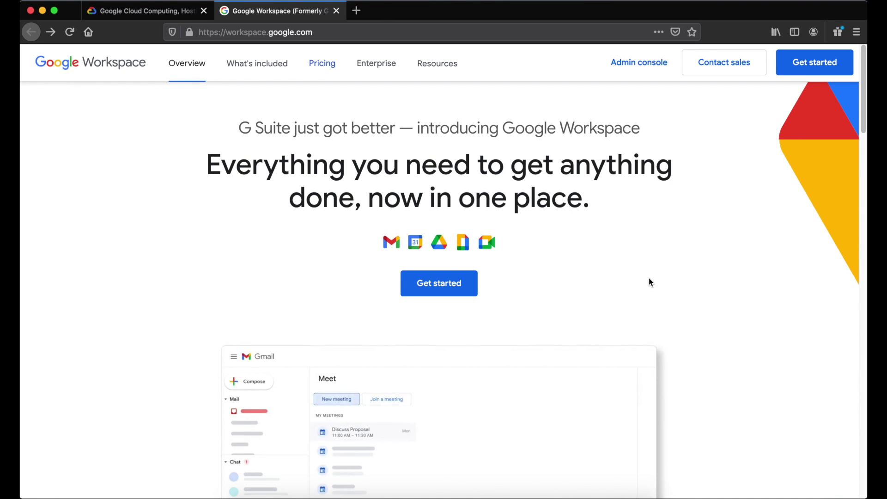
Scroll the Workspace homepage and go to the 'Find a plan' pricing page
{"action": "scroll", "coordinate": [650, 280], "scroll_direction": "down", "scroll_amount": 5}
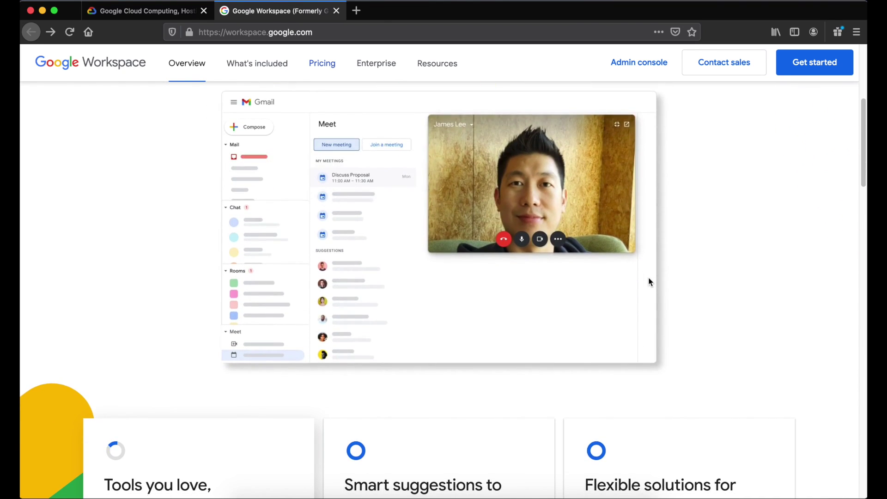
{"action": "scroll", "coordinate": [649, 280], "scroll_direction": "down", "scroll_amount": 10}
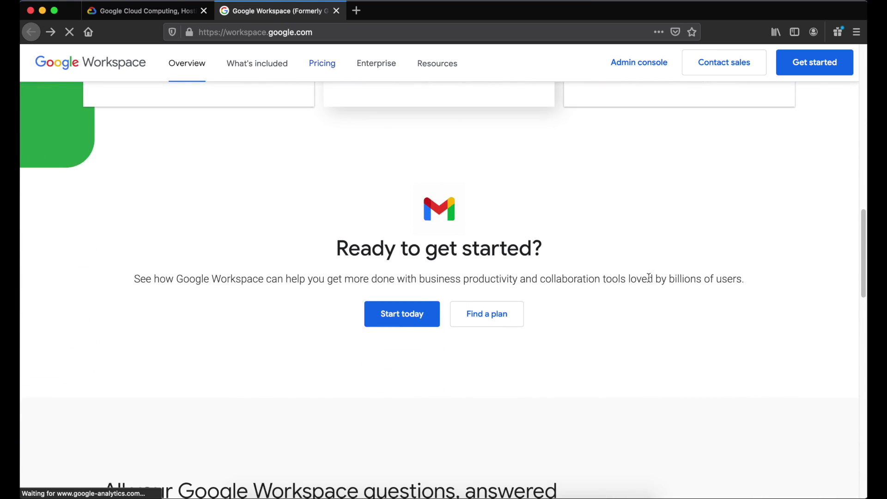
{"action": "scroll", "coordinate": [650, 278], "scroll_direction": "down", "scroll_amount": 4}
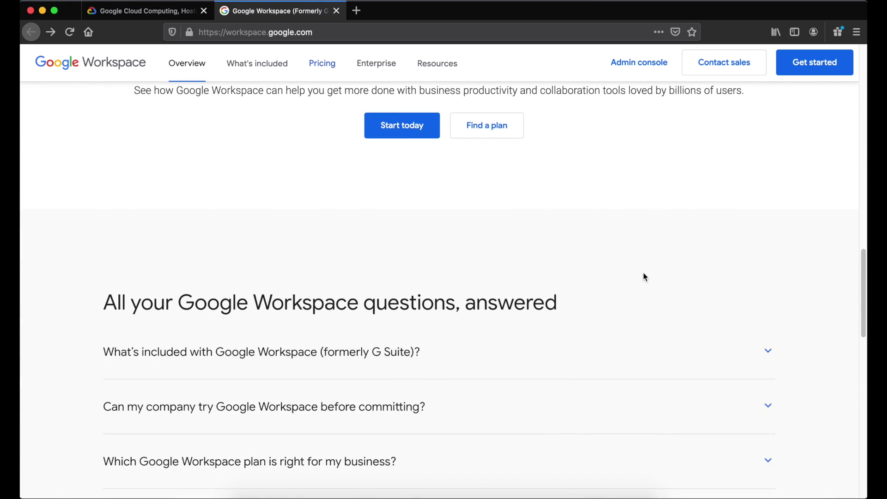
{"action": "left_click", "coordinate": [502, 134]}
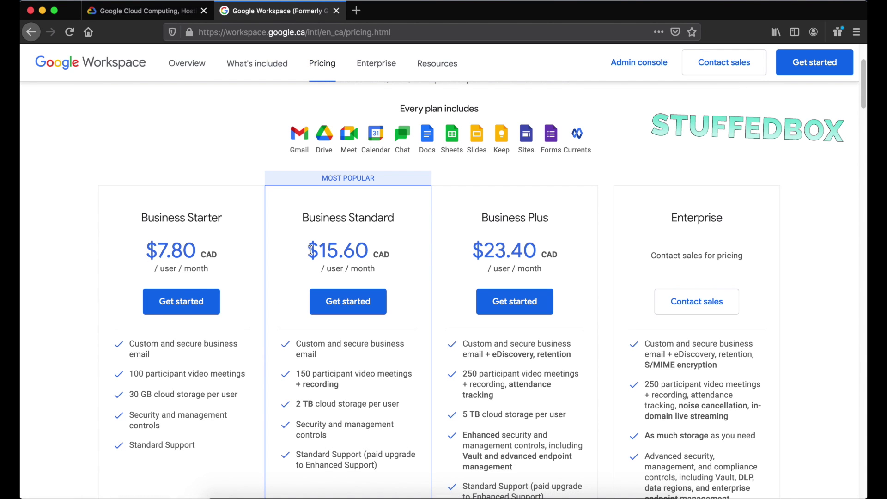
Highlight 'recording' in Business Standard features and the 'Choose your edition' heading
{"action": "scroll", "coordinate": [743, 367], "scroll_direction": "down", "scroll_amount": 2}
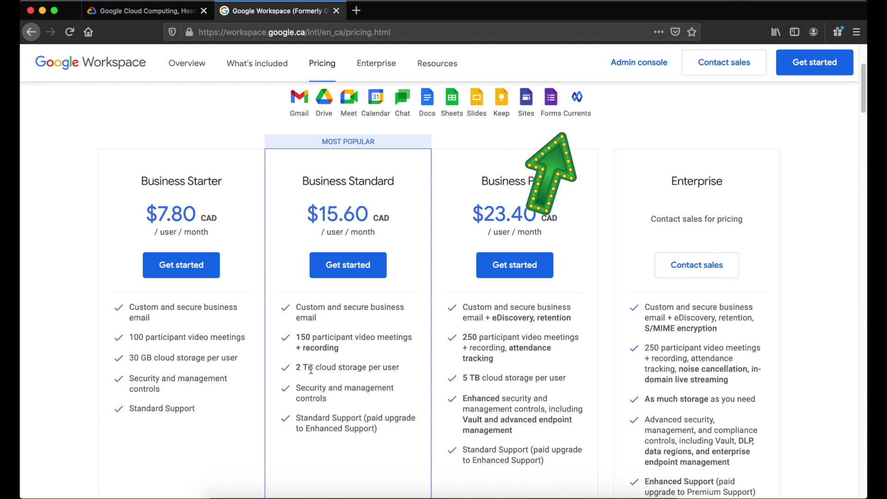
{"action": "double_click", "coordinate": [322, 346]}
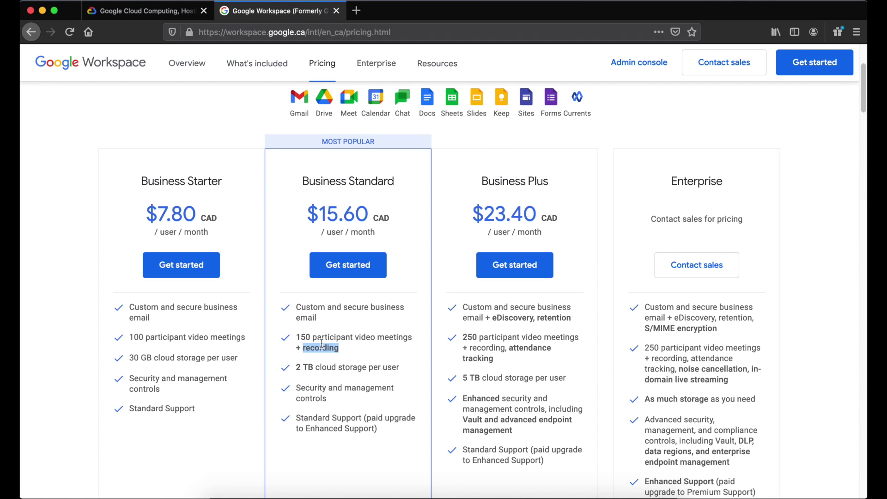
{"action": "scroll", "coordinate": [342, 337], "scroll_direction": "up", "scroll_amount": 4}
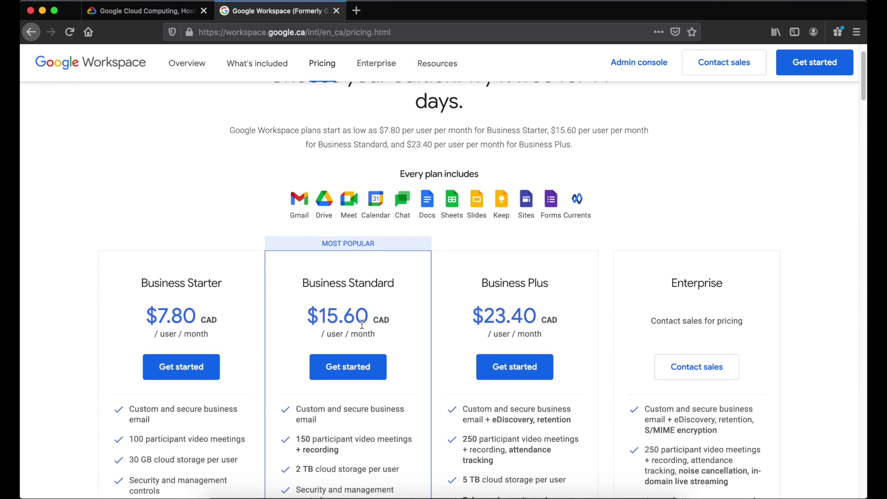
{"action": "left_click_drag", "start_coordinate": [267, 127], "coordinate": [520, 167]}
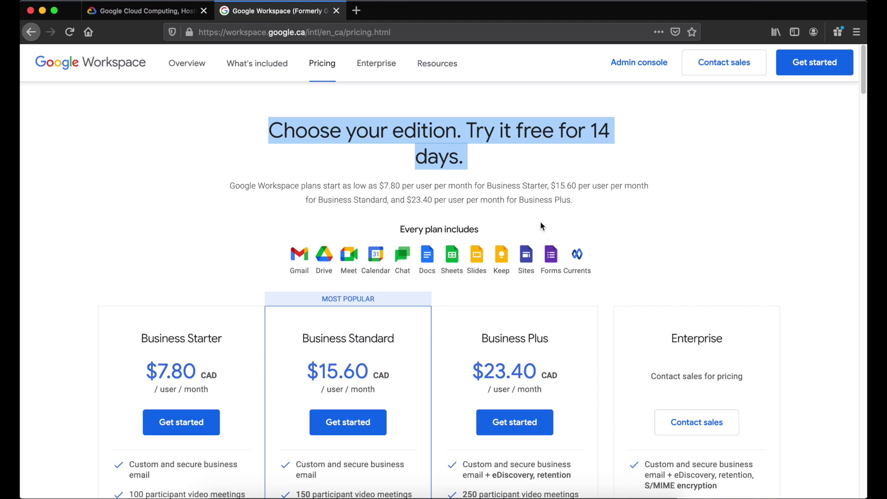
{"action": "scroll", "coordinate": [536, 185], "scroll_direction": "down", "scroll_amount": 5}
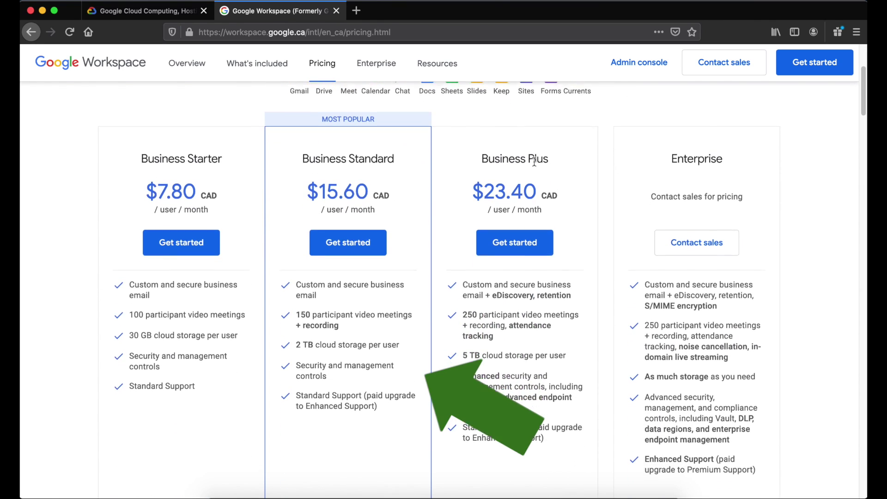
{"action": "scroll", "coordinate": [534, 162], "scroll_direction": "down", "scroll_amount": 1}
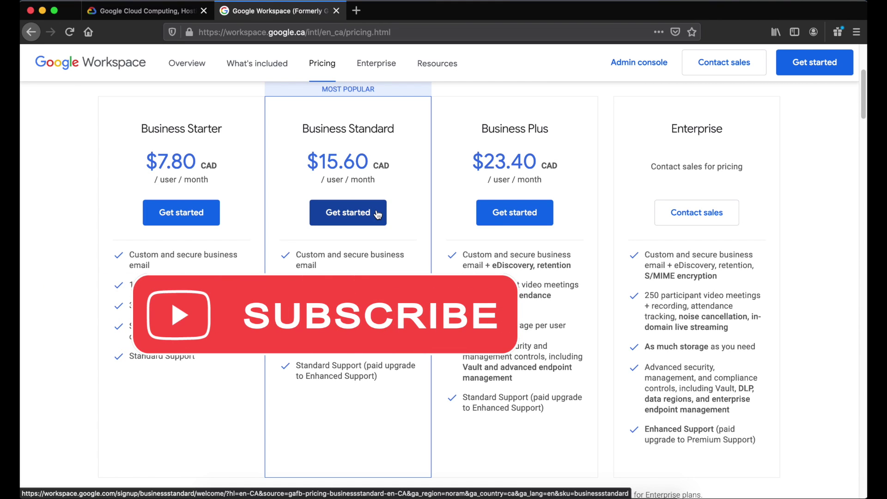
Start Business Standard sign-up for a 2–9 employee business in Canada
{"action": "left_click", "coordinate": [378, 214]}
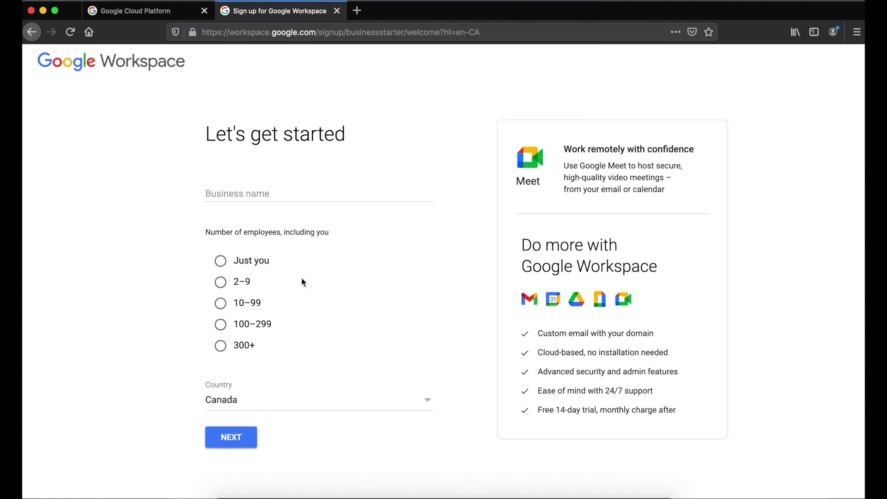
{"action": "left_click", "coordinate": [223, 262]}
{"action": "left_click", "coordinate": [235, 287]}
{"action": "left_click", "coordinate": [336, 407]}
{"action": "scroll", "coordinate": [317, 278], "scroll_direction": "down", "scroll_amount": 5}
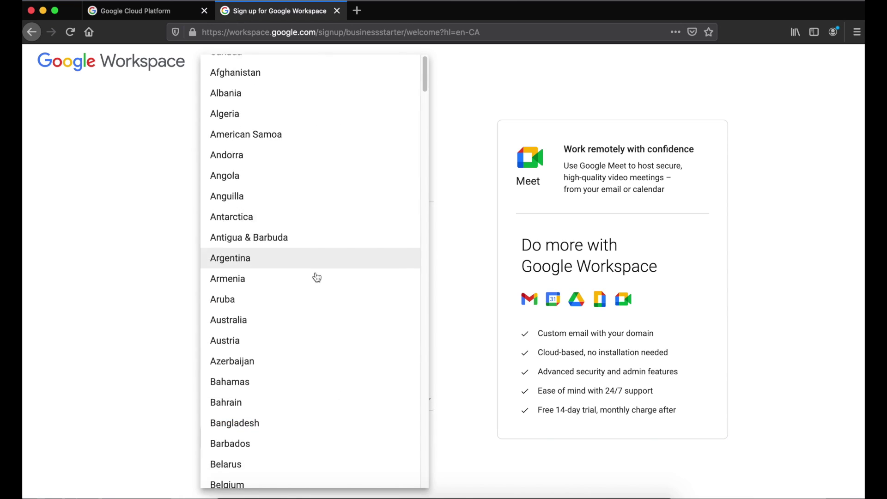
{"action": "left_click", "coordinate": [191, 151]}
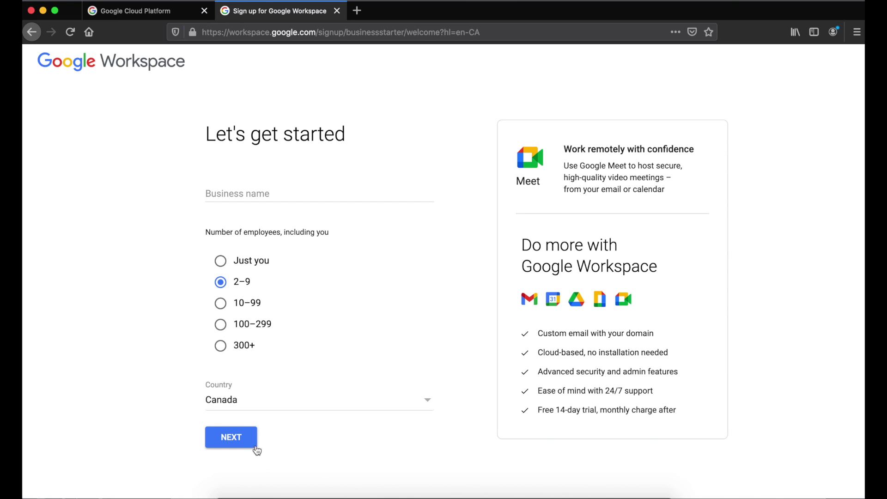
{"action": "left_click", "coordinate": [240, 442]}
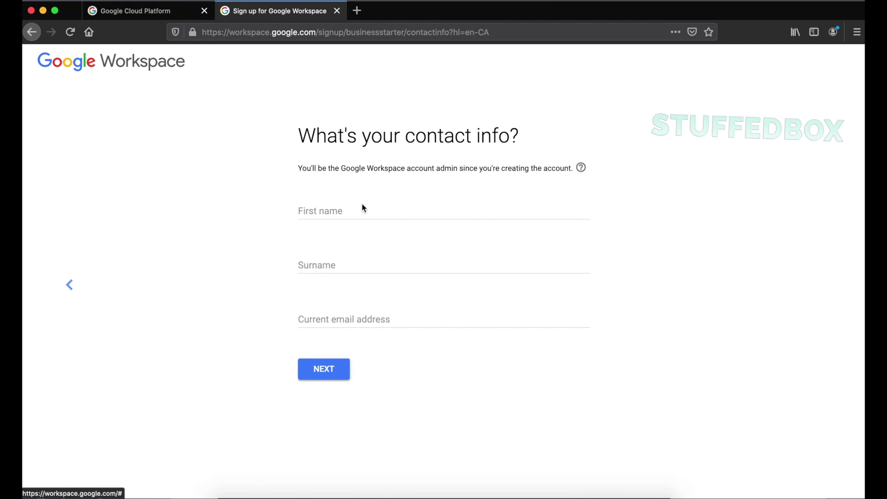
Enter the admin's first name, surname and current email address, then submit them
{"action": "left_click", "coordinate": [355, 206]}
{"action": "type", "text": "Jo"}
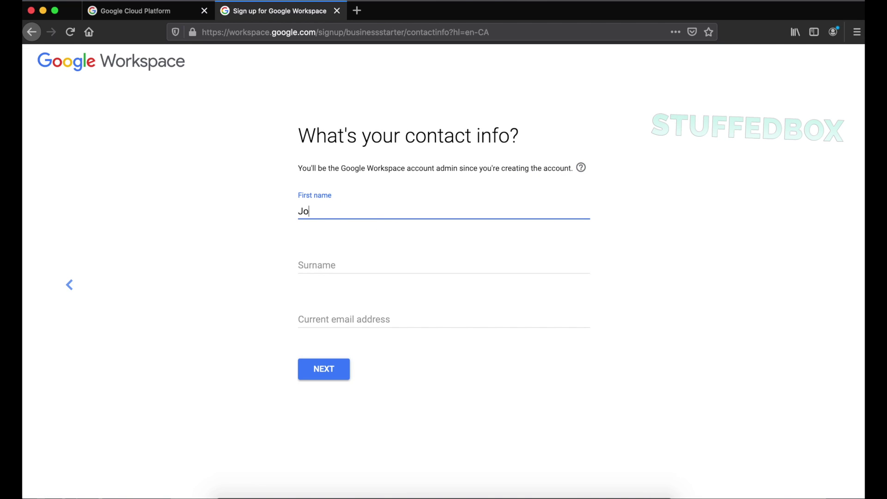
{"action": "left_click", "coordinate": [393, 261]}
{"action": "type", "text": "Fel"}
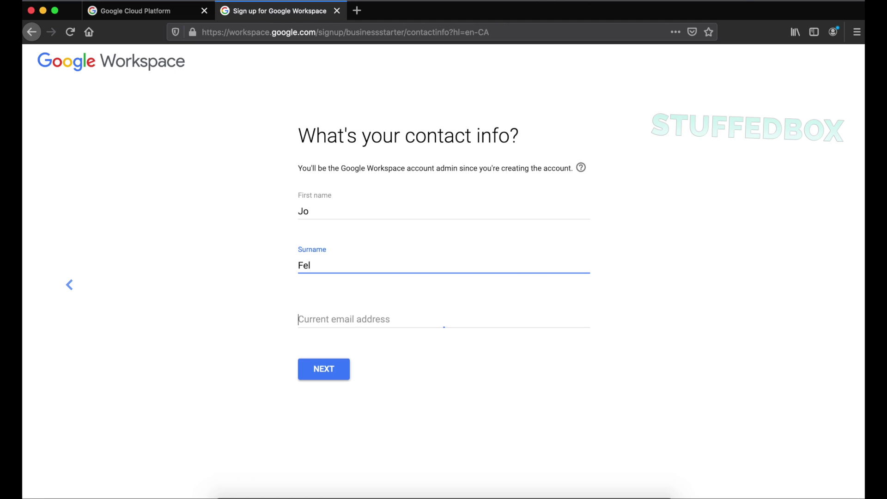
{"action": "left_click", "coordinate": [323, 320]}
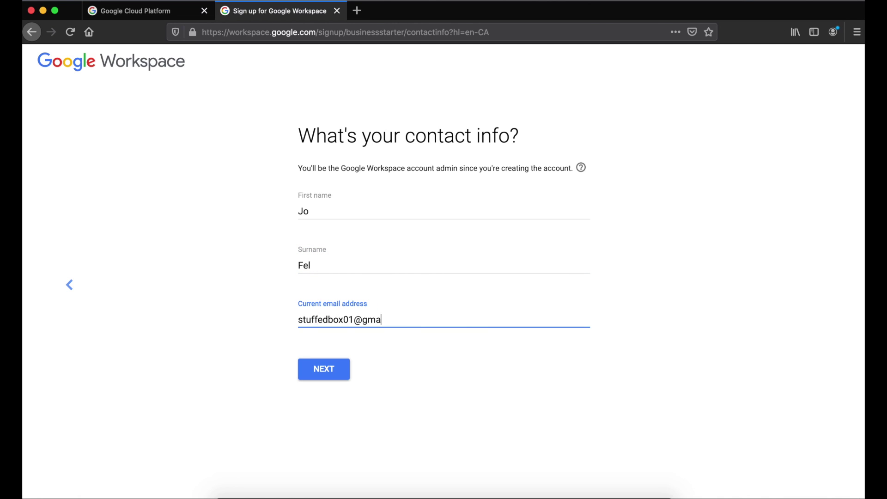
{"action": "left_click", "coordinate": [323, 382]}
{"action": "left_click", "coordinate": [324, 370]}
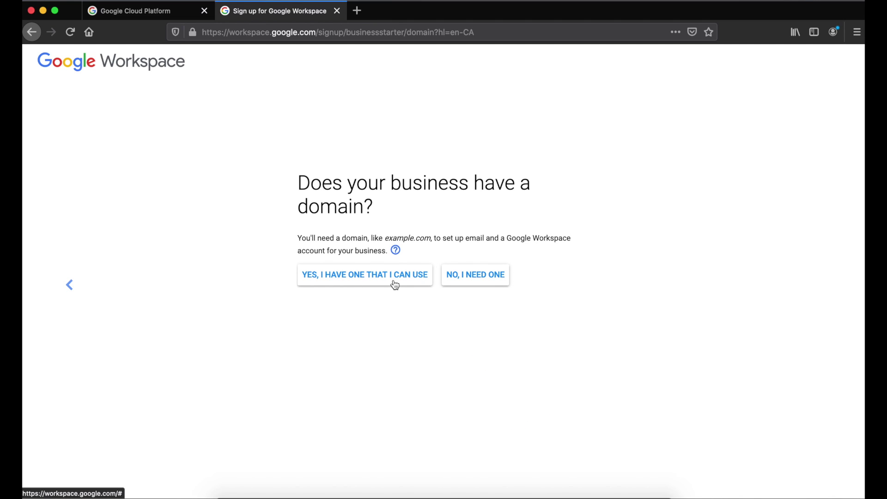
Confirm the business already owns caninternationaltravel.com and use it for the account
{"action": "left_click", "coordinate": [395, 284]}
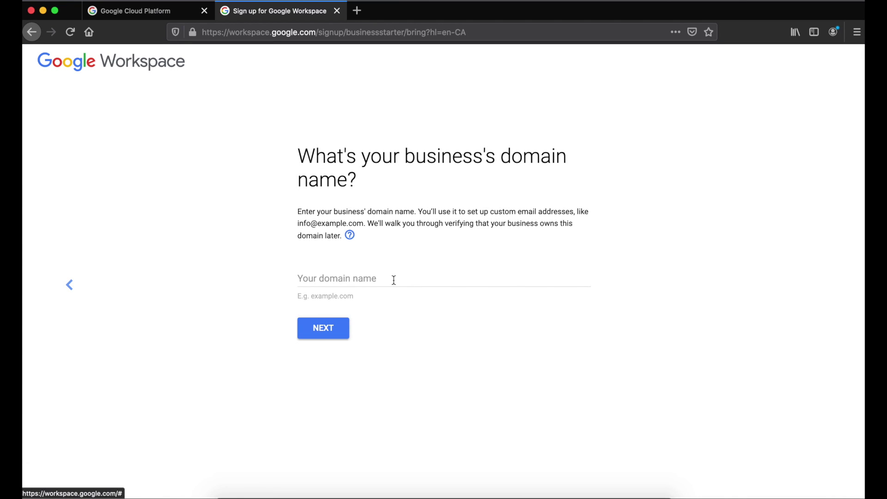
{"action": "left_click", "coordinate": [393, 280]}
{"action": "type", "text": "caninternationaltrav"}
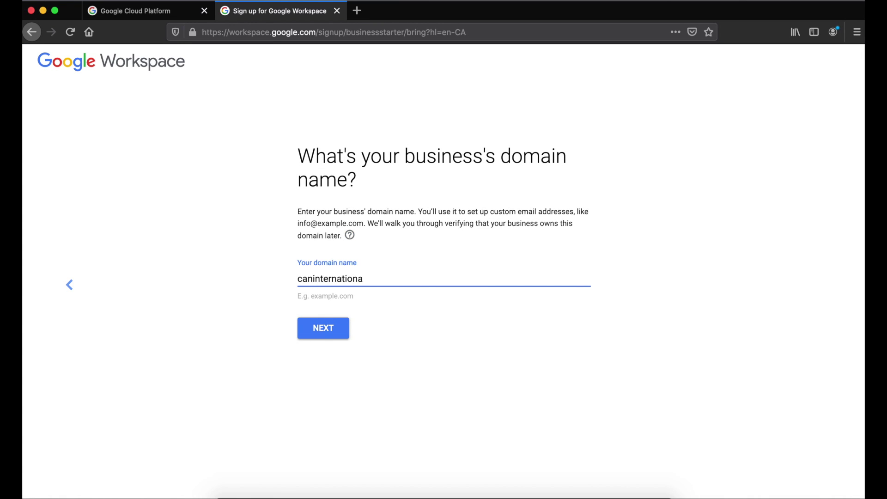
{"action": "type", "text": "el.com"}
{"action": "left_click", "coordinate": [337, 341]}
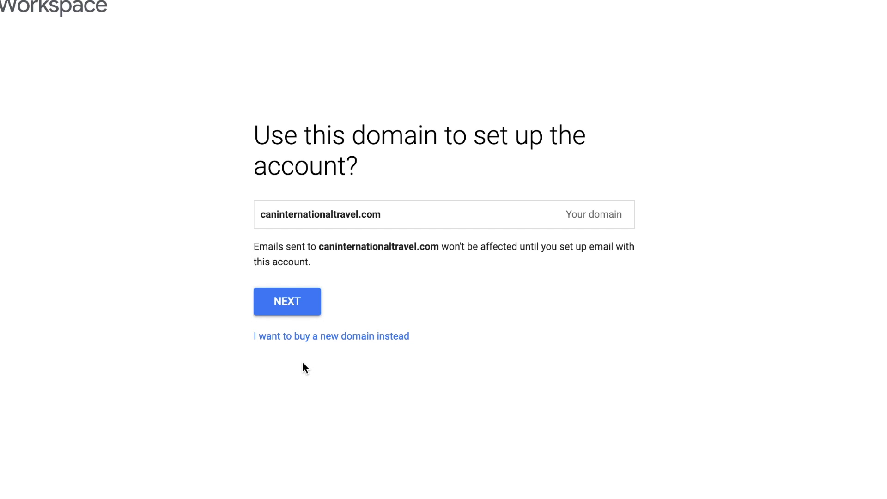
{"action": "left_click", "coordinate": [309, 309]}
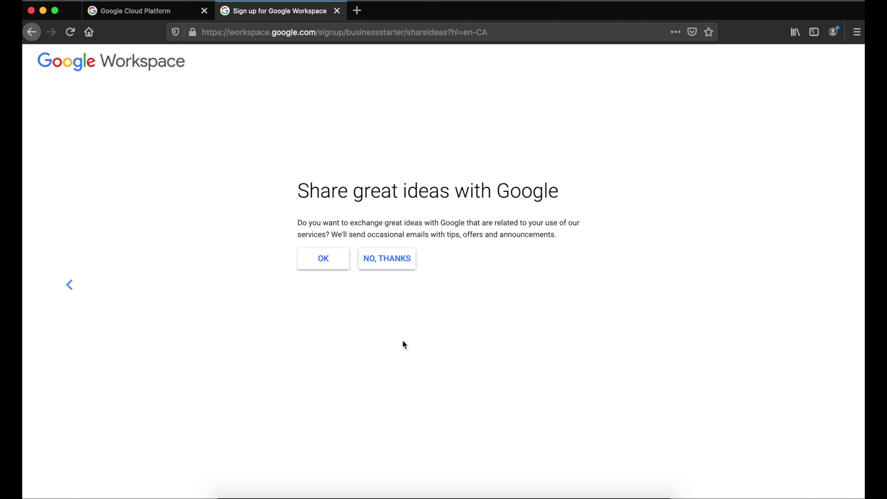
Enter the username and password, pass reCAPTCHA, and agree to the terms
{"action": "left_click", "coordinate": [329, 262]}
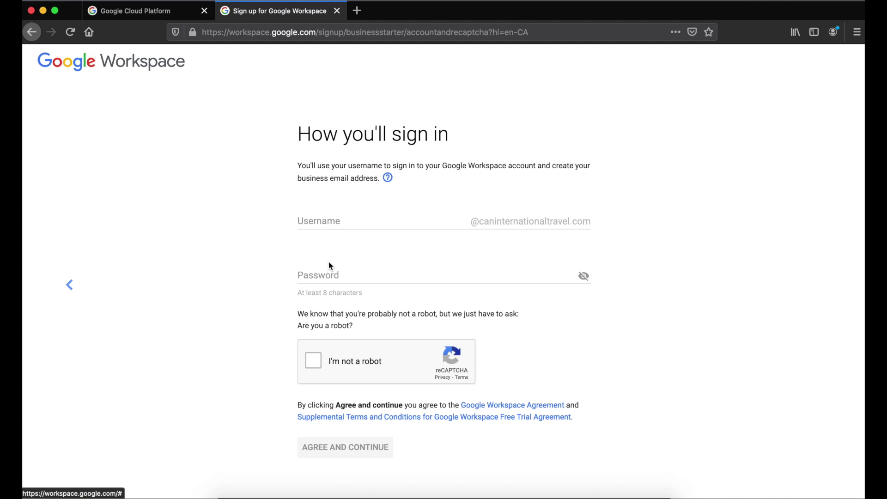
{"action": "key", "text": "Tab"}
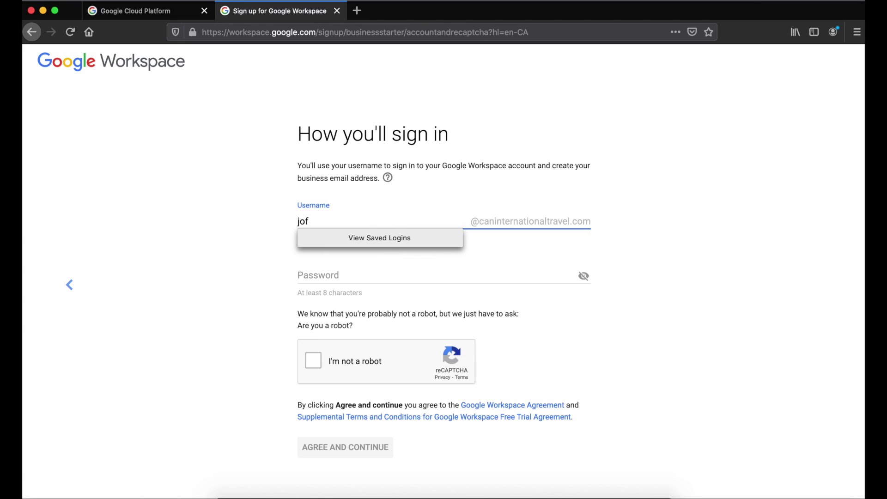
{"action": "left_click", "coordinate": [645, 210]}
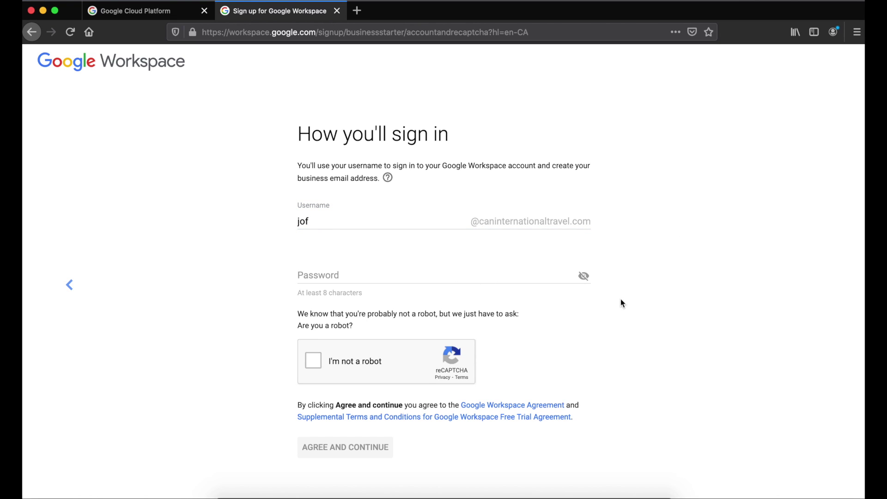
{"action": "left_click", "coordinate": [550, 274]}
{"action": "key", "text": "super+v"}
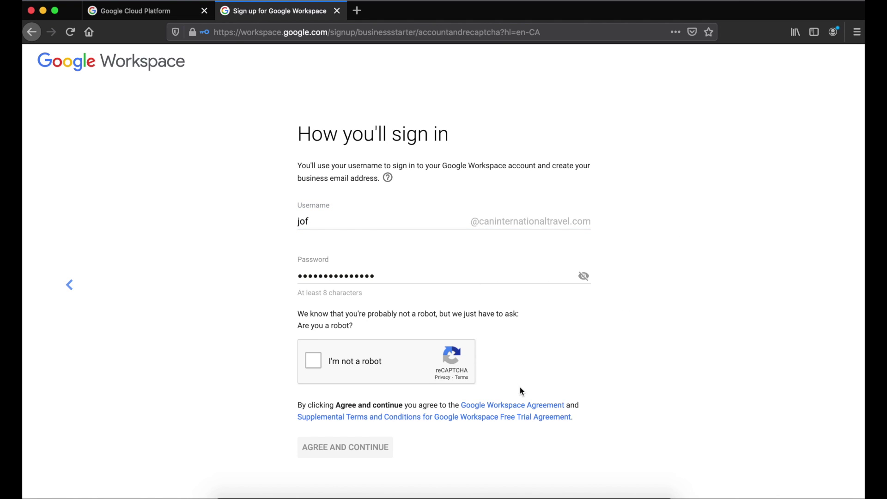
{"action": "left_click", "coordinate": [313, 360]}
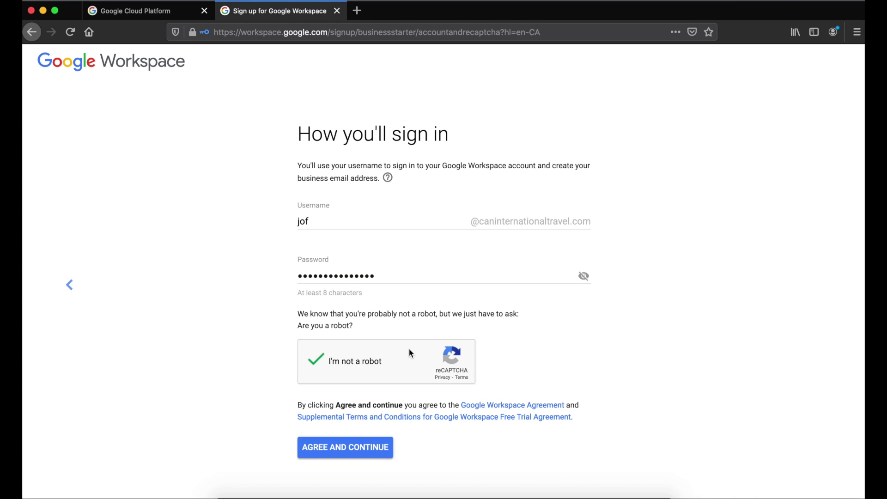
{"action": "left_click", "coordinate": [373, 443]}
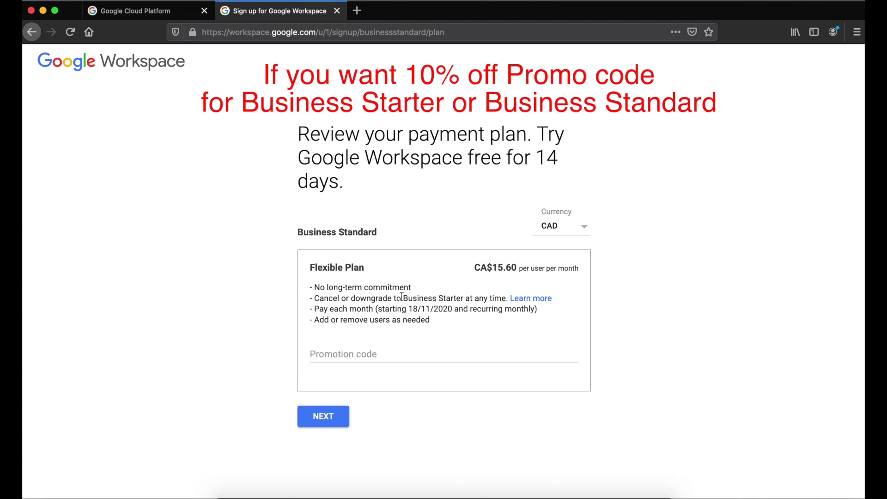
Leave the promotion code empty and review the account type explanation
{"action": "left_click", "coordinate": [432, 360]}
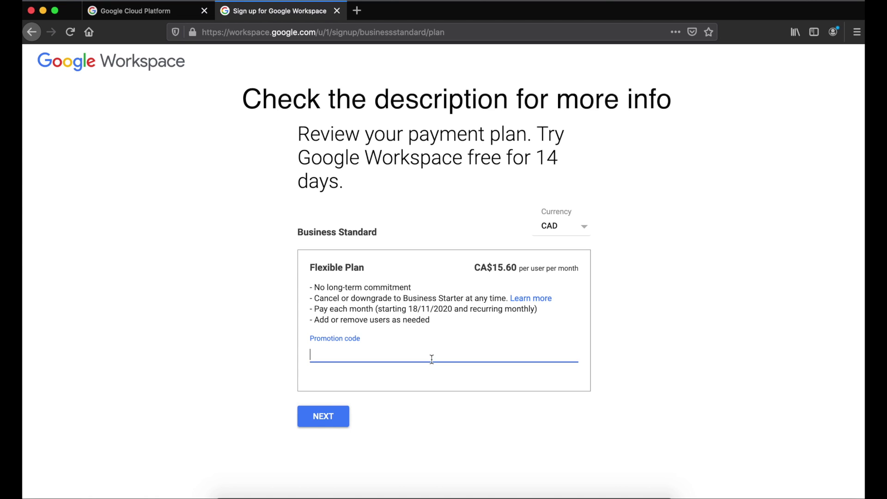
{"action": "left_click", "coordinate": [607, 279]}
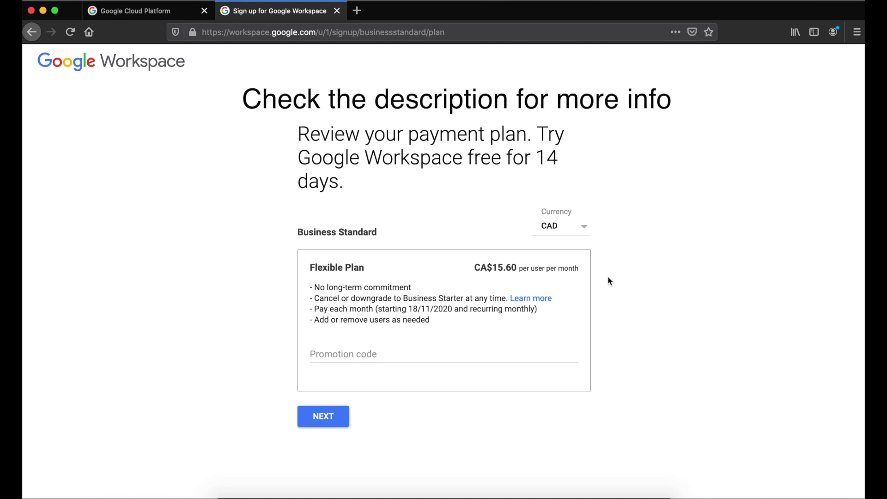
{"action": "left_click", "coordinate": [464, 353]}
{"action": "left_click", "coordinate": [344, 418]}
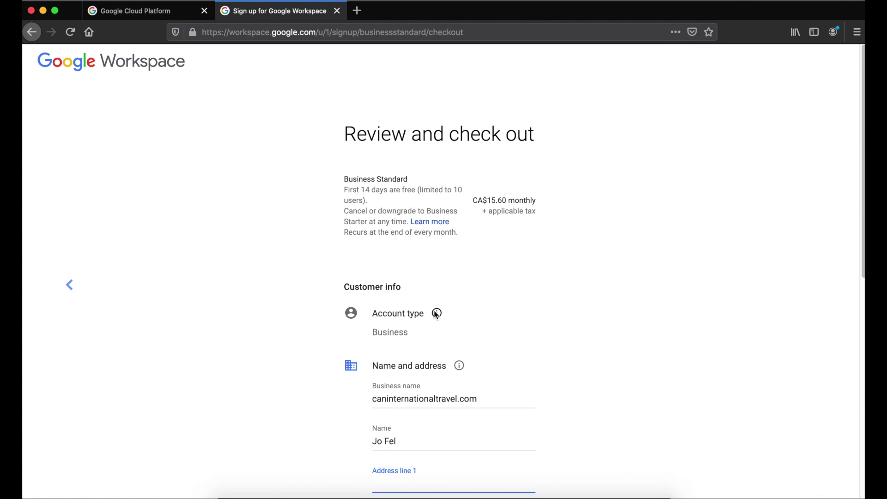
{"action": "left_click", "coordinate": [437, 314]}
{"action": "scroll", "coordinate": [500, 333], "scroll_direction": "down", "scroll_amount": 3}
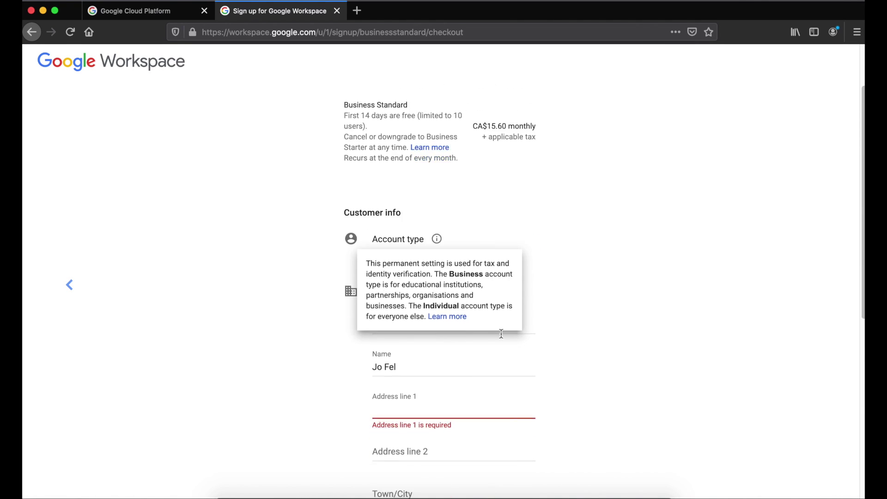
{"action": "left_click", "coordinate": [576, 341]}
Submit the Business Standard checkout and continue to account setup
{"action": "scroll", "coordinate": [543, 295], "scroll_direction": "down", "scroll_amount": 3}
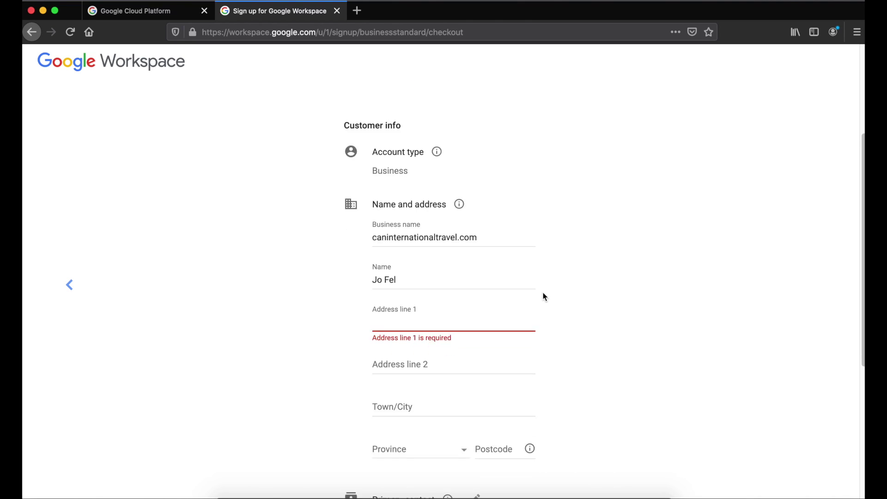
{"action": "scroll", "coordinate": [544, 296], "scroll_direction": "down", "scroll_amount": 2}
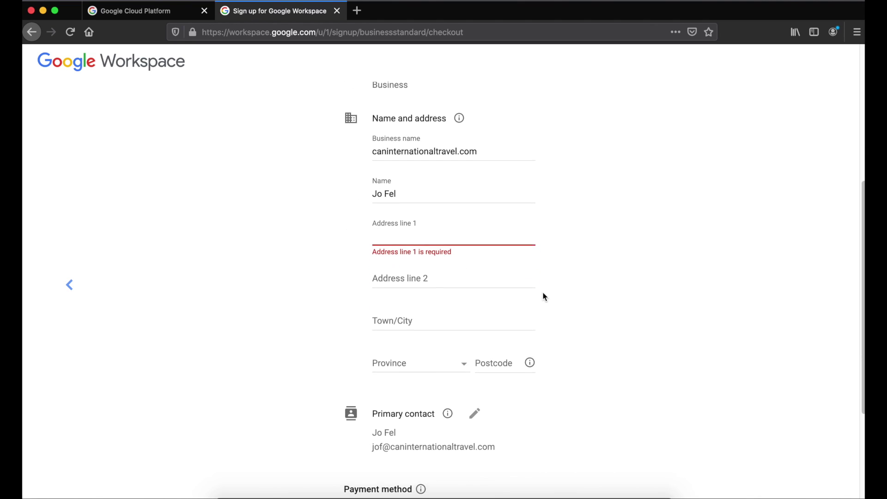
{"action": "scroll", "coordinate": [545, 296], "scroll_direction": "down", "scroll_amount": 2}
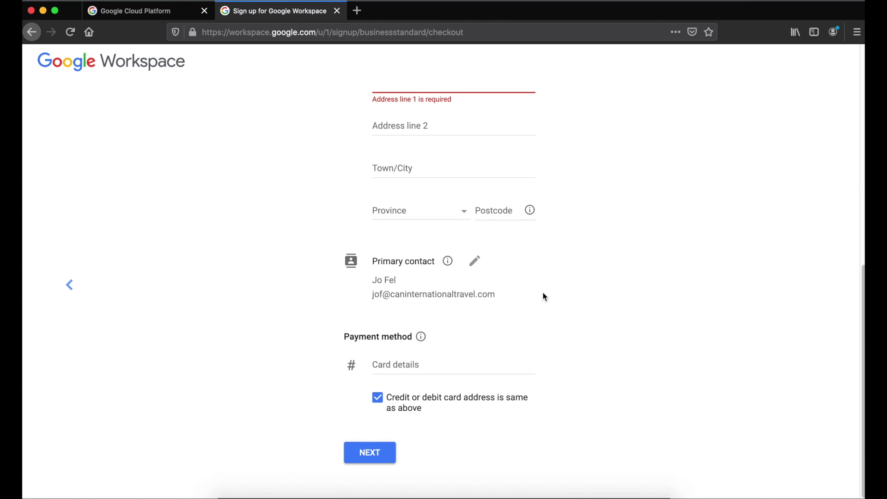
{"action": "key", "text": "Return"}
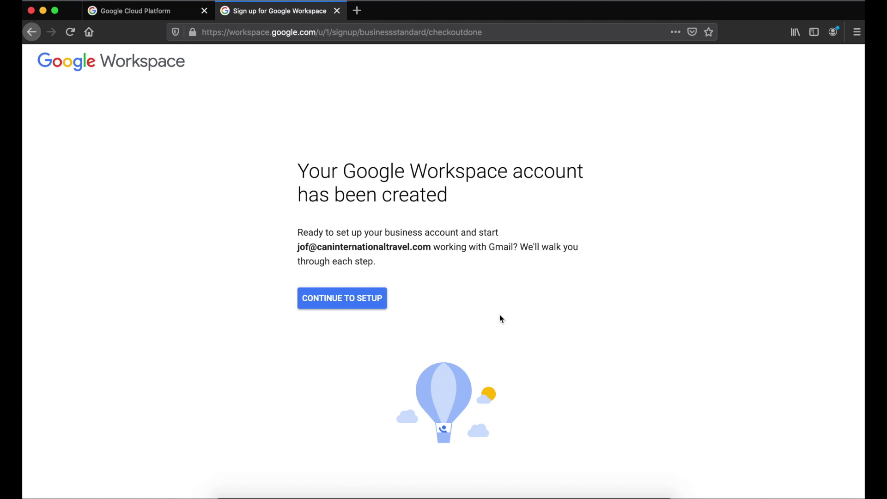
{"action": "left_click", "coordinate": [370, 306]}
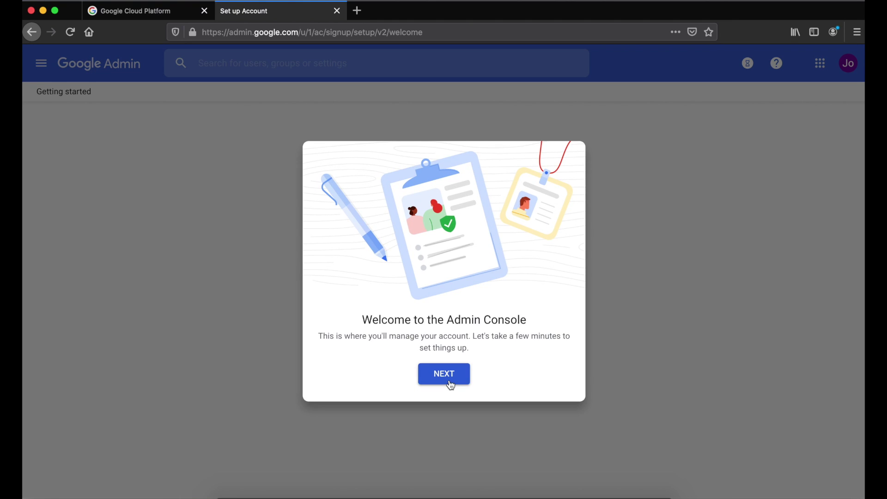
Begin verifying caninternationaltravel.com, copy the TXT code, and open its Google Domains overview
{"action": "left_click", "coordinate": [450, 380]}
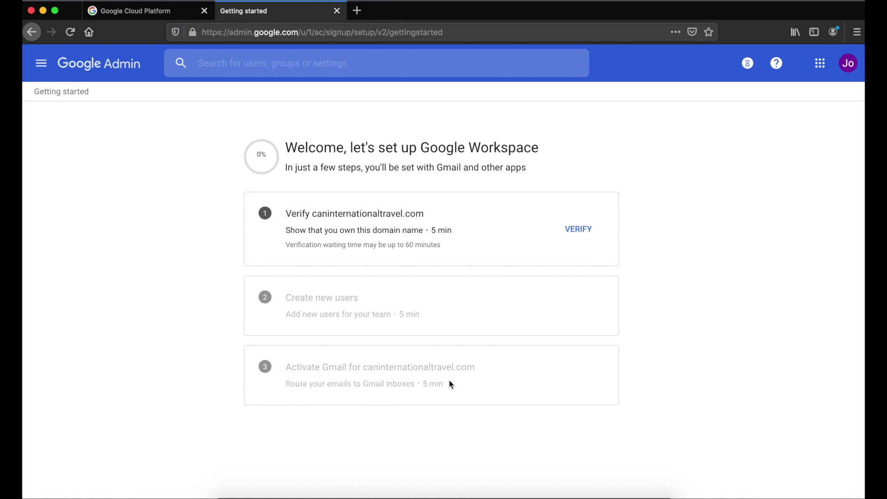
{"action": "left_click", "coordinate": [580, 229]}
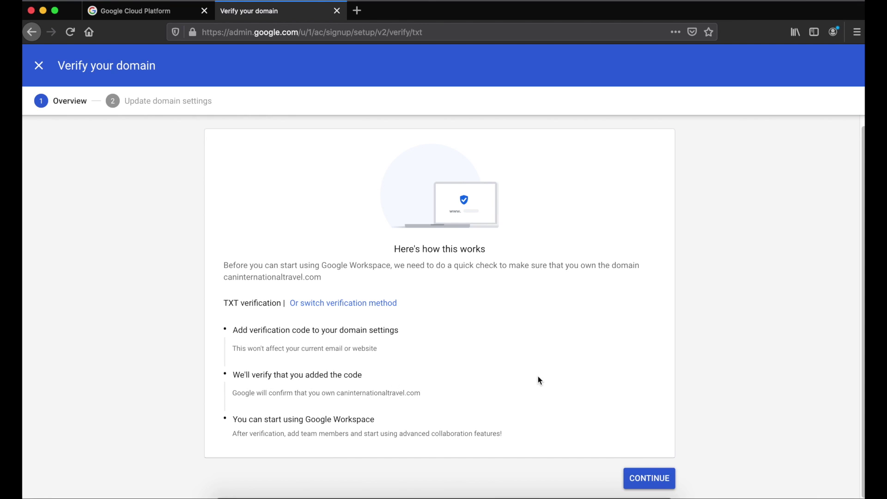
{"action": "left_click", "coordinate": [654, 476]}
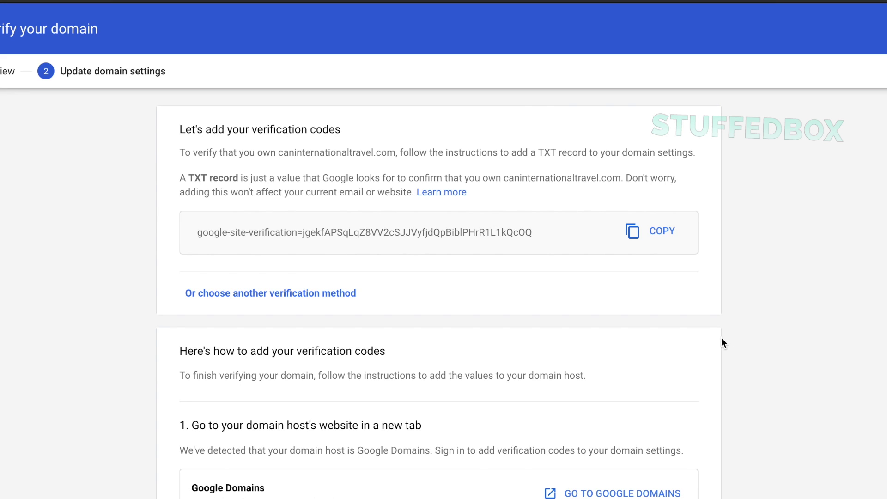
{"action": "left_click", "coordinate": [663, 231]}
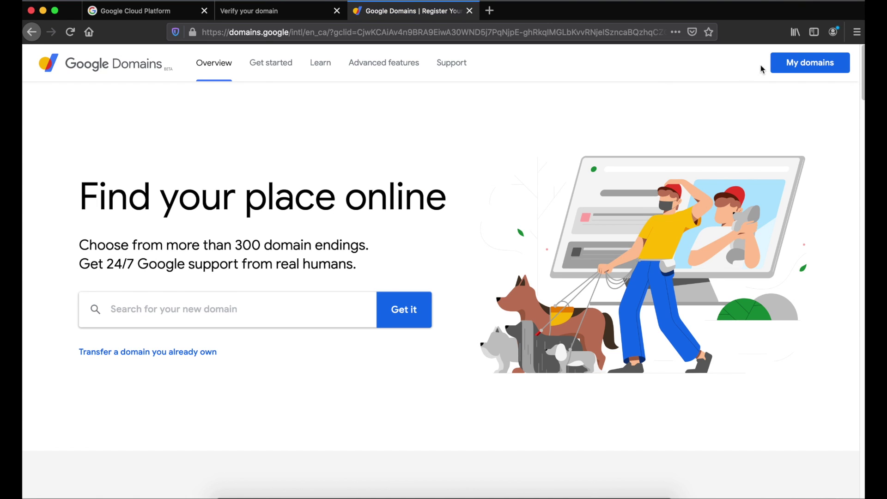
{"action": "left_click", "coordinate": [790, 63]}
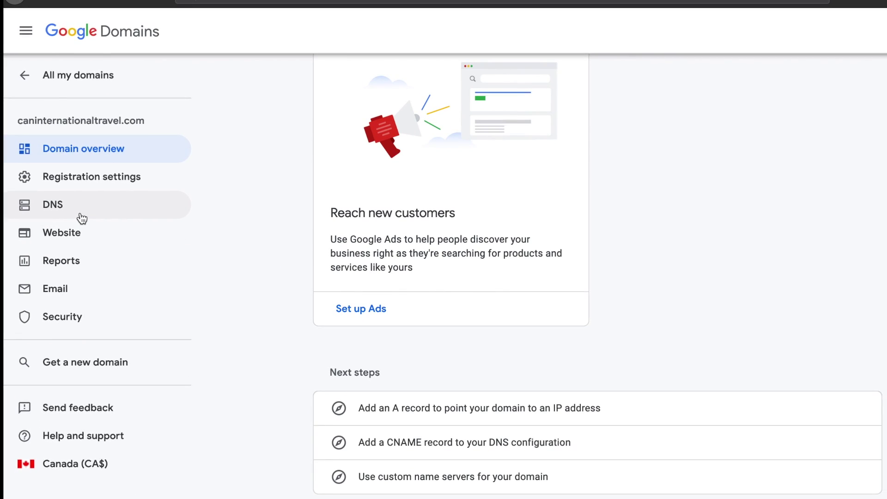
Add a custom TXT record with the pasted google-site-verification code in the domain's DNS
{"action": "left_click", "coordinate": [85, 216]}
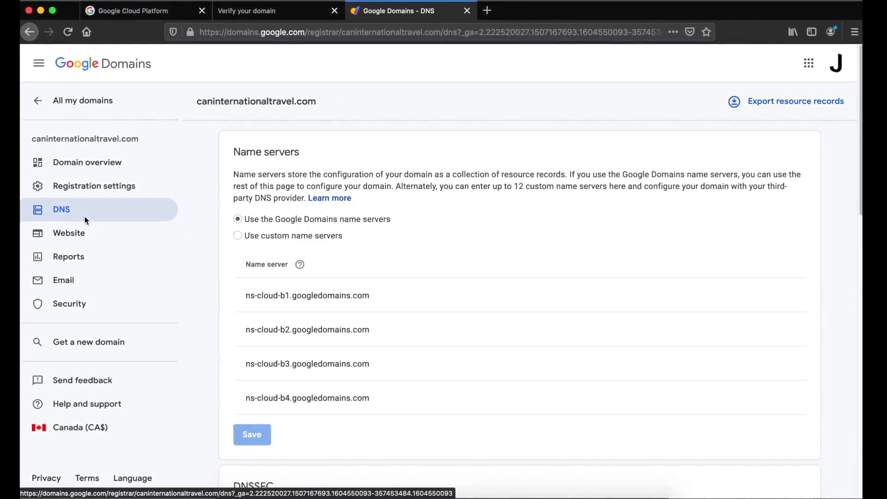
{"action": "scroll", "coordinate": [322, 358], "scroll_direction": "down", "scroll_amount": 10}
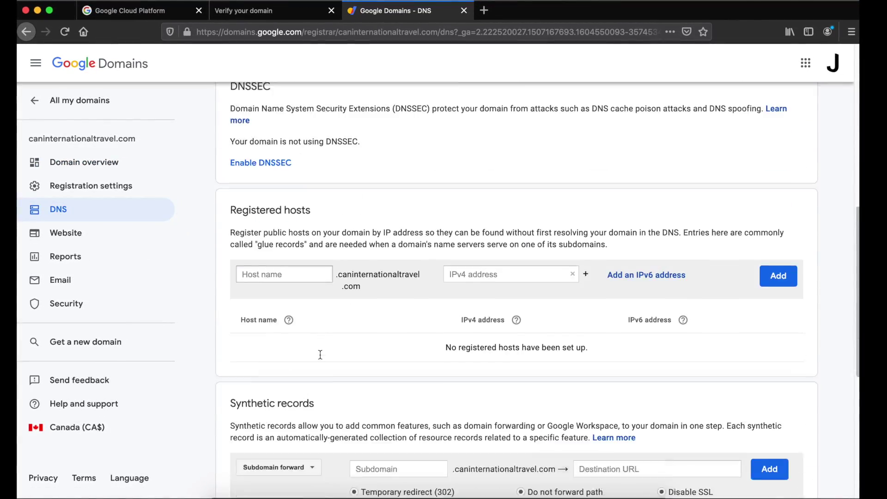
{"action": "scroll", "coordinate": [320, 354], "scroll_direction": "down", "scroll_amount": 3}
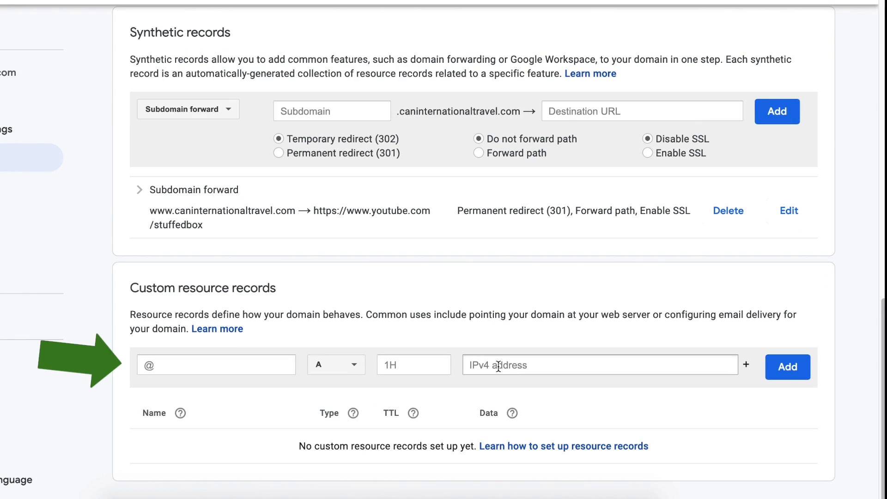
{"action": "left_click", "coordinate": [341, 365]}
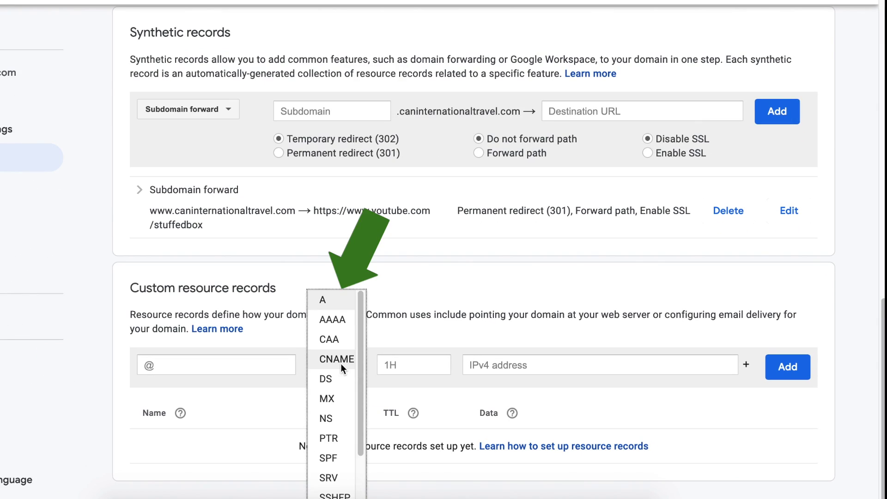
{"action": "scroll", "coordinate": [332, 434], "scroll_direction": "down", "scroll_amount": 3}
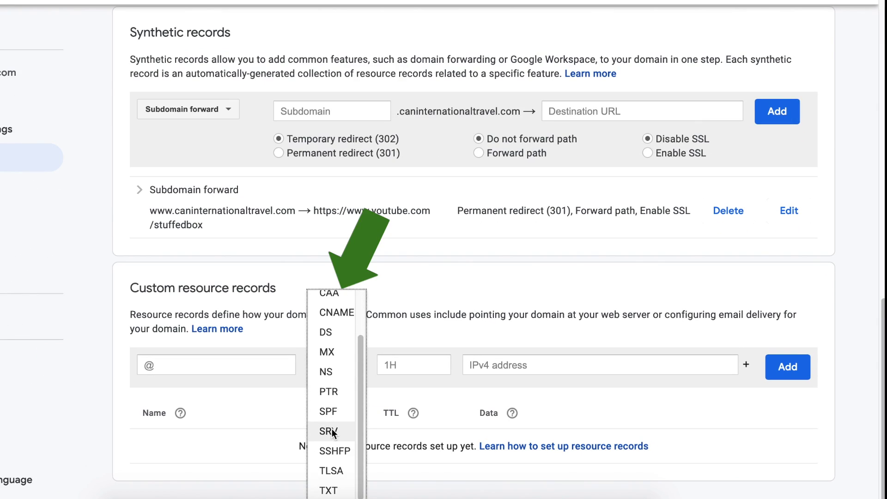
{"action": "left_click", "coordinate": [331, 491]}
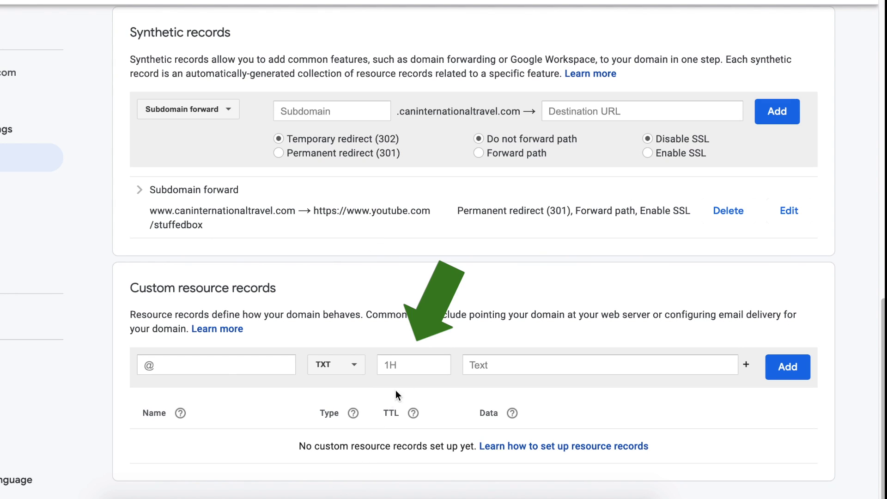
{"action": "left_click", "coordinate": [509, 363]}
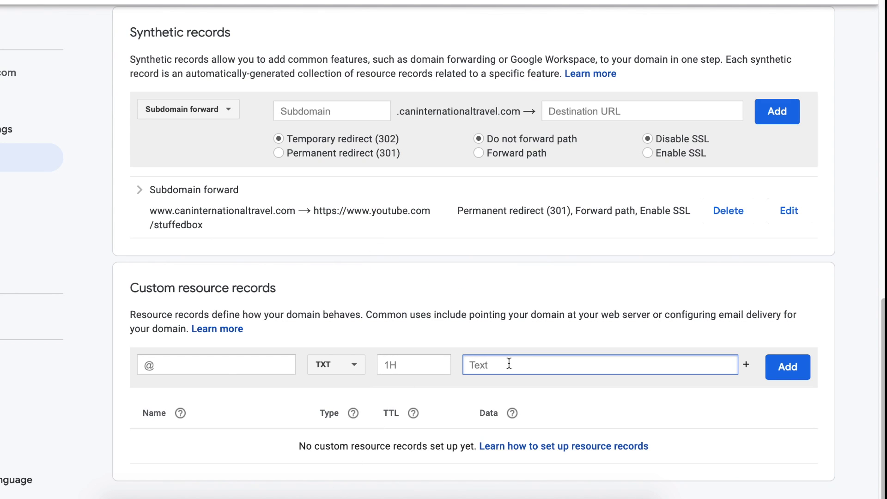
{"action": "type", "text": "google-site-verification=jgekfAPSqLqZ8VV2cSJJVyfjdQoBiblPHrR1L1kQcOQ"}
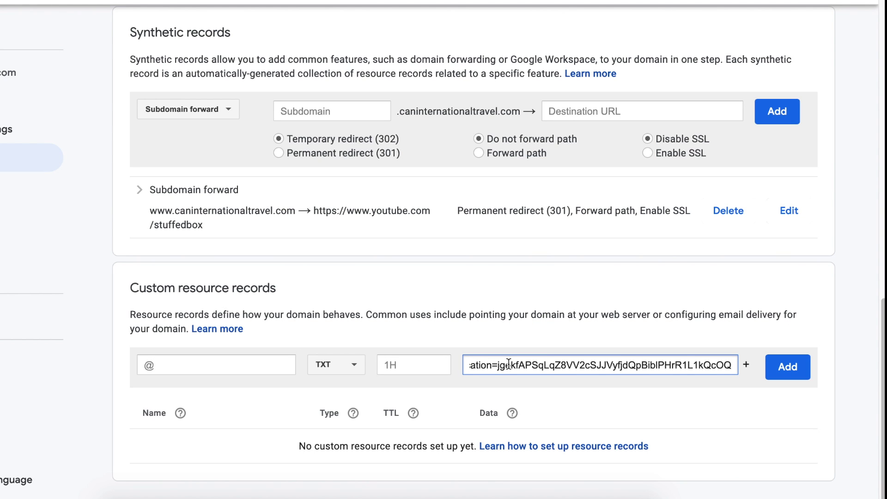
{"action": "left_click", "coordinate": [788, 367]}
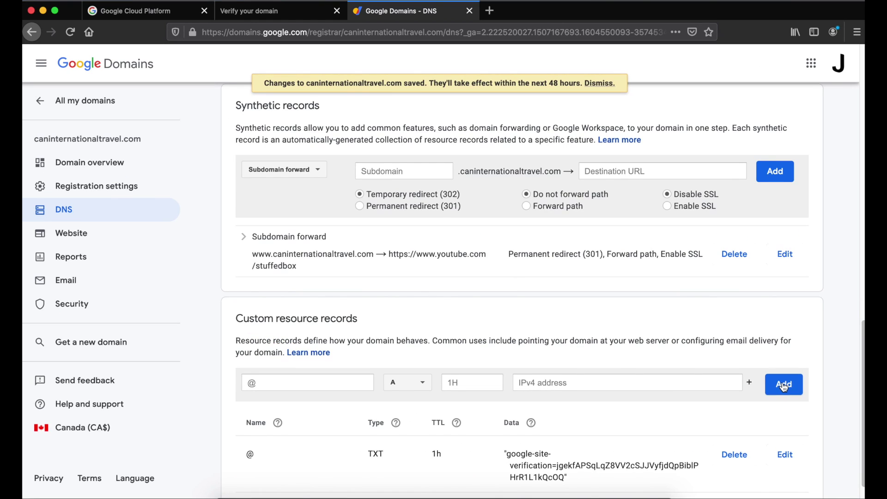
{"action": "scroll", "coordinate": [788, 370], "scroll_direction": "down", "scroll_amount": 2}
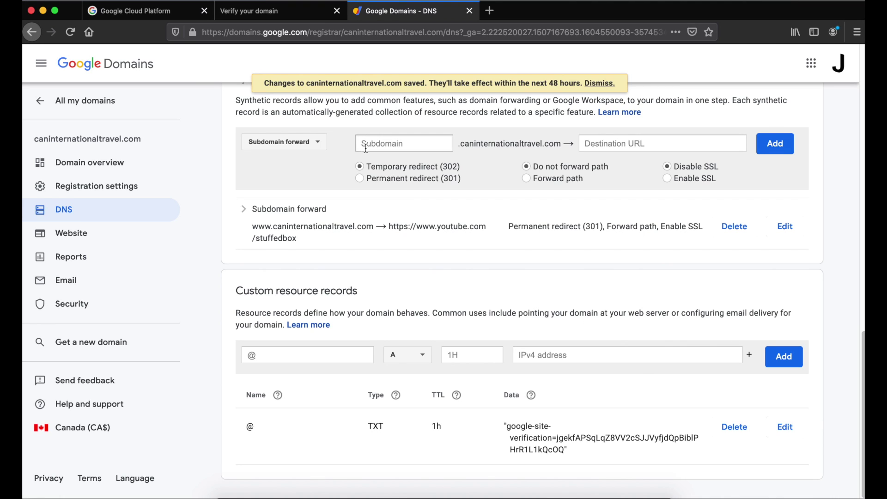
Submit caninternationaltravel.com for verification from the Verify your domain page
{"action": "left_click", "coordinate": [294, 12]}
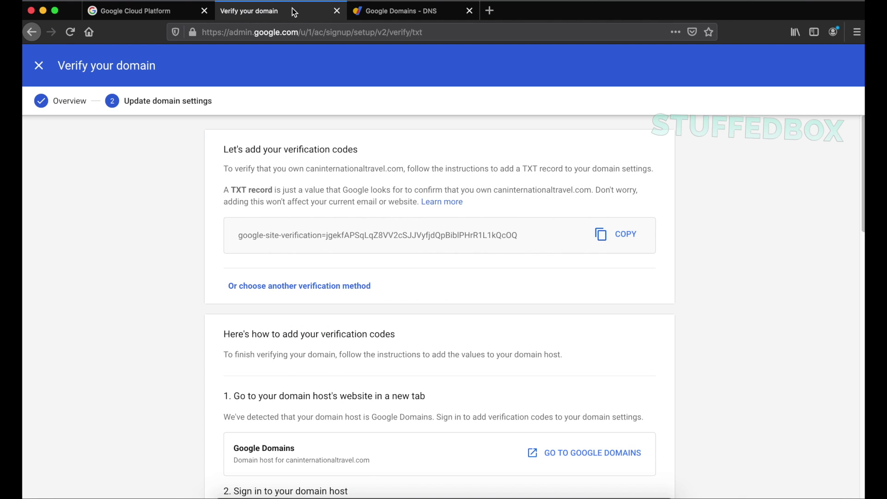
{"action": "scroll", "coordinate": [539, 337], "scroll_direction": "down", "scroll_amount": 5}
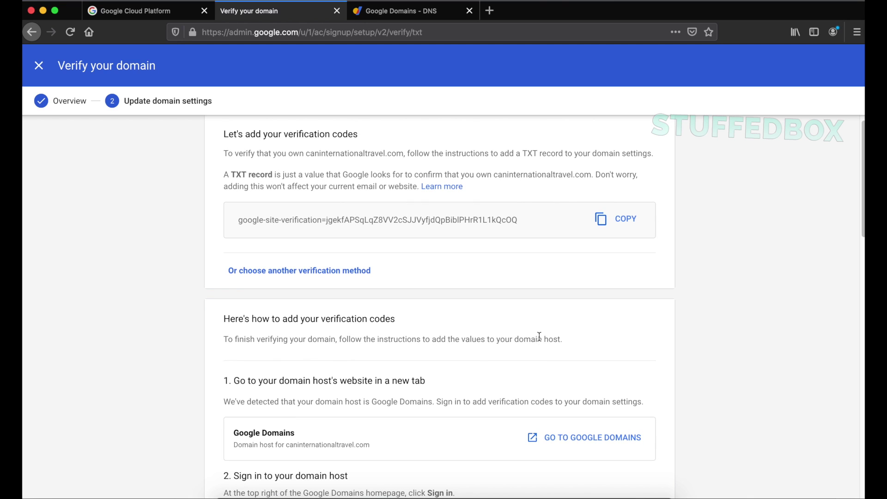
{"action": "scroll", "coordinate": [539, 337], "scroll_direction": "down", "scroll_amount": 8}
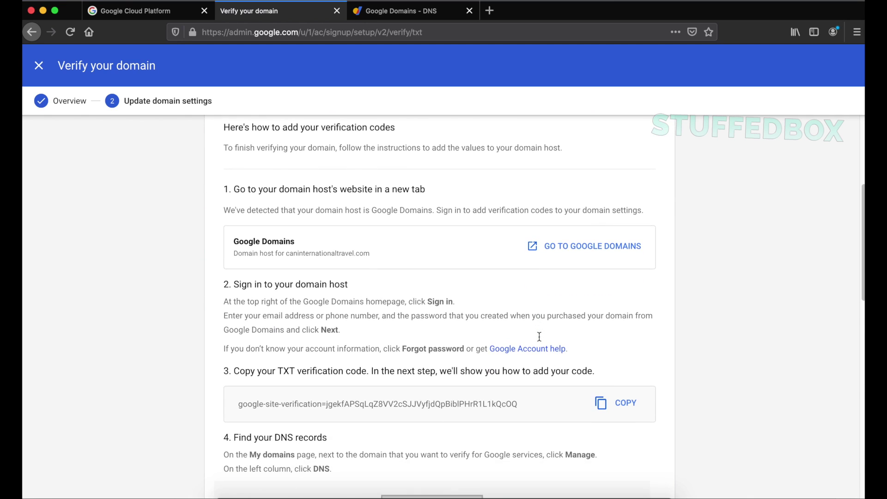
{"action": "scroll", "coordinate": [472, 339], "scroll_direction": "down", "scroll_amount": 20}
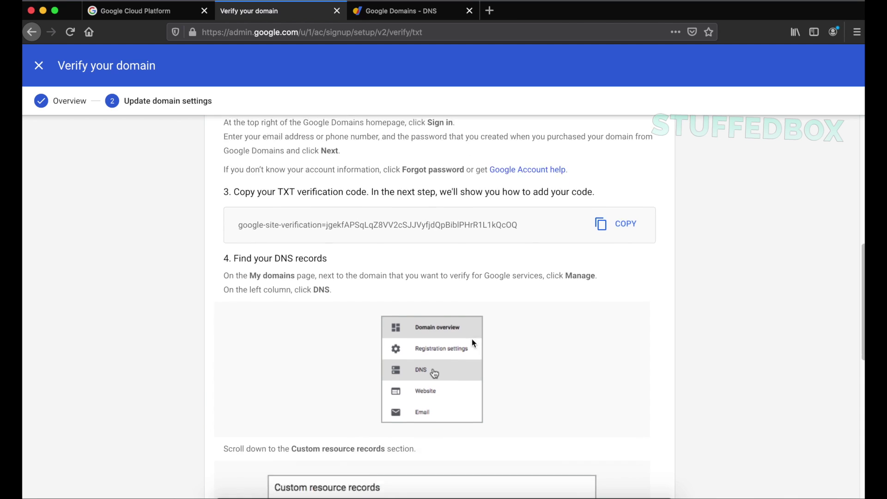
{"action": "scroll", "coordinate": [472, 340], "scroll_direction": "down", "scroll_amount": 3}
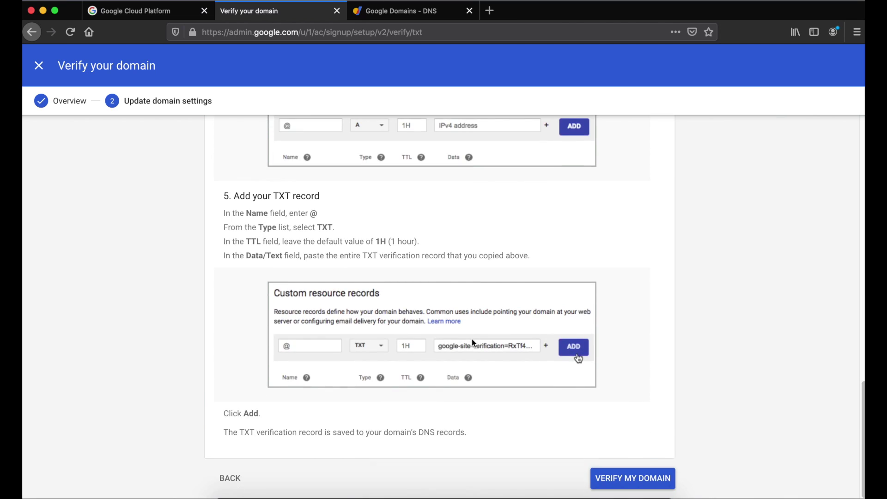
{"action": "left_click", "coordinate": [662, 482]}
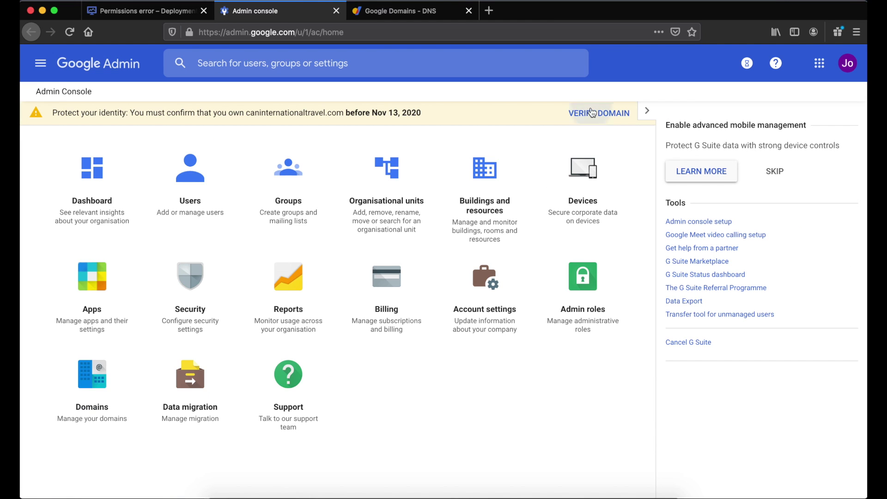
Return to the setup checklist and begin Gmail activation
{"action": "left_click", "coordinate": [603, 111]}
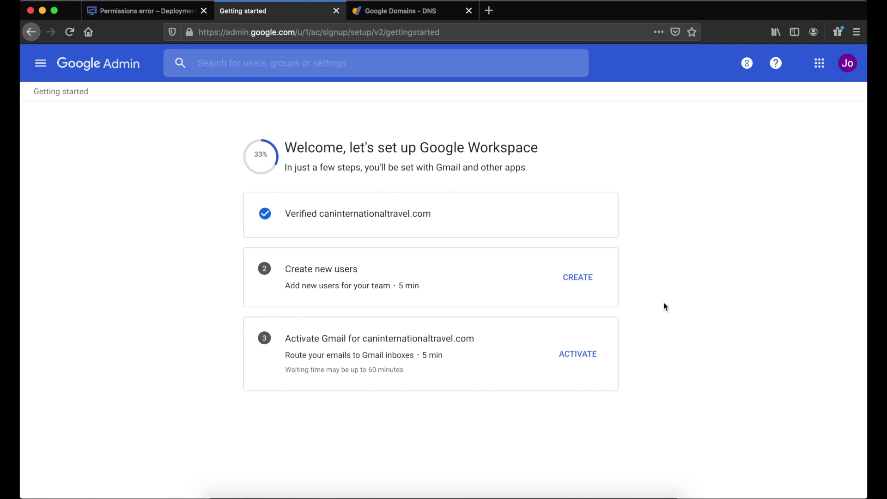
{"action": "left_click", "coordinate": [591, 355]}
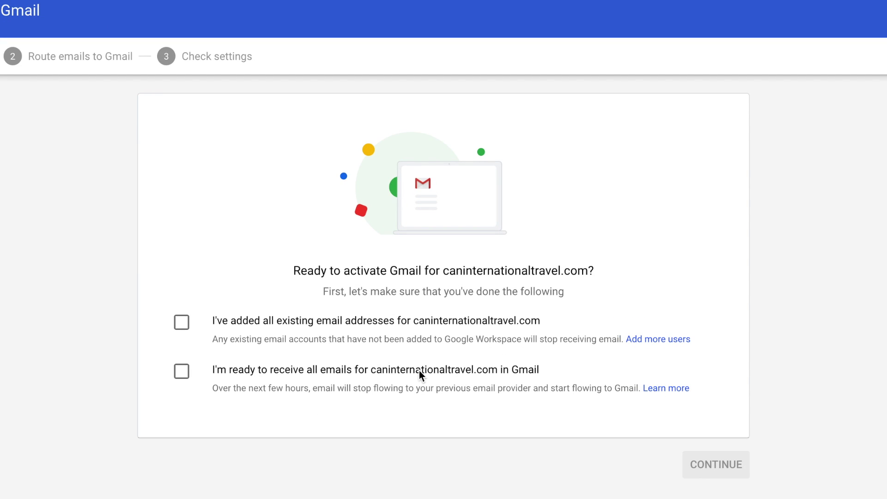
Confirm both Gmail readiness checks and proceed to email routing
{"action": "left_click", "coordinate": [182, 323]}
{"action": "left_click", "coordinate": [182, 372]}
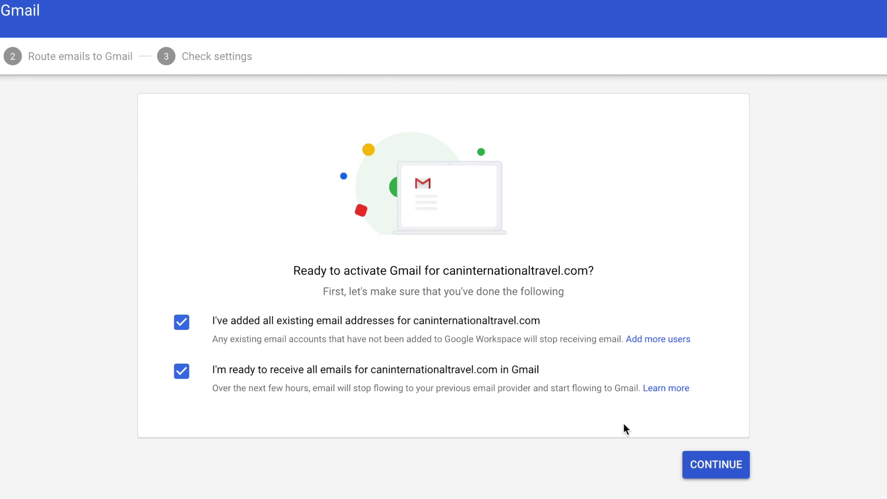
{"action": "left_click", "coordinate": [712, 468]}
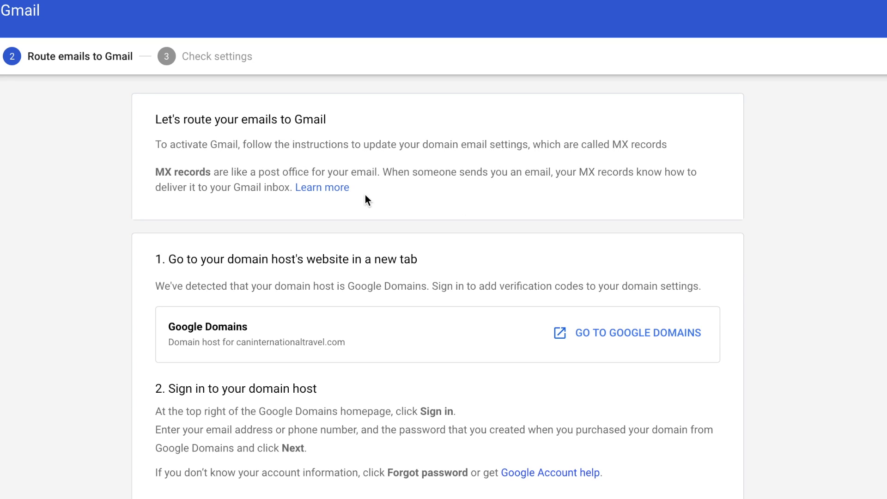
Read the MX record routing instructions, then switch to the Google Domains DNS tab
{"action": "left_click_drag", "start_coordinate": [165, 172], "coordinate": [199, 173]}
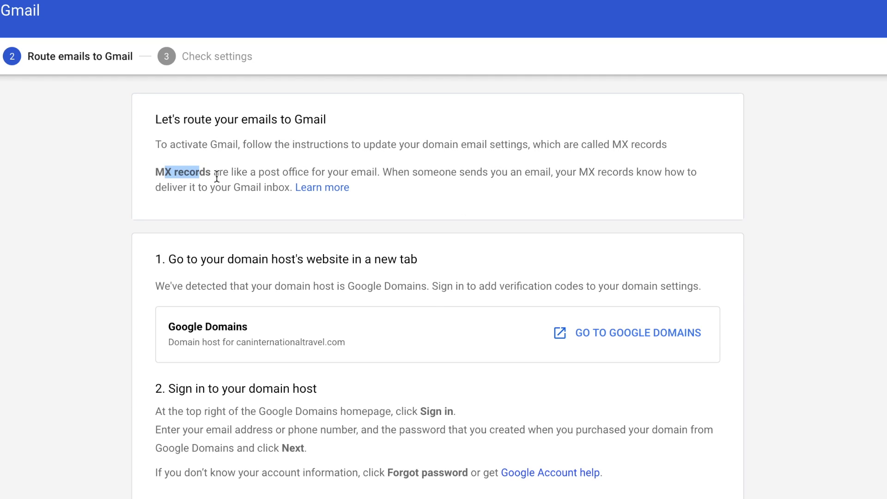
{"action": "left_click", "coordinate": [464, 220]}
{"action": "scroll", "coordinate": [463, 220], "scroll_direction": "down", "scroll_amount": 2}
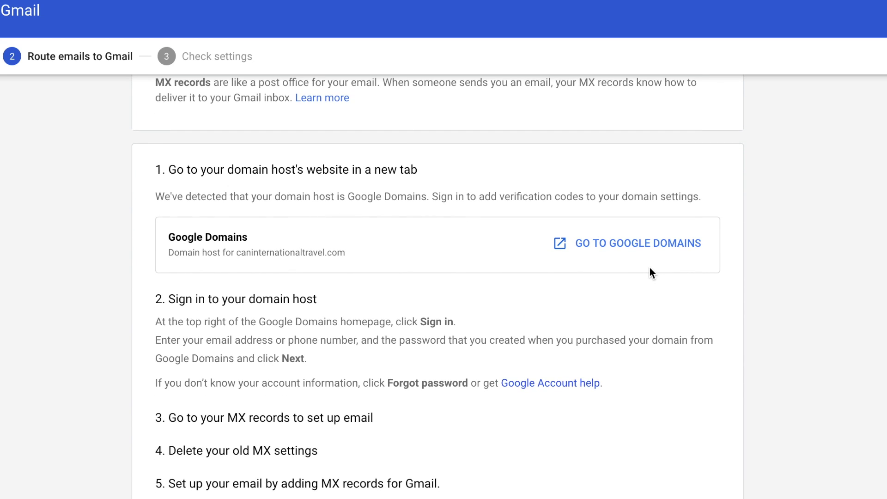
{"action": "scroll", "coordinate": [652, 273], "scroll_direction": "down", "scroll_amount": 4}
{"action": "scroll", "coordinate": [649, 267], "scroll_direction": "down", "scroll_amount": 8}
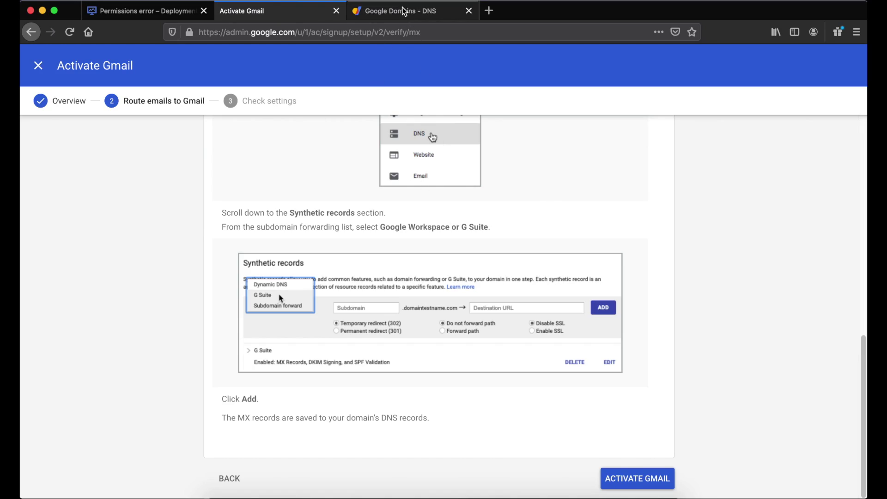
{"action": "left_click", "coordinate": [405, 11]}
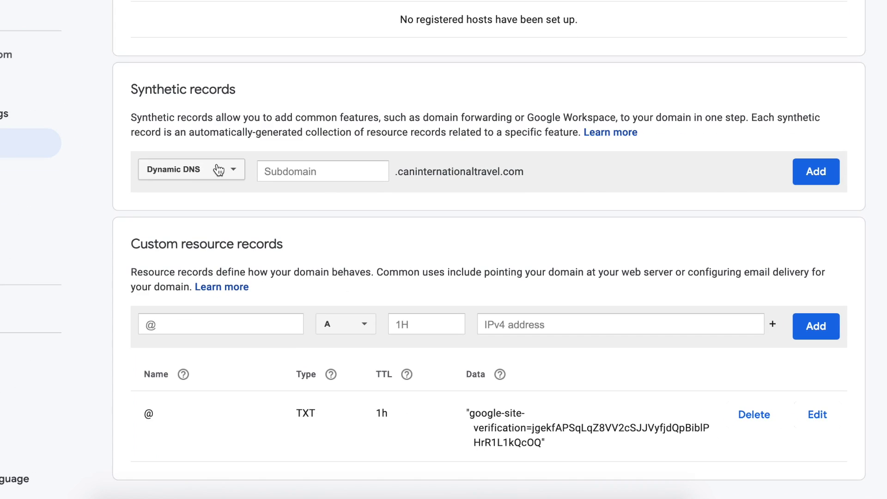
Add the Google Workspace synthetic record, then return to the Gmail routing step
{"action": "left_click", "coordinate": [219, 170]}
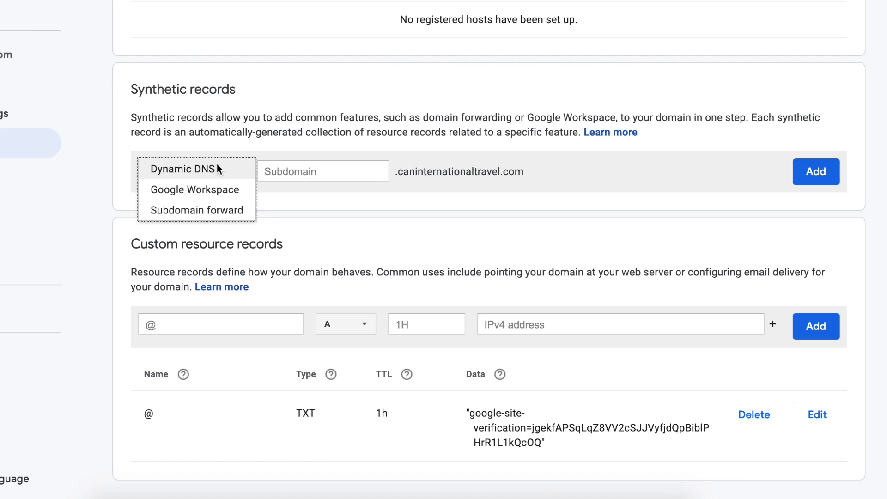
{"action": "left_click", "coordinate": [217, 191]}
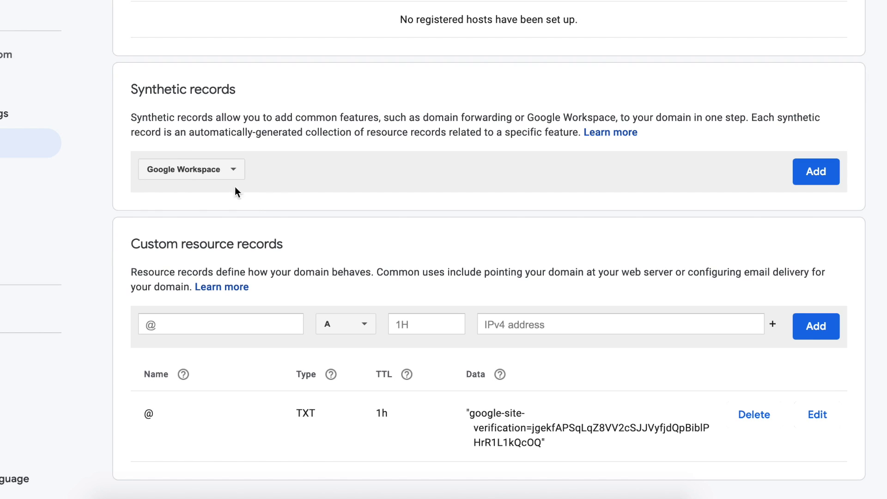
{"action": "left_click", "coordinate": [837, 175]}
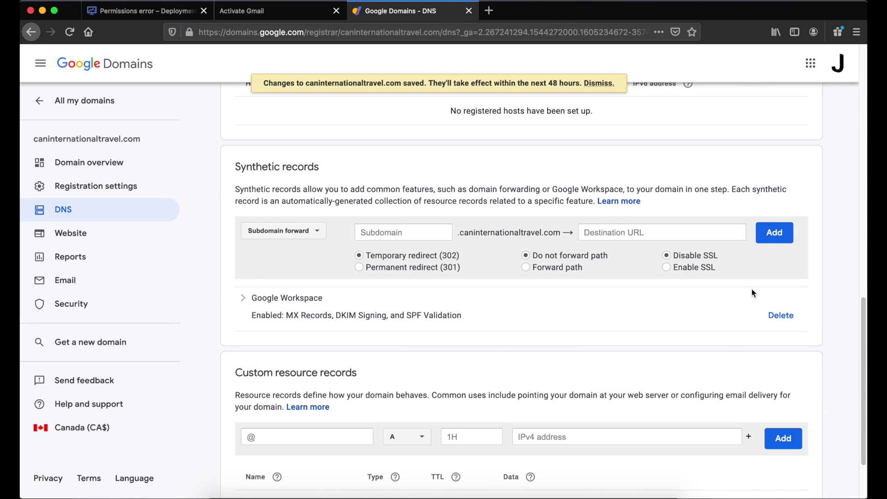
{"action": "key", "text": "ctrl+shift+Tab"}
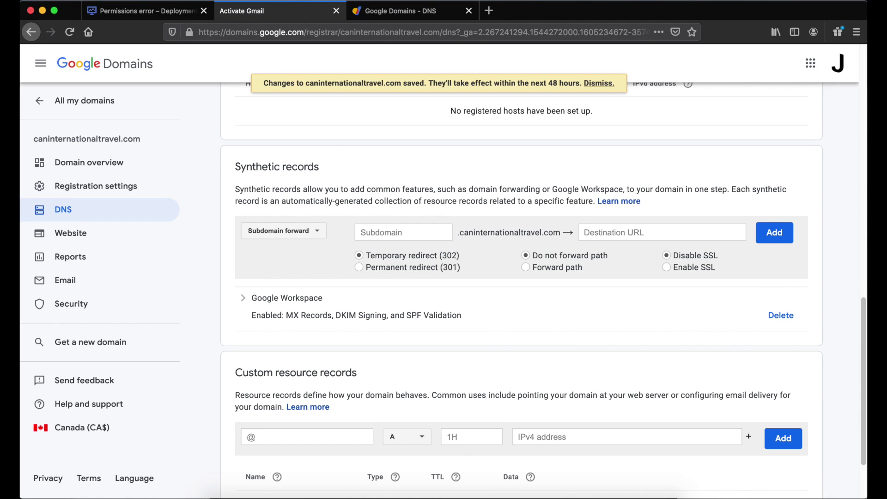
{"action": "scroll", "coordinate": [402, 282], "scroll_direction": "down", "scroll_amount": 5}
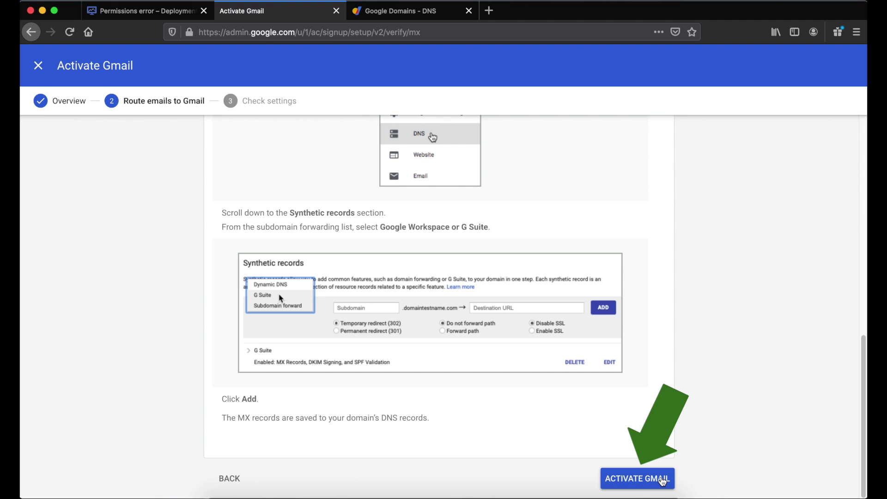
Activate Gmail for caninternationaltravel.com, skip the remaining setup, and review the 'You're all set' page
{"action": "left_click", "coordinate": [662, 480]}
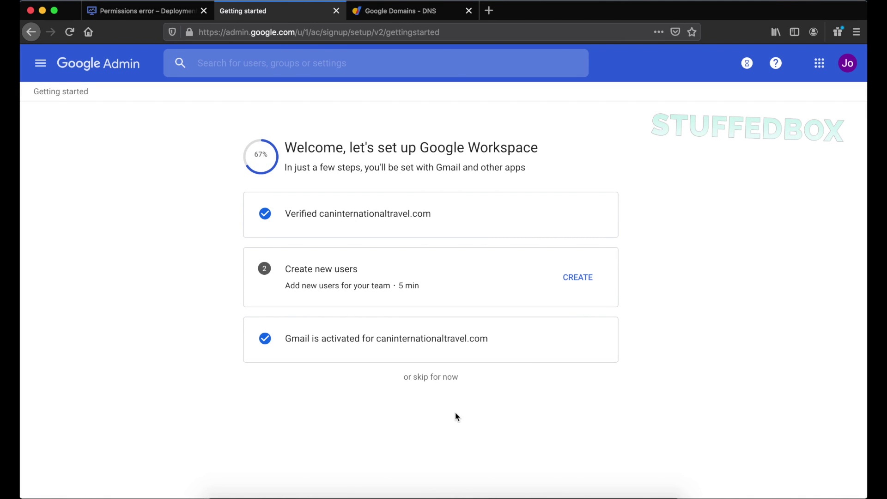
{"action": "left_click", "coordinate": [438, 382]}
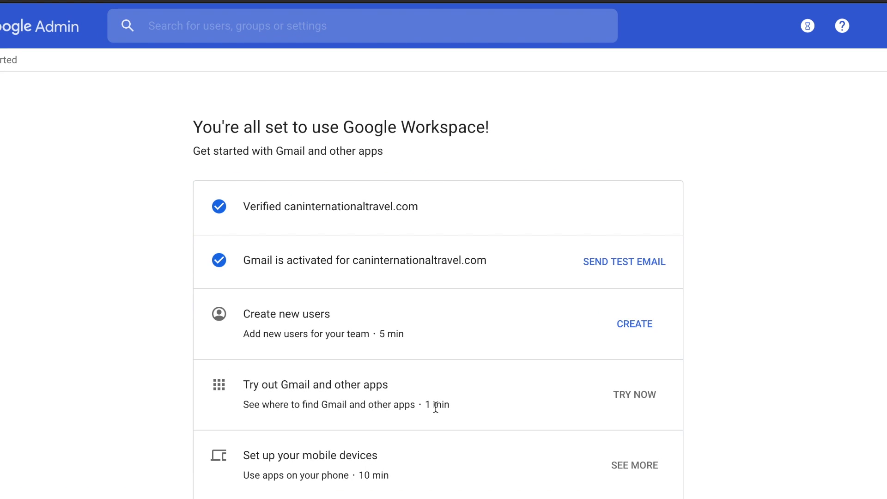
{"action": "scroll", "coordinate": [436, 407], "scroll_direction": "down", "scroll_amount": 3}
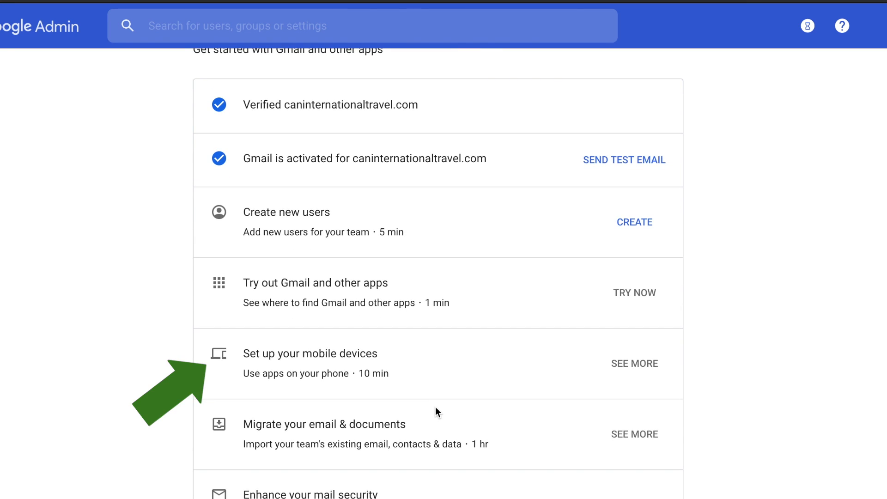
{"action": "scroll", "coordinate": [436, 407], "scroll_direction": "down", "scroll_amount": 2}
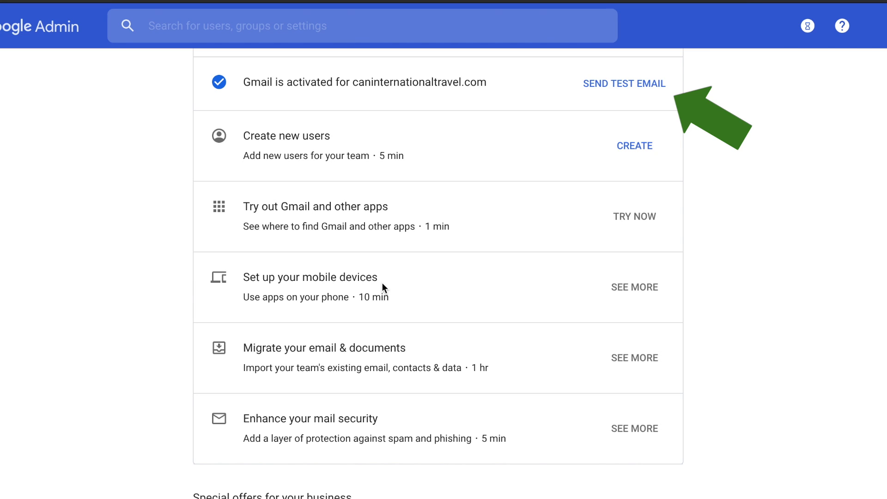
{"action": "scroll", "coordinate": [381, 283], "scroll_direction": "up", "scroll_amount": 1}
Send the Workspace test email, open it in a new Gmail tab, then return to Admin setup
{"action": "left_click", "coordinate": [622, 128]}
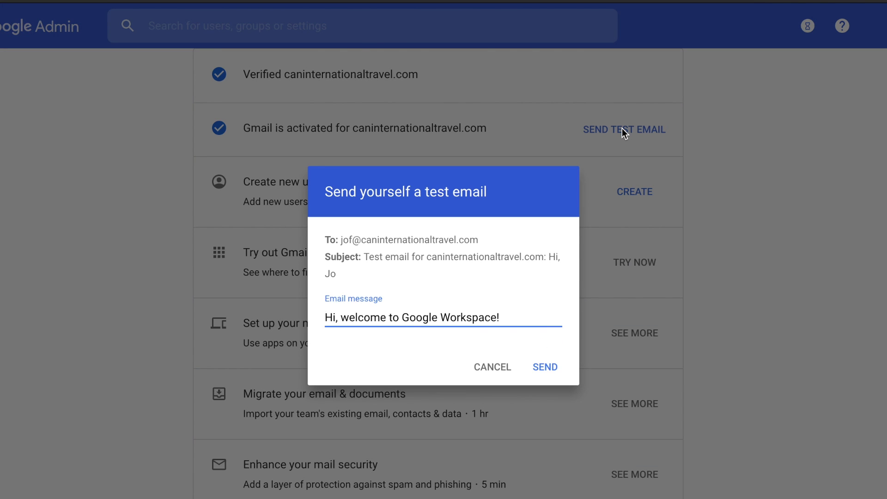
{"action": "left_click", "coordinate": [542, 368]}
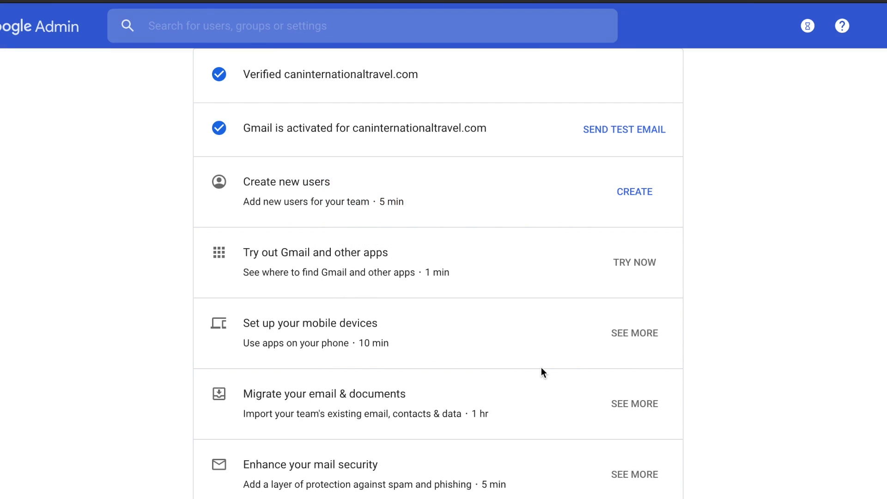
{"action": "left_click", "coordinate": [489, 12]}
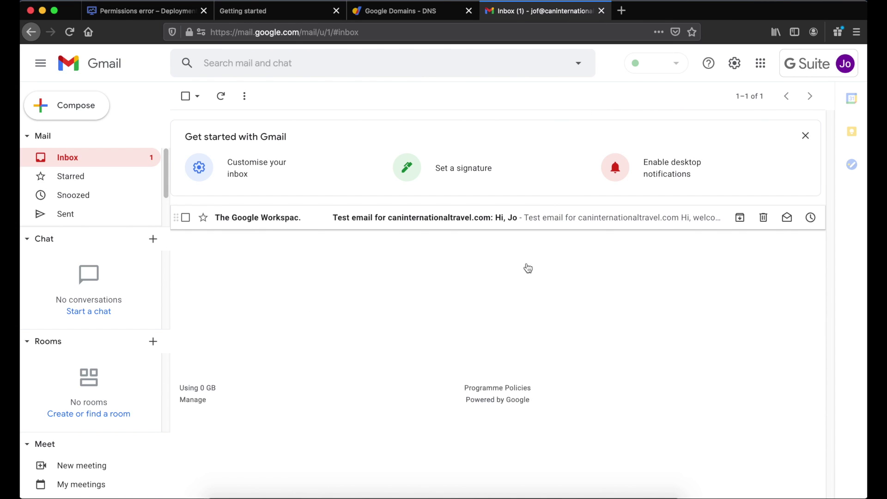
{"action": "left_click", "coordinate": [415, 215]}
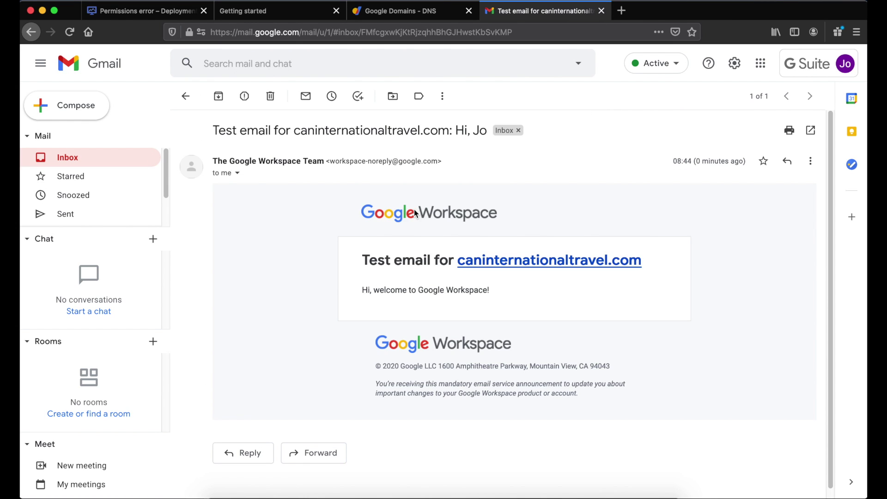
{"action": "left_click", "coordinate": [314, 15]}
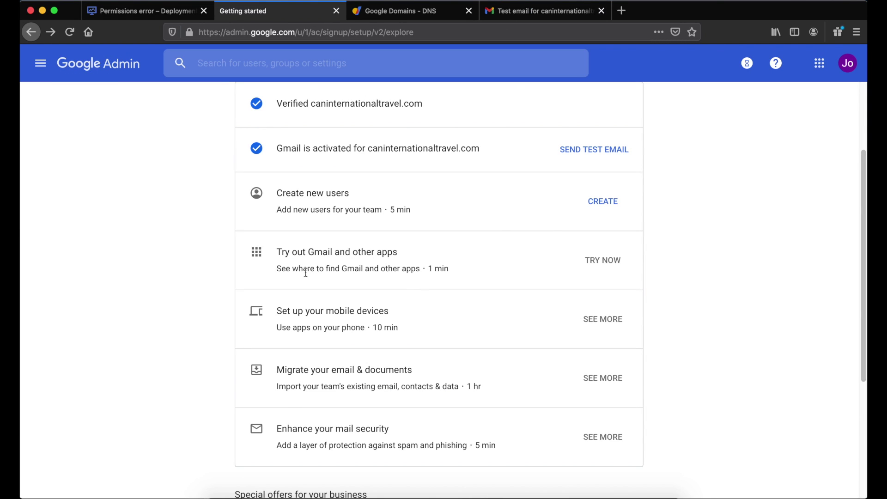
Preview the Google apps launcher, then open the data migration and mail security guides in new tabs
{"action": "left_click", "coordinate": [609, 264]}
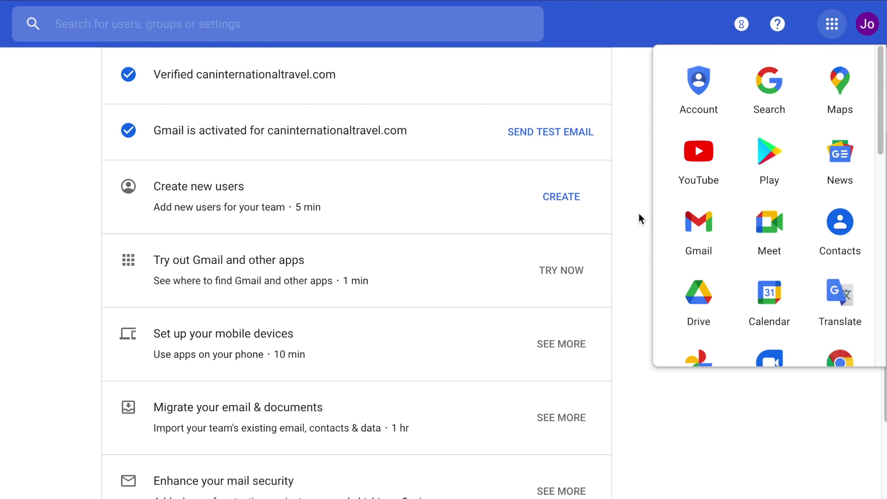
{"action": "left_click", "coordinate": [607, 354]}
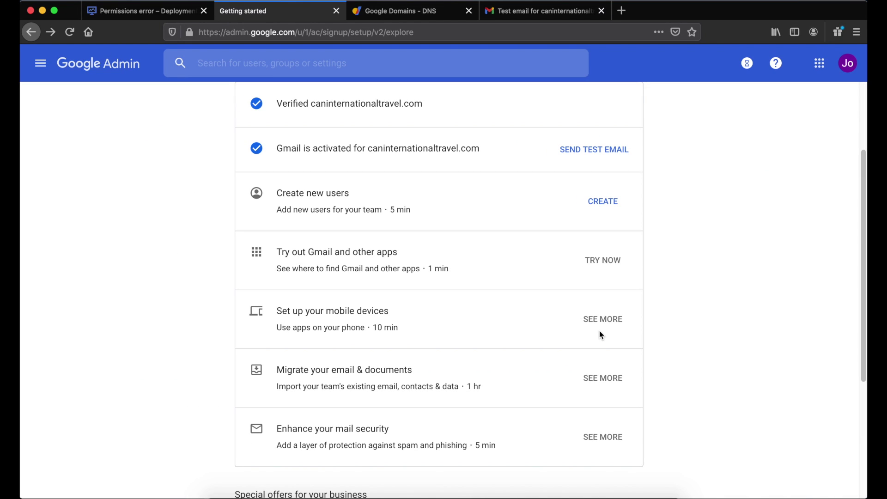
{"action": "scroll", "coordinate": [600, 332], "scroll_direction": "down", "scroll_amount": 4}
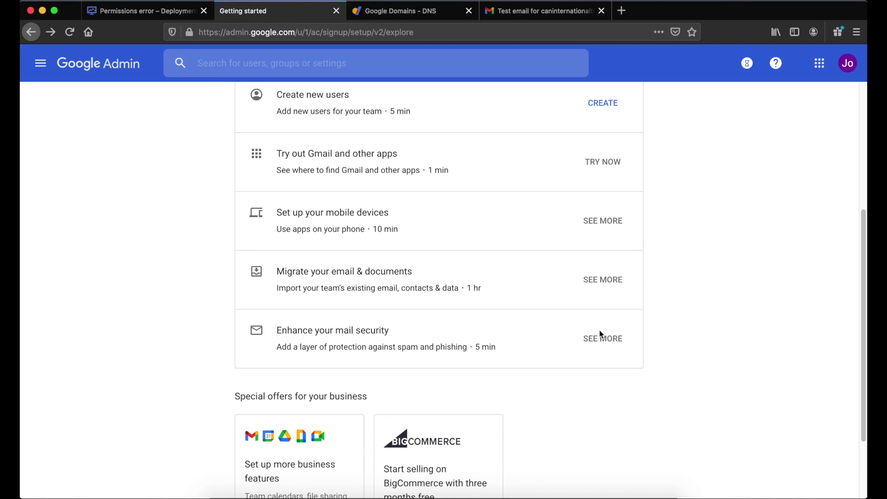
{"action": "left_click", "coordinate": [606, 280]}
{"action": "scroll", "coordinate": [620, 399], "scroll_direction": "down", "scroll_amount": 2}
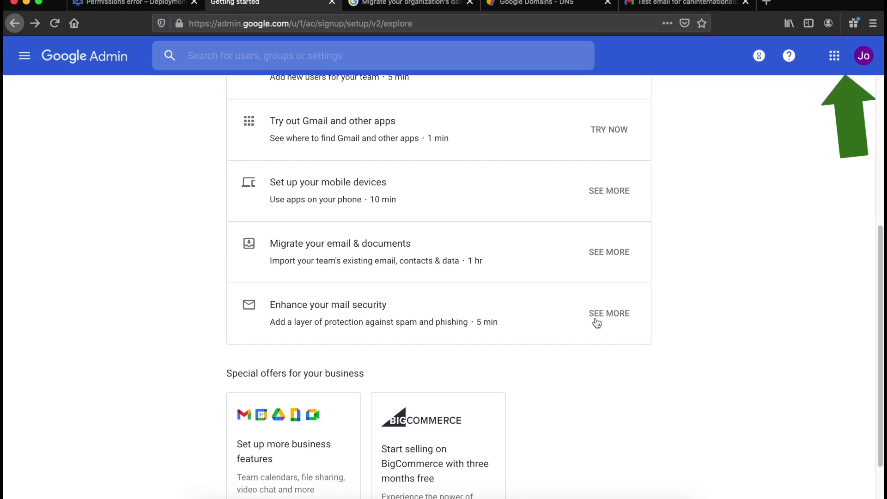
{"action": "left_click", "coordinate": [597, 322]}
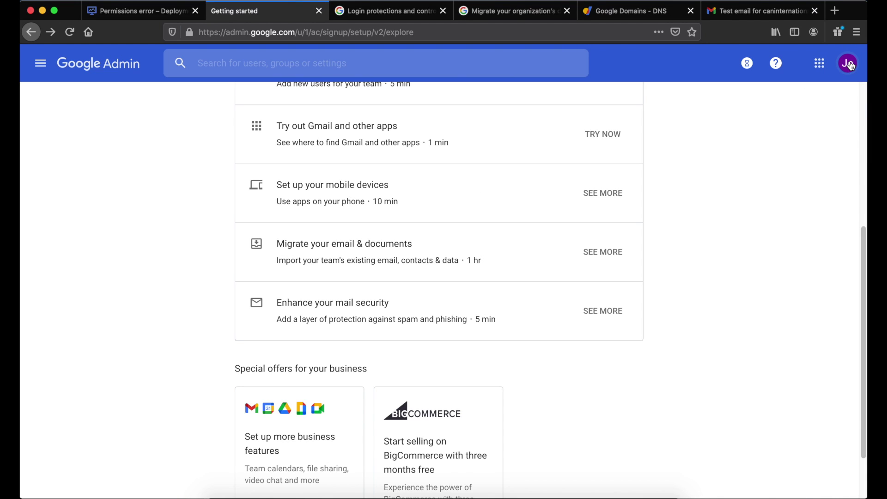
Go to 2-Step Verification in the Google Account's security settings
{"action": "left_click", "coordinate": [850, 64]}
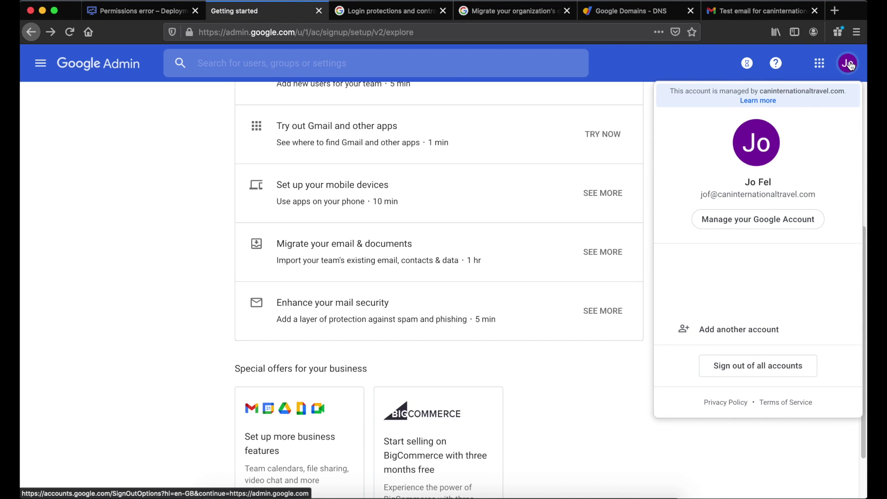
{"action": "left_click", "coordinate": [791, 223]}
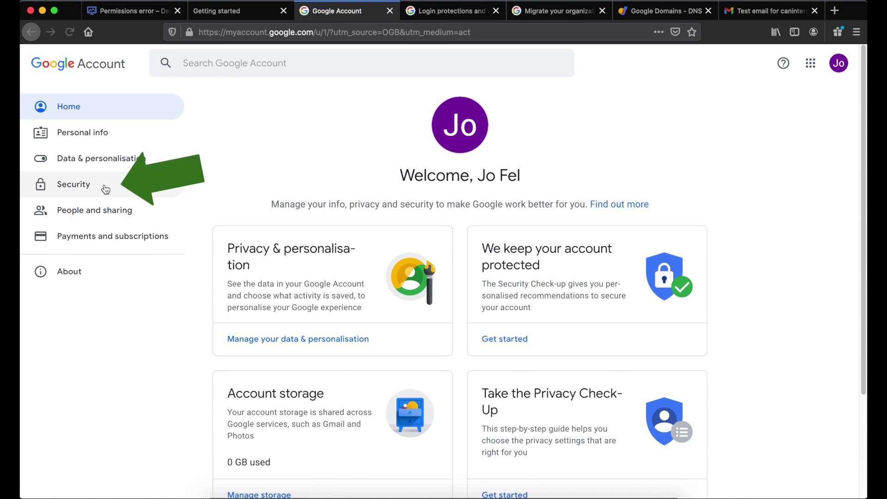
{"action": "left_click", "coordinate": [105, 188]}
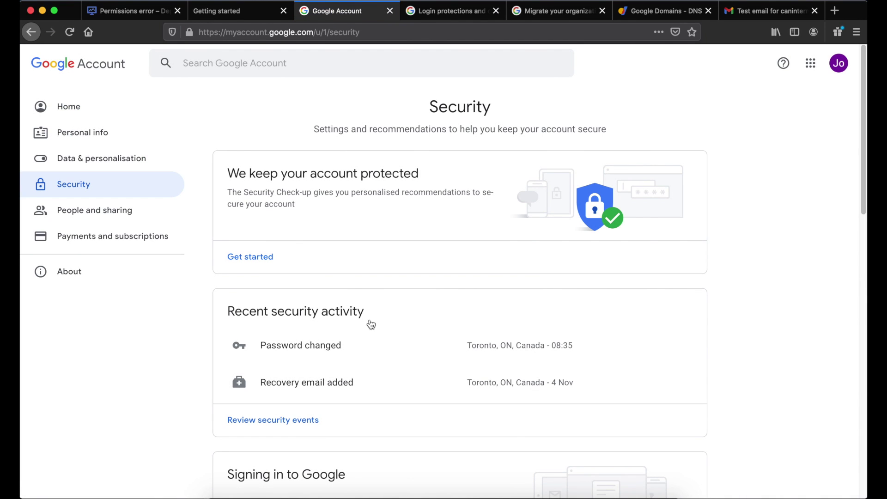
{"action": "scroll", "coordinate": [371, 324], "scroll_direction": "down", "scroll_amount": 6}
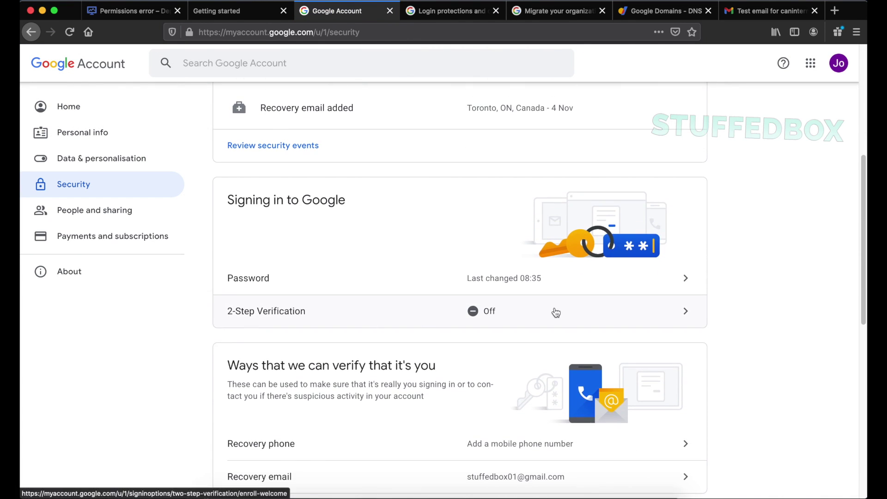
{"action": "left_click", "coordinate": [556, 313]}
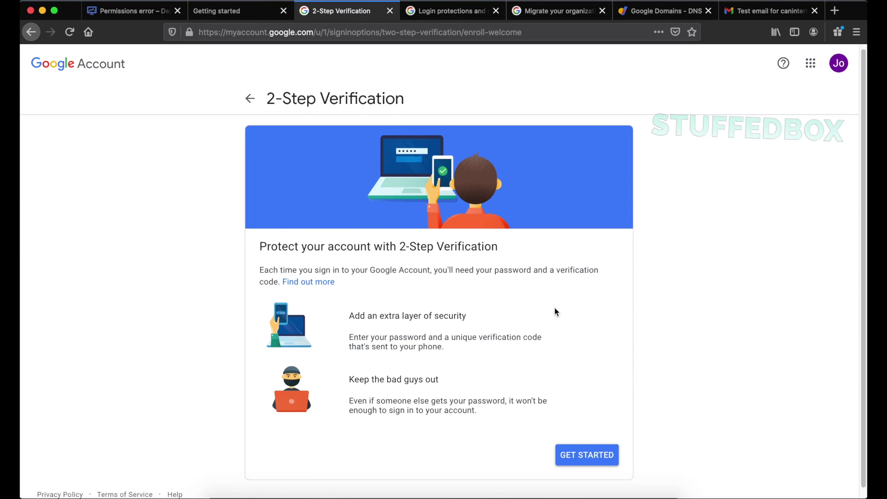
Confirm the account password and phone number, enter the texted code, and turn 2-Step Verification on
{"action": "left_click", "coordinate": [596, 448]}
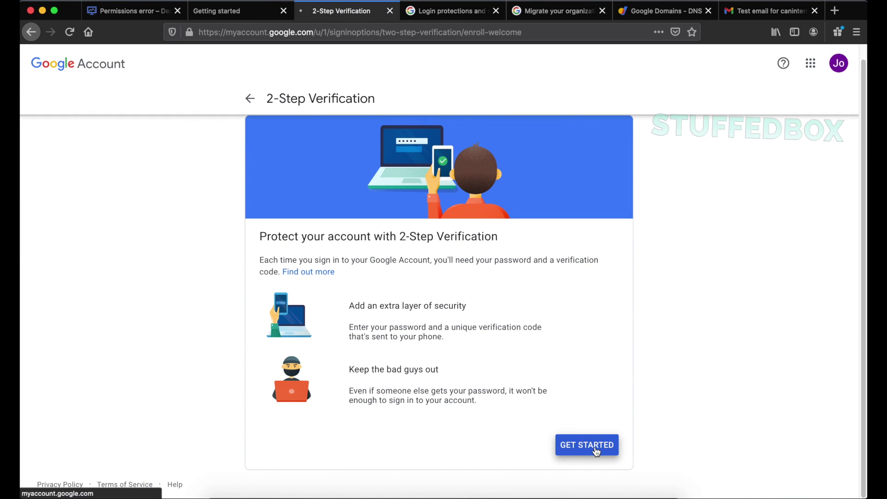
{"action": "left_click", "coordinate": [539, 322]}
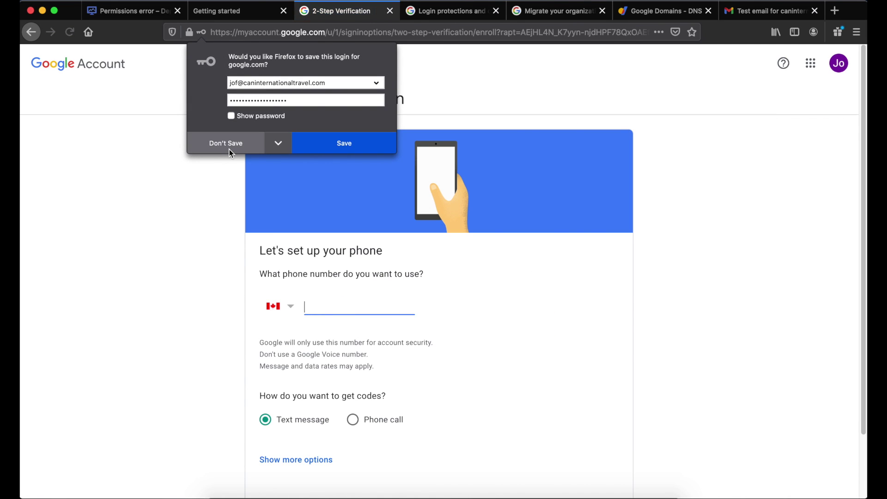
{"action": "left_click", "coordinate": [229, 148]}
{"action": "scroll", "coordinate": [403, 432], "scroll_direction": "down", "scroll_amount": 3}
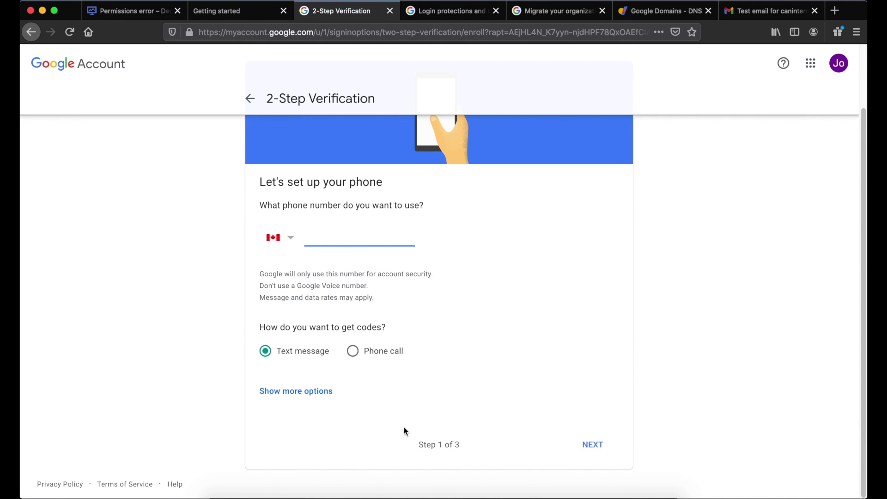
{"action": "left_click", "coordinate": [596, 444]}
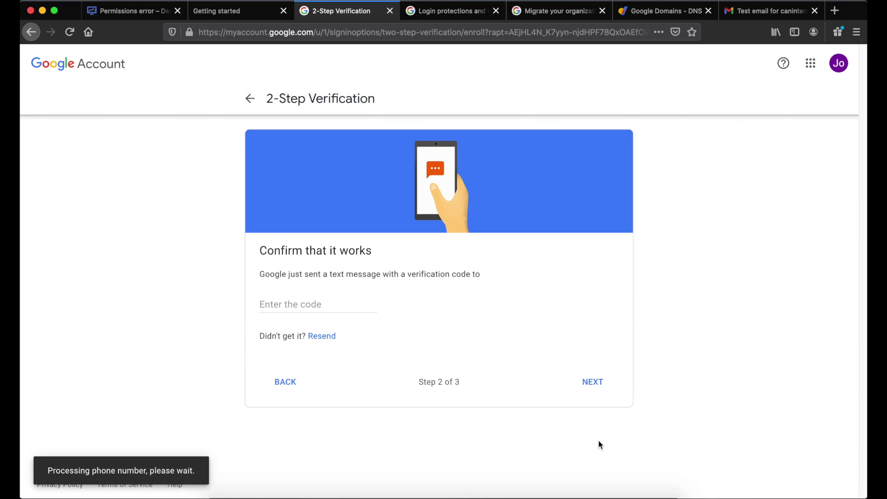
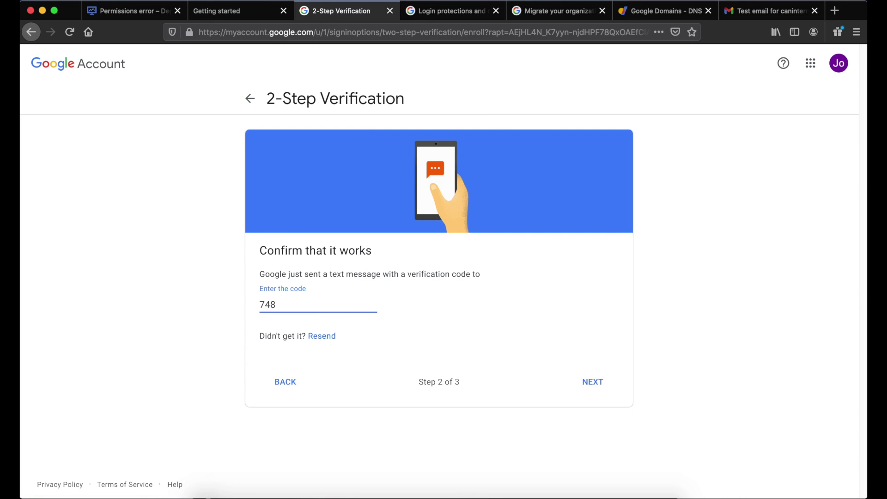
{"action": "left_click", "coordinate": [596, 382]}
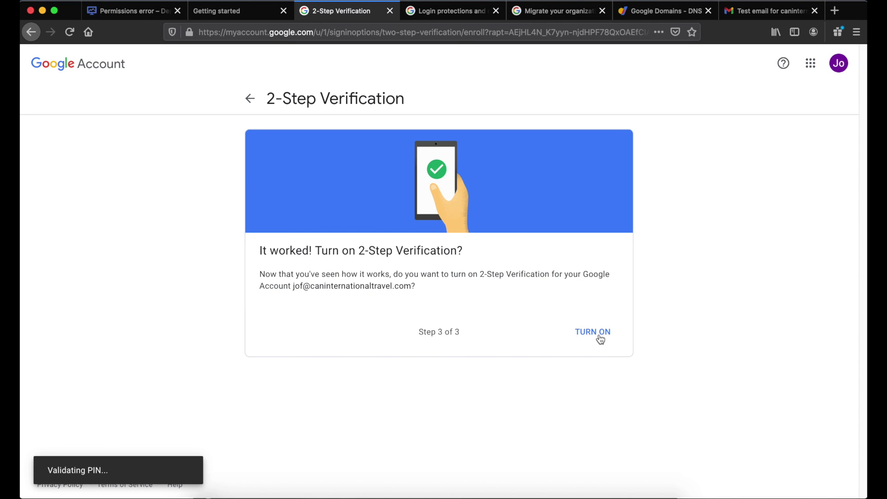
{"action": "left_click", "coordinate": [599, 335]}
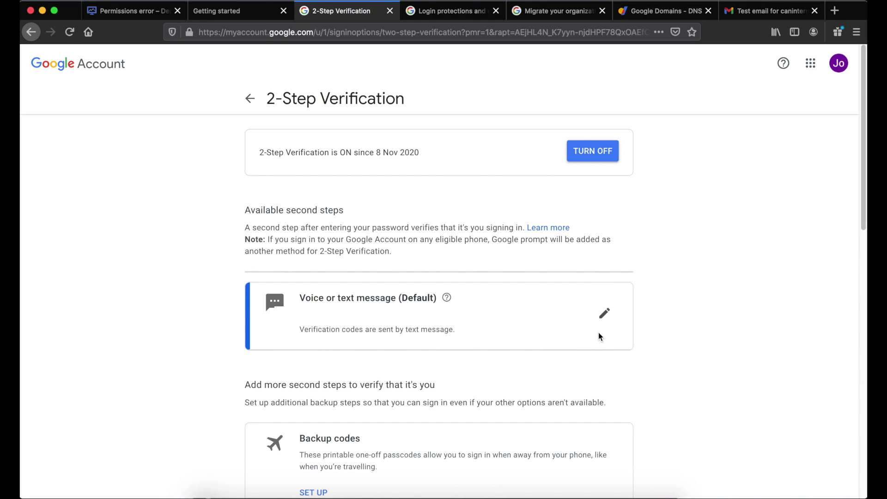
Set up the Authenticator app for iPhone by scanning the QR code and verifying its 6-digit code
{"action": "scroll", "coordinate": [596, 324], "scroll_direction": "down", "scroll_amount": 5}
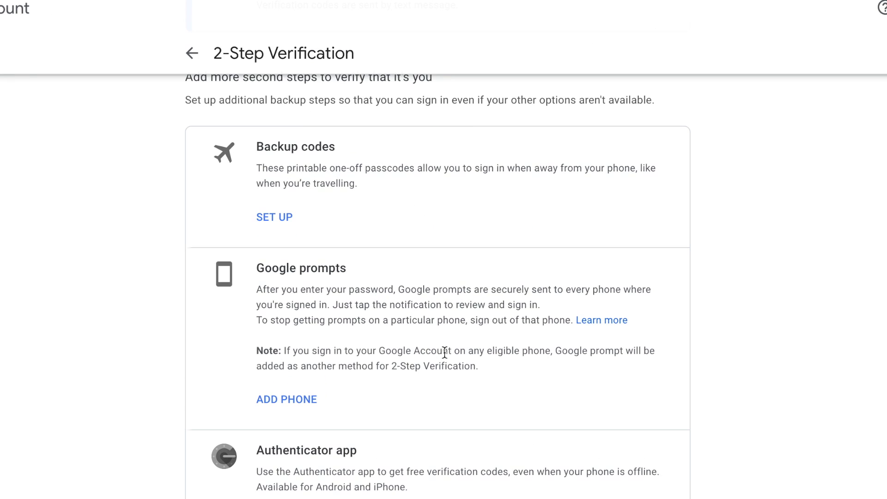
{"action": "scroll", "coordinate": [444, 357], "scroll_direction": "down", "scroll_amount": 1}
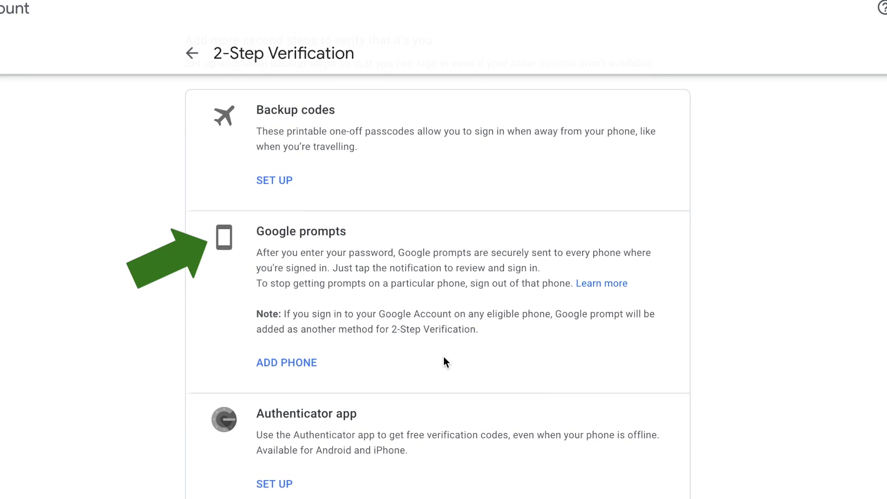
{"action": "scroll", "coordinate": [323, 461], "scroll_direction": "down", "scroll_amount": 5}
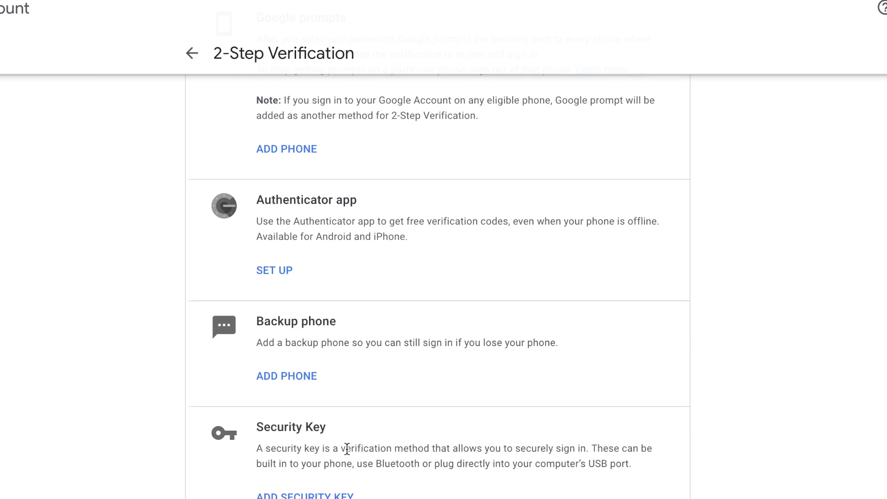
{"action": "scroll", "coordinate": [468, 370], "scroll_direction": "up", "scroll_amount": 2}
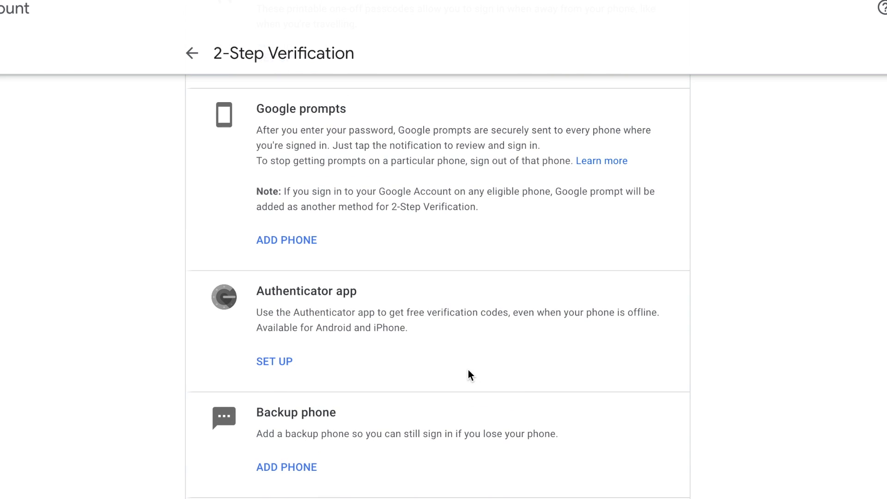
{"action": "left_click", "coordinate": [269, 365]}
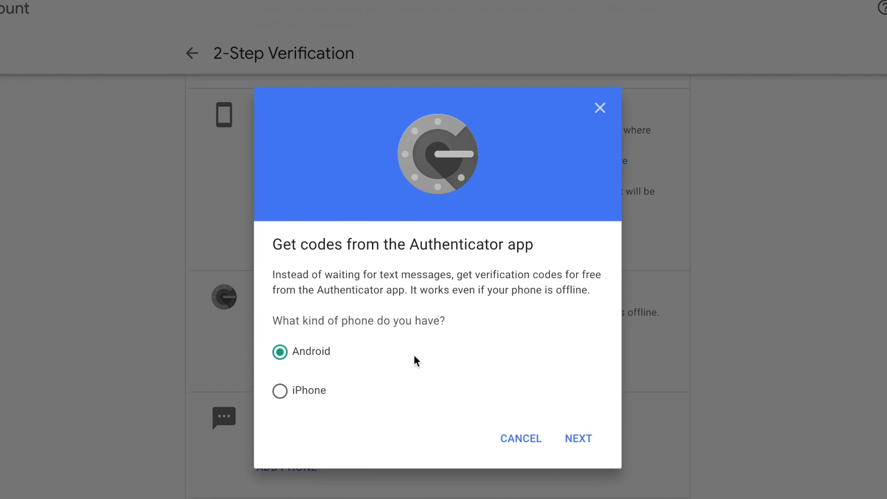
{"action": "left_click", "coordinate": [321, 395]}
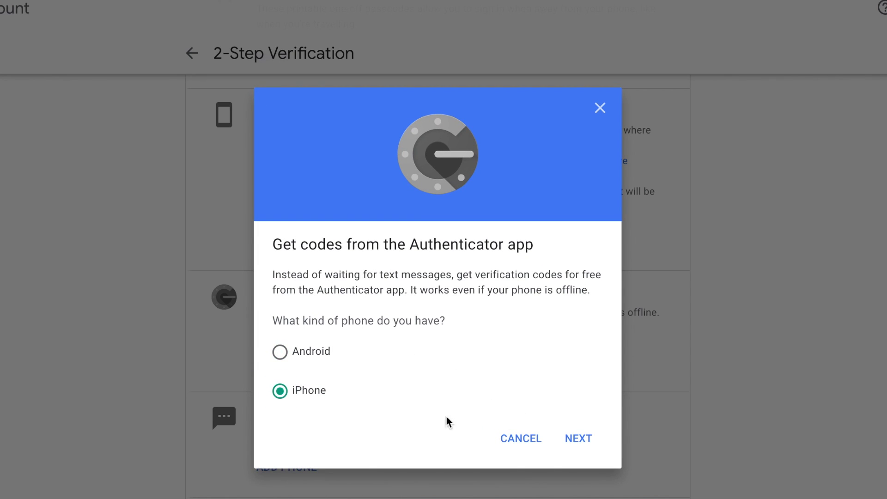
{"action": "left_click", "coordinate": [578, 438]}
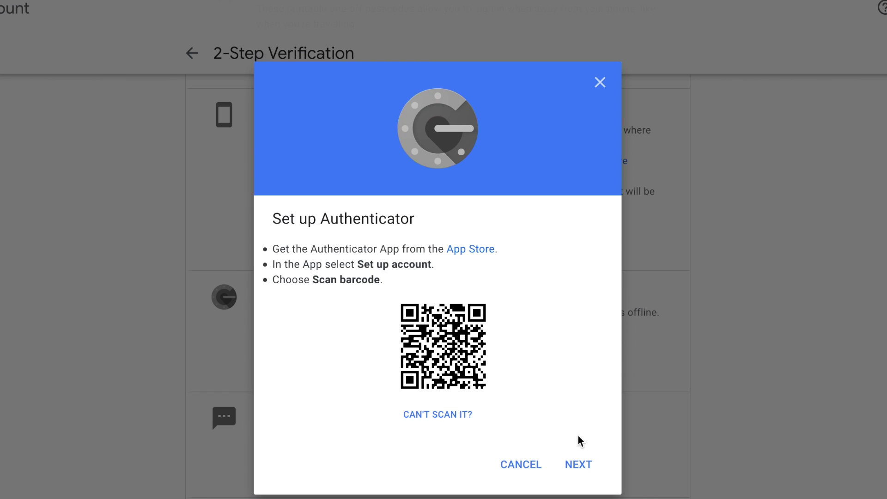
{"action": "left_click", "coordinate": [578, 465]}
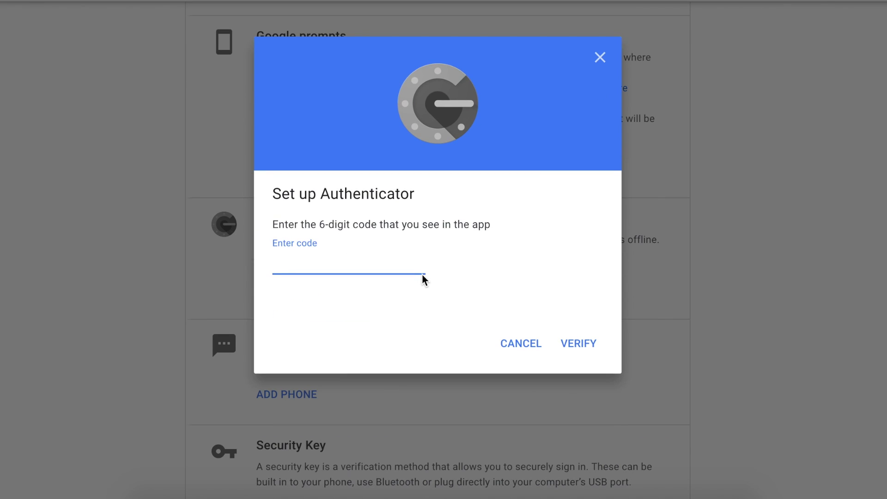
{"action": "left_click", "coordinate": [579, 344]}
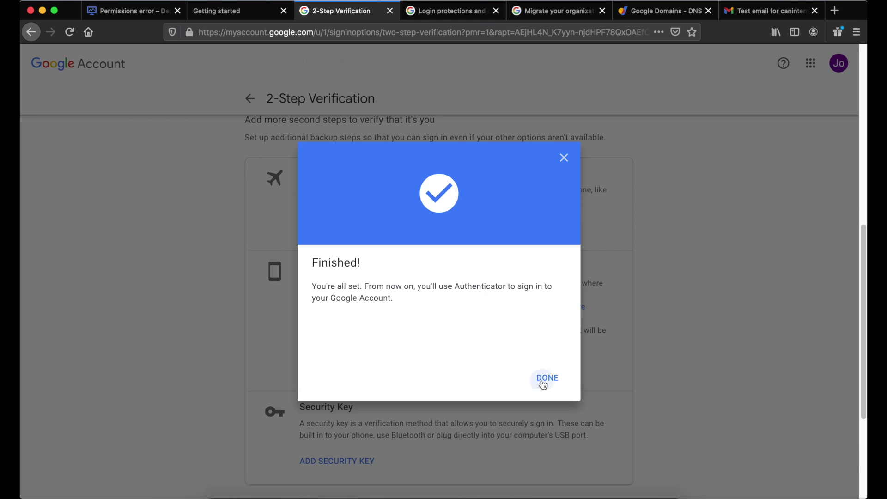
{"action": "left_click", "coordinate": [546, 379]}
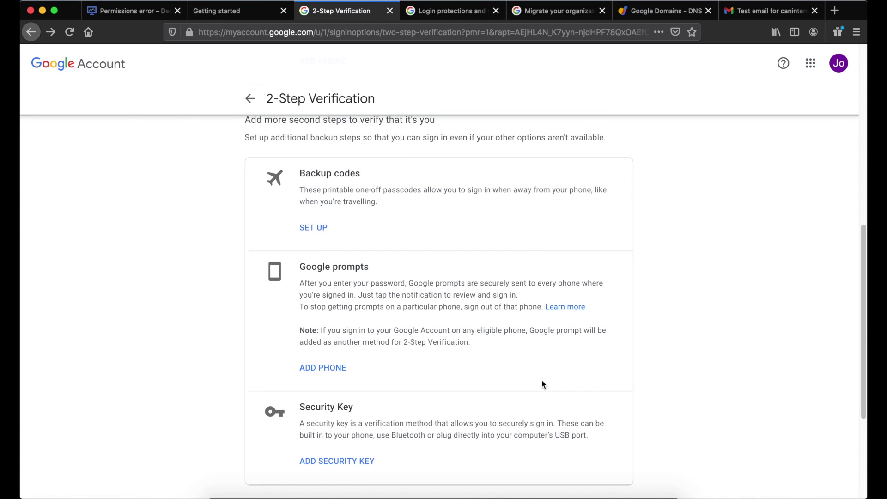
Open the Users tile on the Admin console home page
{"action": "scroll", "coordinate": [542, 381], "scroll_direction": "down", "scroll_amount": 1}
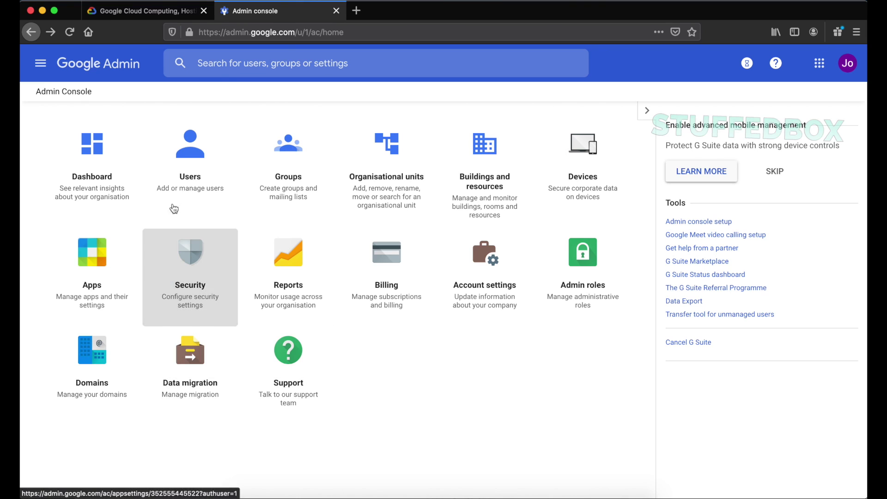
{"action": "left_click", "coordinate": [188, 184]}
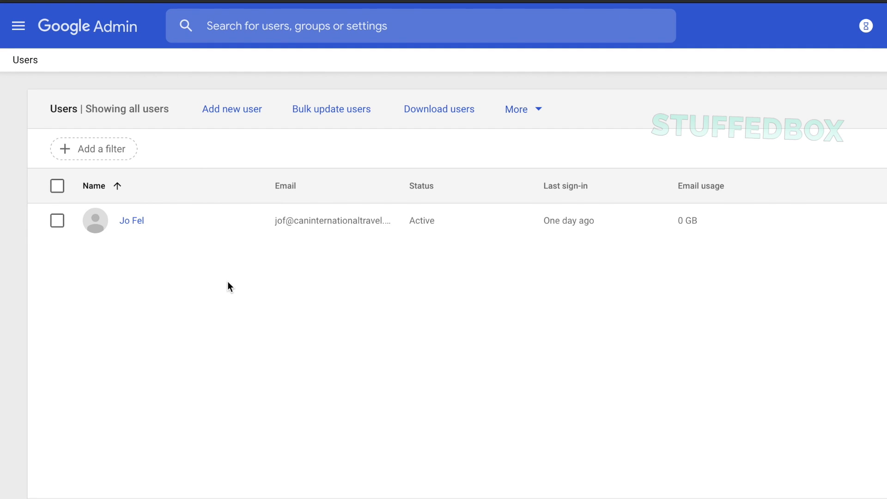
Open the user's account details and view the Reset Password dialog without resetting
{"action": "left_click", "coordinate": [137, 226]}
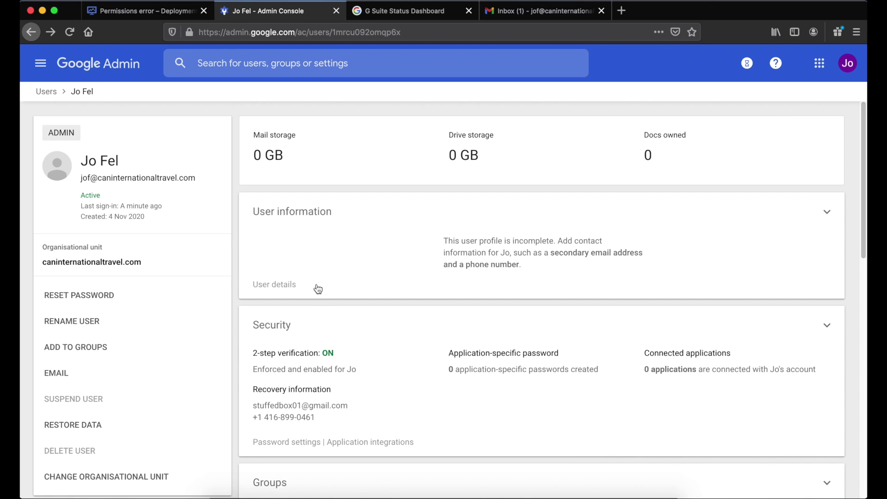
{"action": "left_click", "coordinate": [154, 305]}
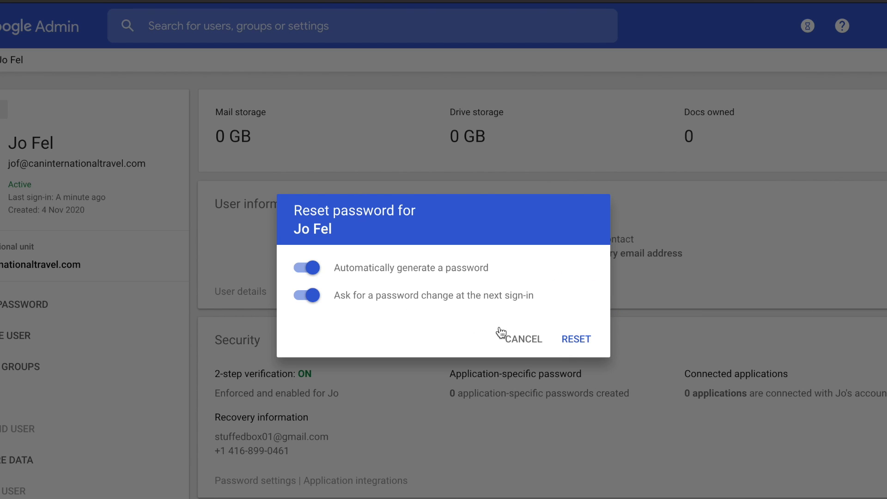
{"action": "left_click", "coordinate": [512, 339]}
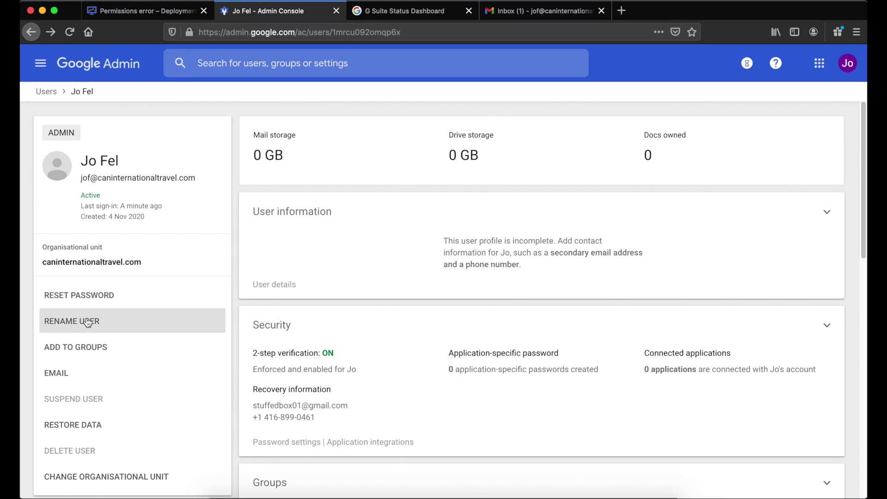
Review the first name, surname and primary email fields in Rename User, then cancel
{"action": "left_click", "coordinate": [87, 322]}
{"action": "left_click", "coordinate": [394, 300]}
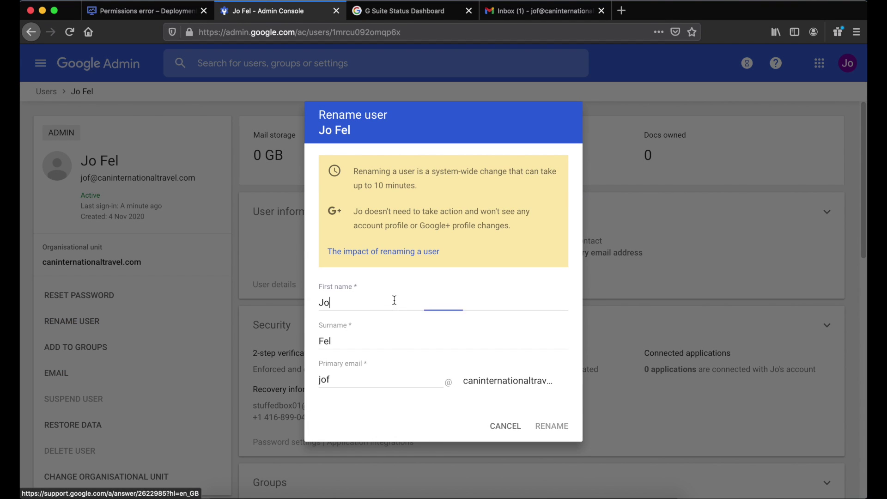
{"action": "left_click", "coordinate": [374, 342]}
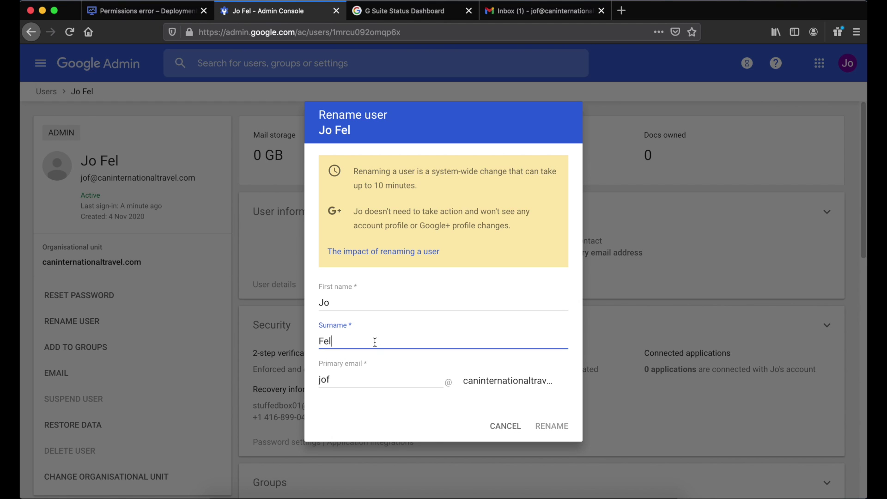
{"action": "left_click", "coordinate": [386, 379]}
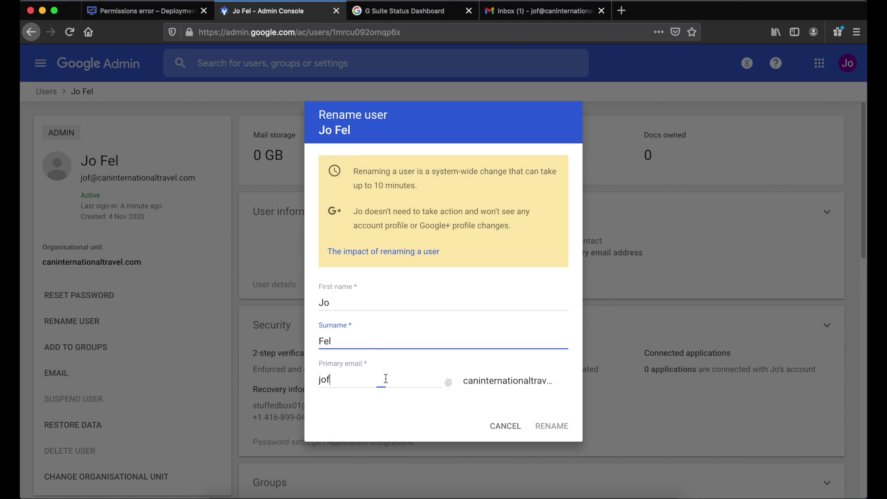
{"action": "left_click", "coordinate": [500, 428]}
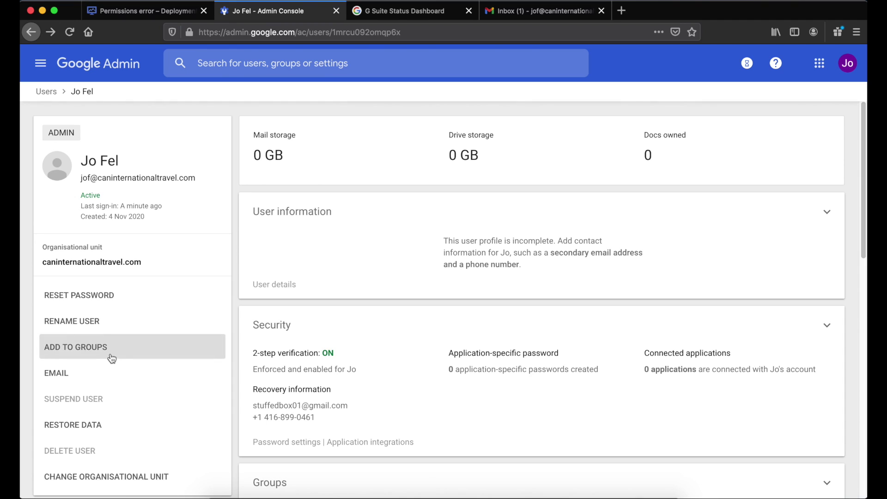
Browse group suggestions in Add to Groups and close it without adding any group
{"action": "left_click", "coordinate": [110, 356]}
{"action": "left_click", "coordinate": [369, 320]}
{"action": "left_click", "coordinate": [374, 228]}
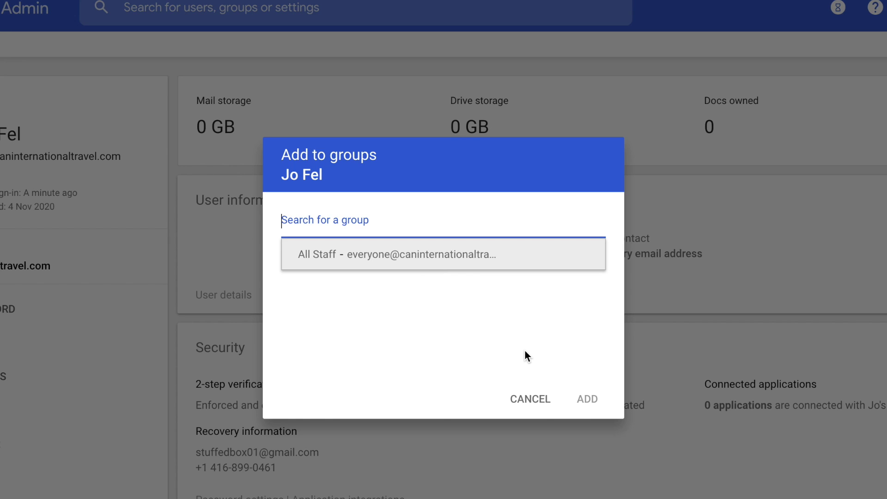
{"action": "left_click", "coordinate": [539, 402]}
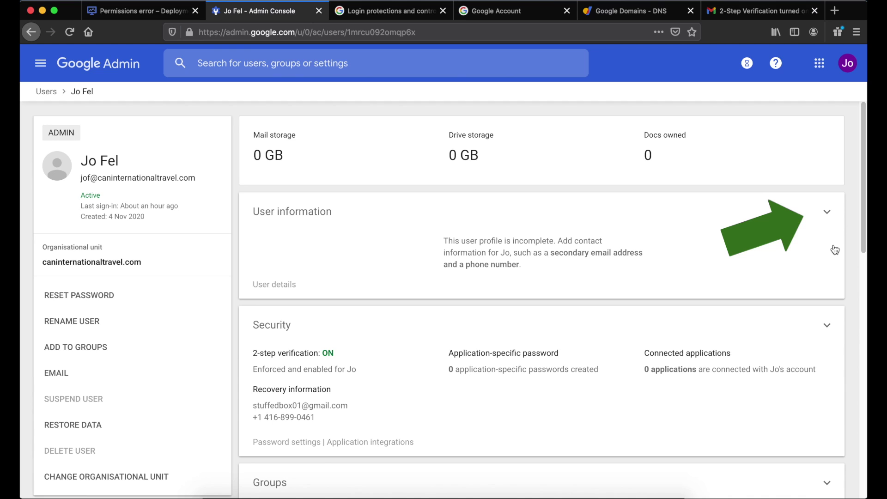
Add alternative email aliases info, marketing and techsupport to the user and save
{"action": "left_click", "coordinate": [831, 213]}
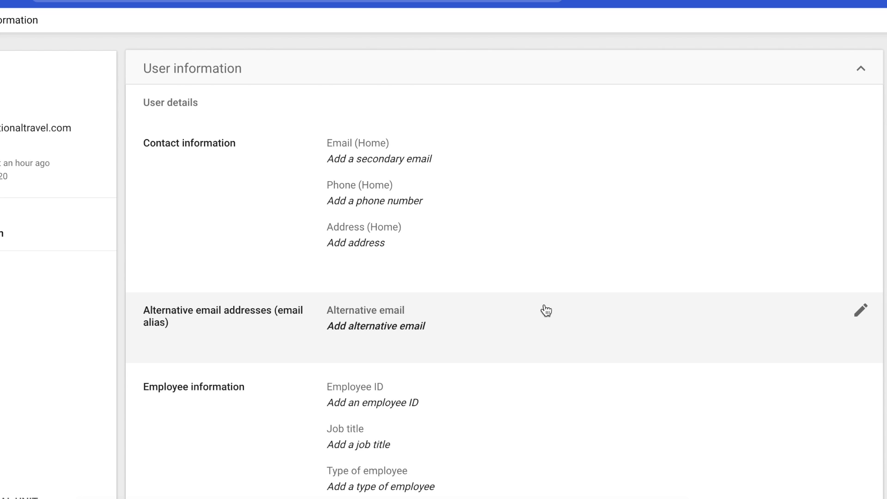
{"action": "left_click", "coordinate": [396, 313]}
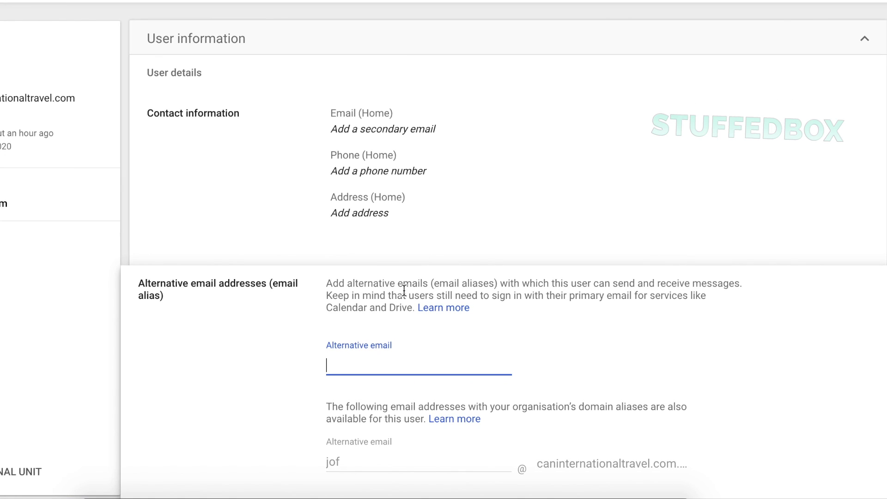
{"action": "type", "text": "info@"}
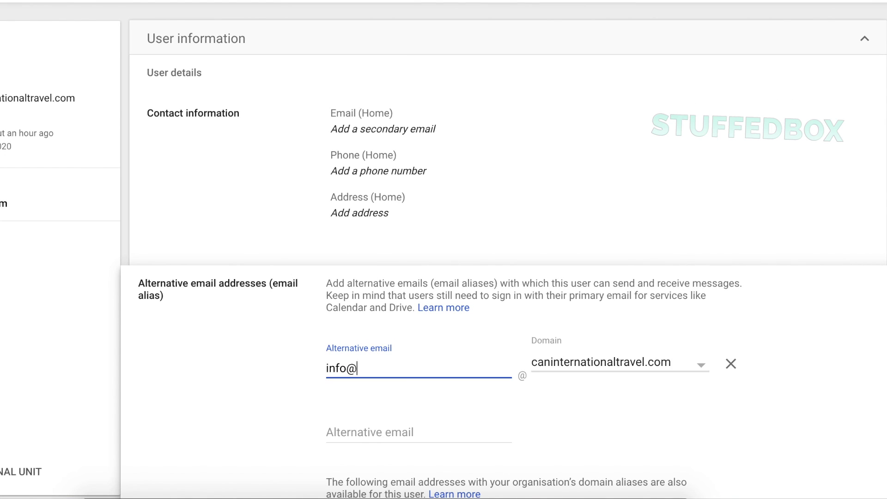
{"action": "key", "text": "BackSpace"}
{"action": "scroll", "coordinate": [633, 416], "scroll_direction": "down", "scroll_amount": 1}
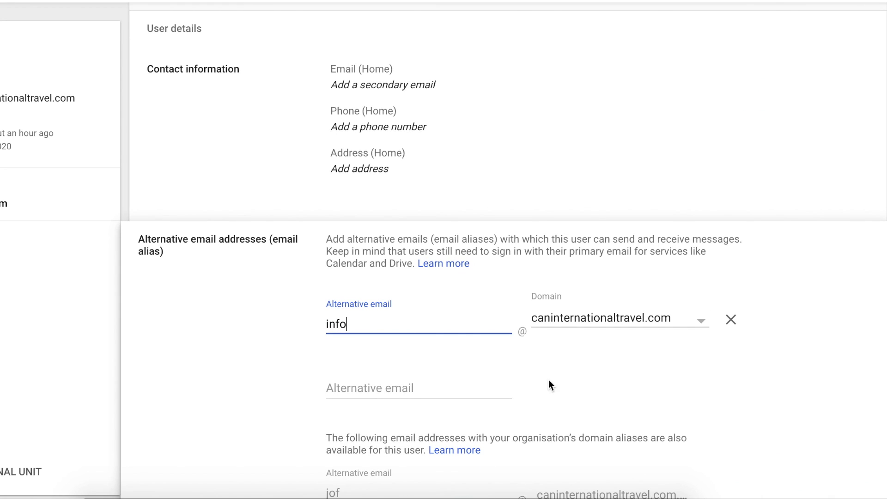
{"action": "left_click", "coordinate": [430, 386]}
{"action": "type", "text": "marketingg"}
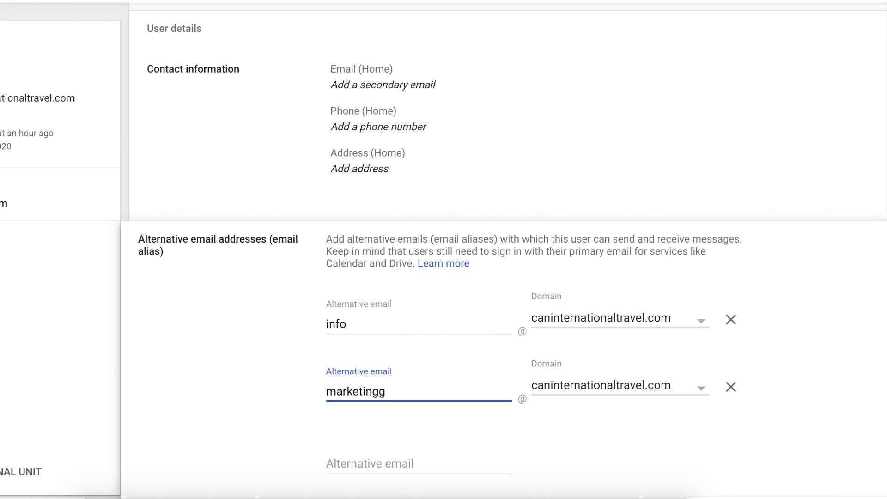
{"action": "key", "text": "BackSpace"}
{"action": "scroll", "coordinate": [528, 471], "scroll_direction": "down", "scroll_amount": 1}
{"action": "left_click", "coordinate": [431, 405]}
{"action": "type", "text": "te"}
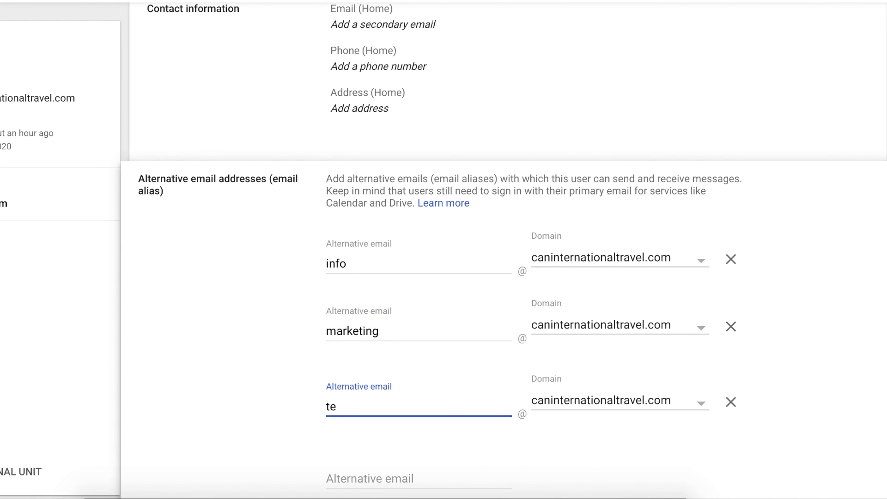
{"action": "type", "text": "chsupport"}
{"action": "scroll", "coordinate": [550, 412], "scroll_direction": "down", "scroll_amount": 2}
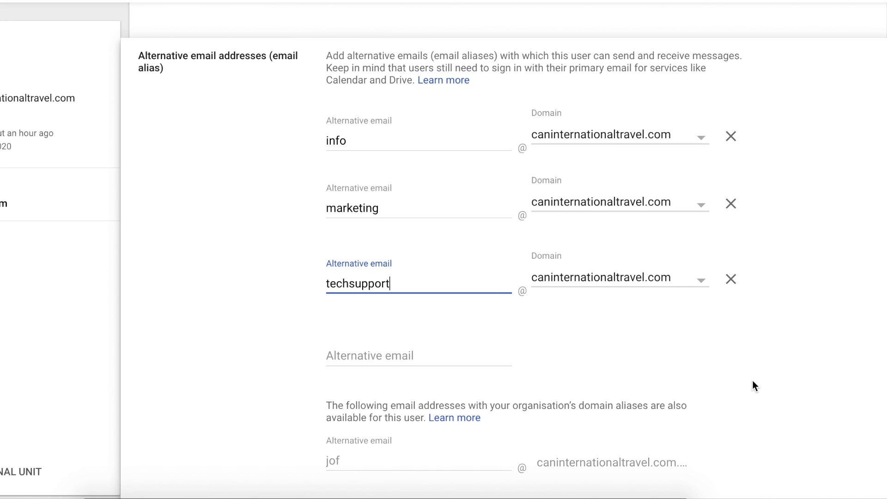
{"action": "scroll", "coordinate": [754, 384], "scroll_direction": "down", "scroll_amount": 5}
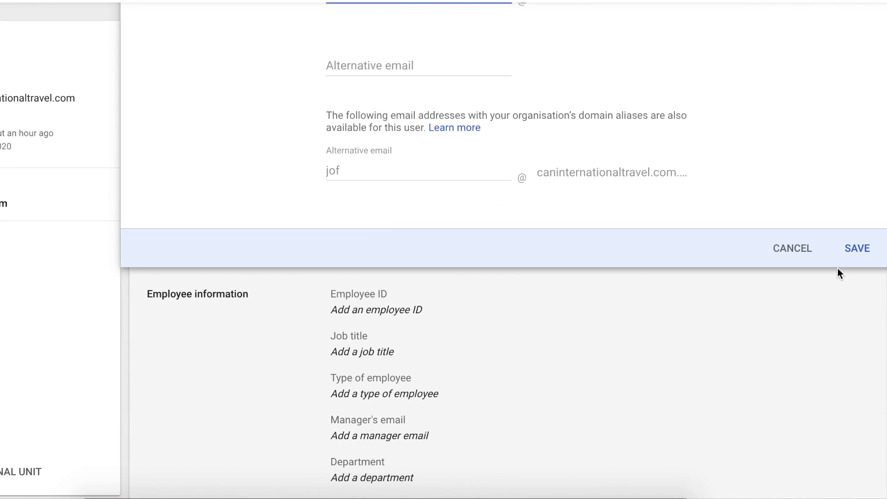
{"action": "left_click", "coordinate": [849, 255]}
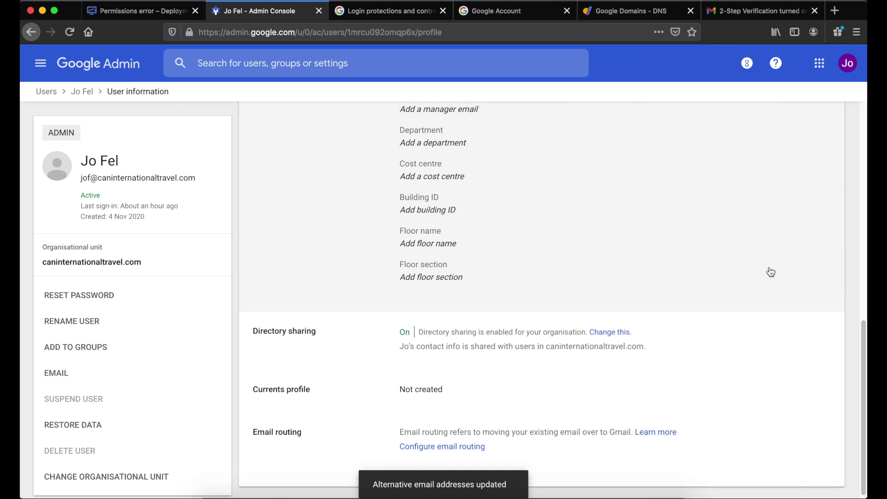
Open the contact information editor, then return to the admin user's overview page
{"action": "scroll", "coordinate": [794, 216], "scroll_direction": "up", "scroll_amount": 5}
{"action": "scroll", "coordinate": [636, 313], "scroll_direction": "up", "scroll_amount": 5}
{"action": "left_click", "coordinate": [381, 317]}
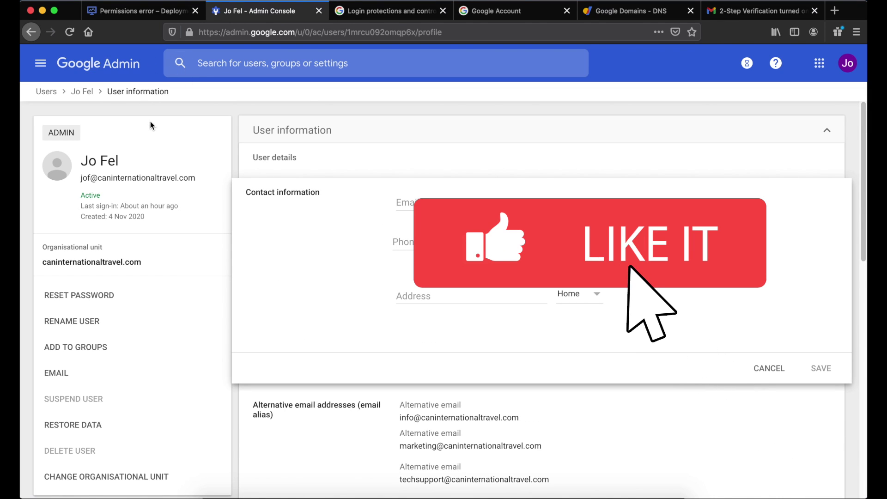
{"action": "left_click", "coordinate": [83, 92]}
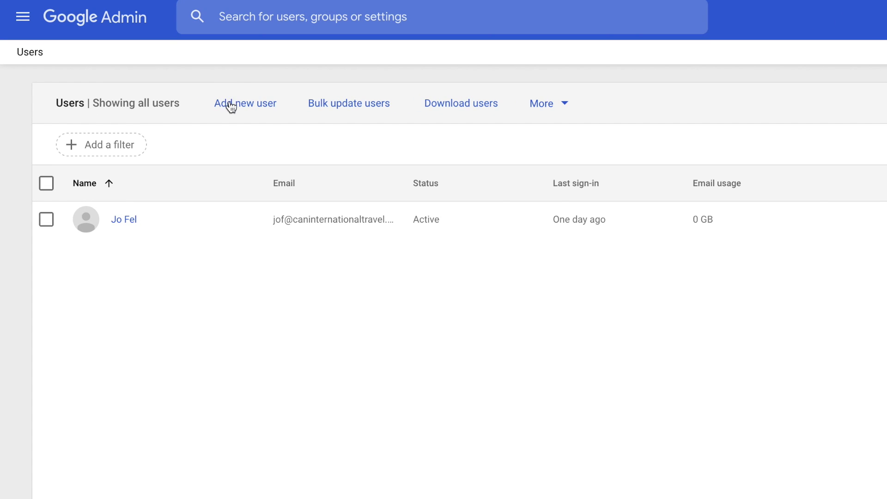
Start a new user and enter the first name and surname, moving through the email and phone fields
{"action": "left_click", "coordinate": [206, 132]}
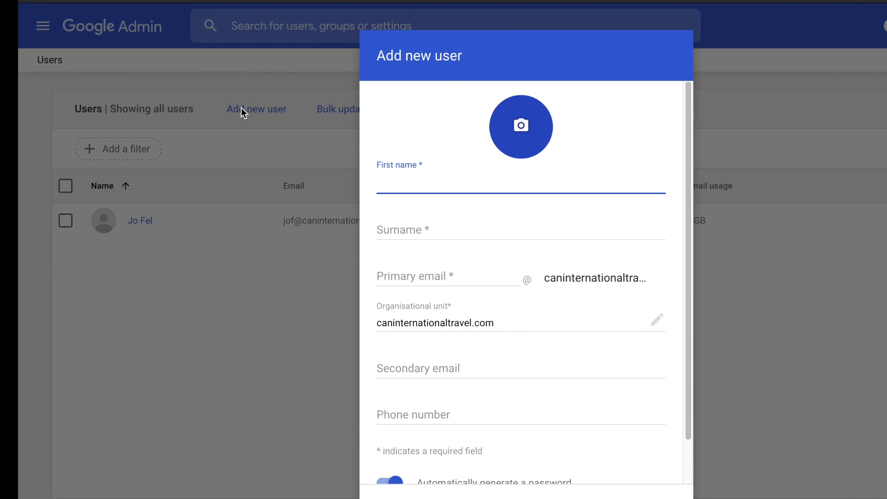
{"action": "type", "text": "Jo02"}
{"action": "key", "text": "Tab"}
{"action": "type", "text": "fel"}
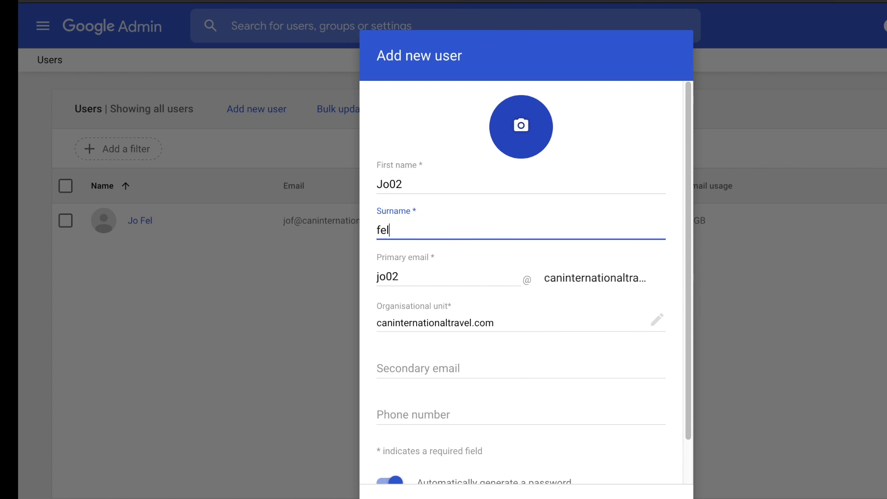
{"action": "type", "text": "02"}
{"action": "key", "text": "Tab"}
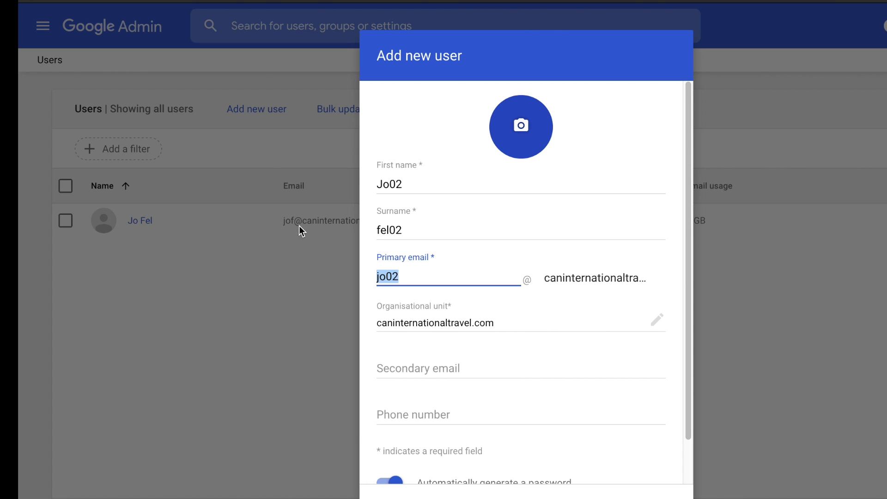
{"action": "scroll", "coordinate": [398, 305], "scroll_direction": "down", "scroll_amount": 1}
{"action": "left_click", "coordinate": [406, 330]}
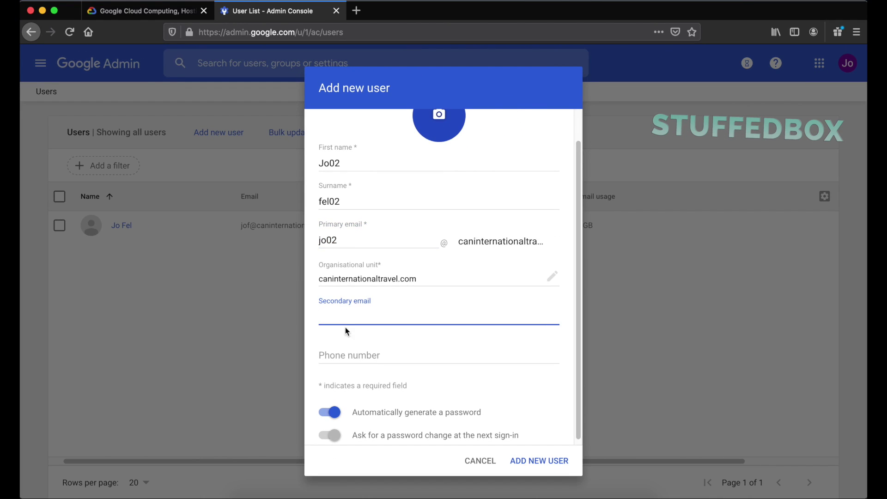
{"action": "left_click", "coordinate": [415, 374]}
{"action": "scroll", "coordinate": [351, 353], "scroll_direction": "down", "scroll_amount": 1}
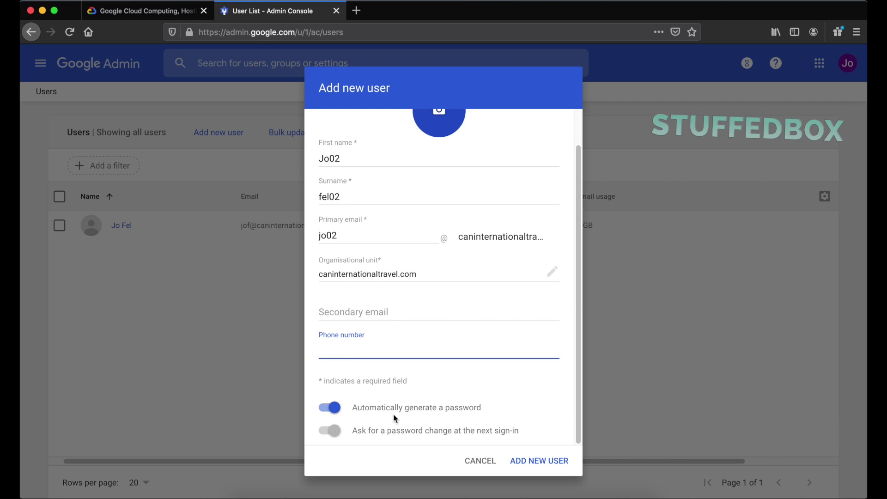
Keep the automatically generated password and create the new user account
{"action": "left_click", "coordinate": [331, 407]}
{"action": "left_click", "coordinate": [364, 439]}
{"action": "scroll", "coordinate": [364, 437], "scroll_direction": "down", "scroll_amount": 3}
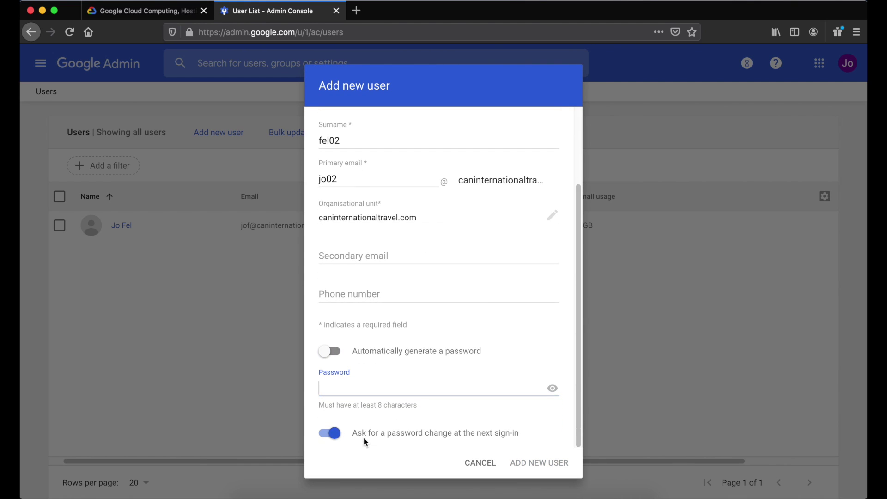
{"action": "left_click", "coordinate": [332, 354]}
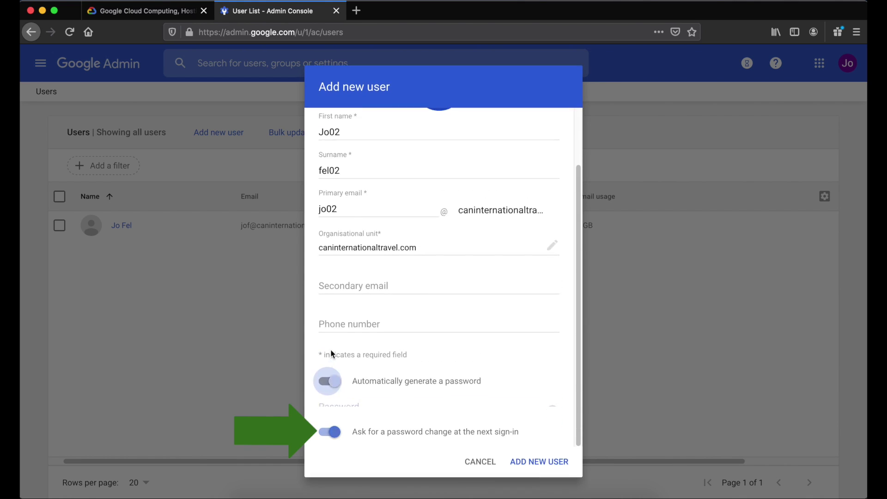
{"action": "left_click", "coordinate": [559, 458]}
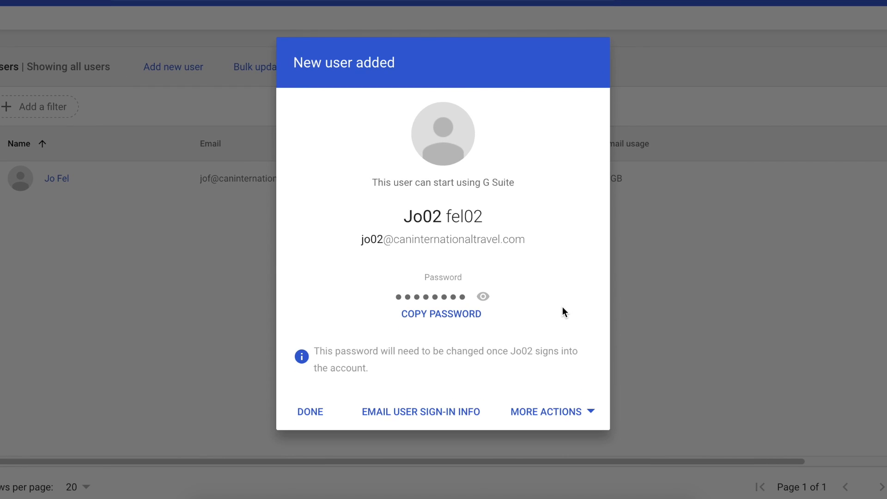
Copy the new user's generated password and cancel emailing the sign-in info
{"action": "left_click", "coordinate": [477, 314]}
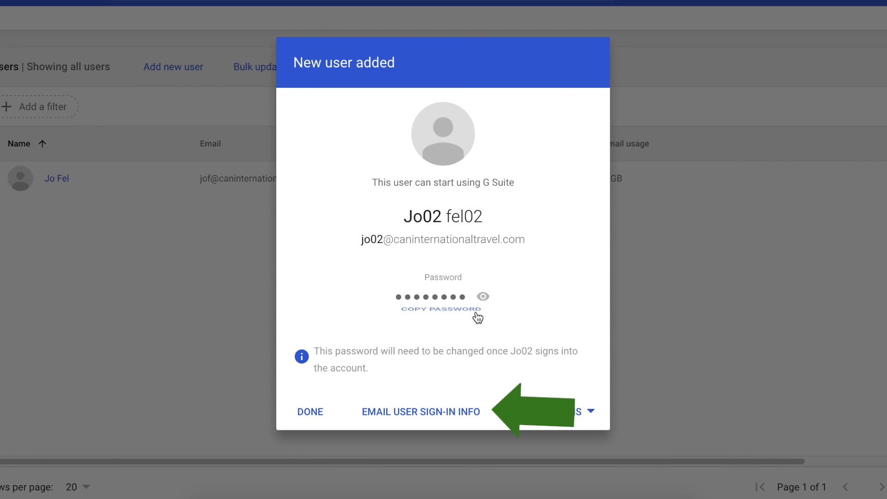
{"action": "left_click", "coordinate": [461, 414]}
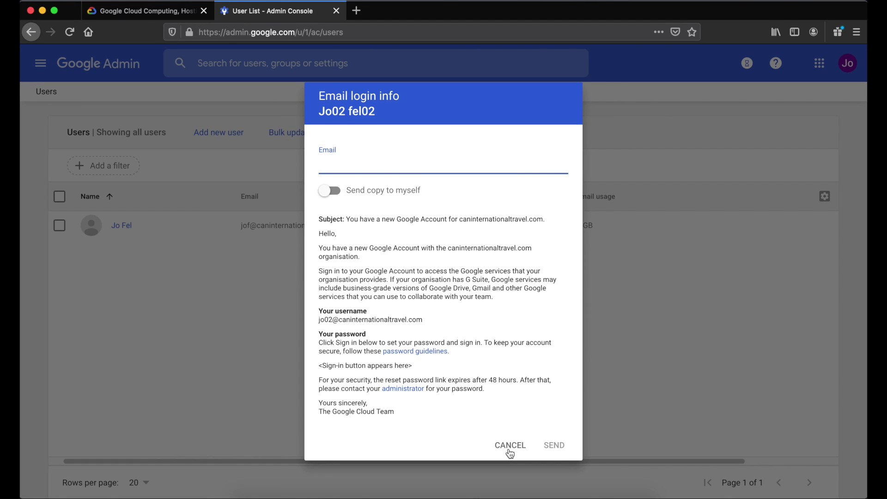
{"action": "left_click", "coordinate": [522, 446]}
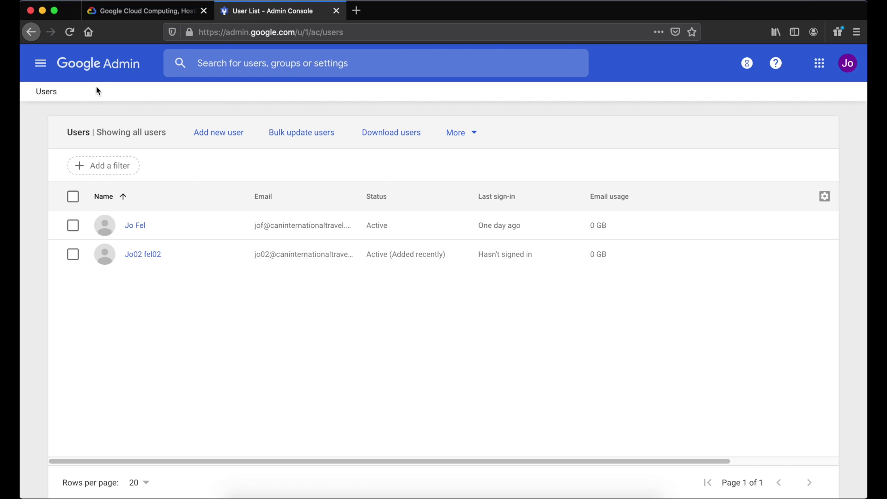
From the Dashboard insight, review and confirm the secondary alert email address
{"action": "left_click", "coordinate": [45, 71]}
{"action": "left_click", "coordinate": [91, 112]}
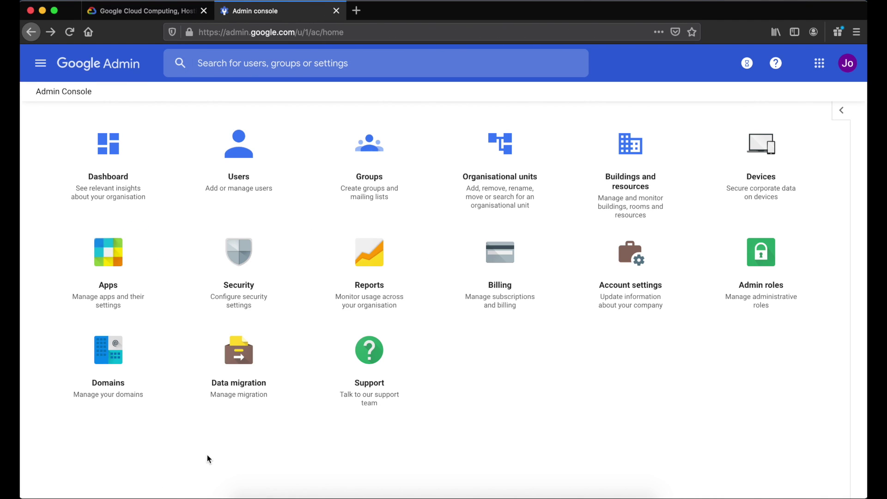
{"action": "left_click", "coordinate": [115, 193]}
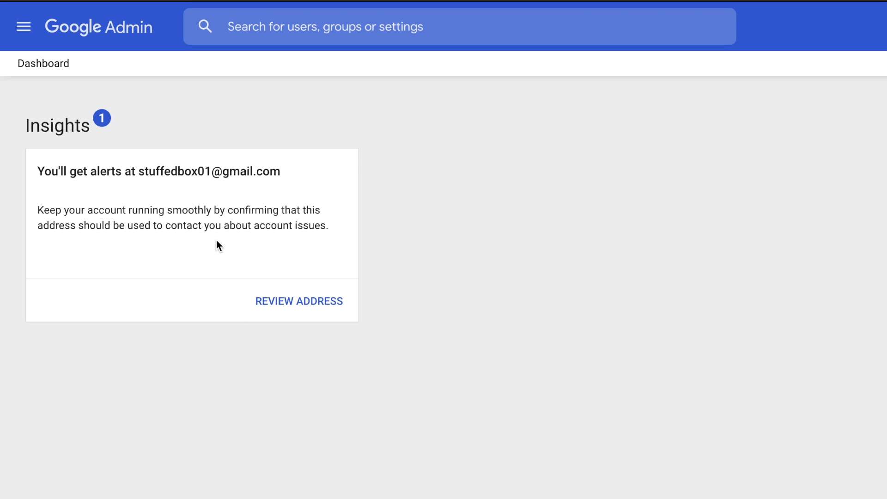
{"action": "left_click", "coordinate": [307, 304]}
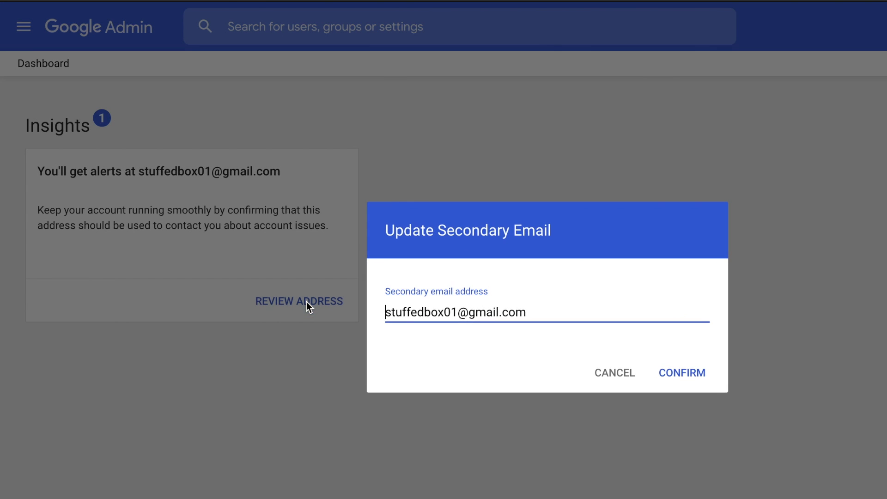
{"action": "left_click", "coordinate": [679, 373]}
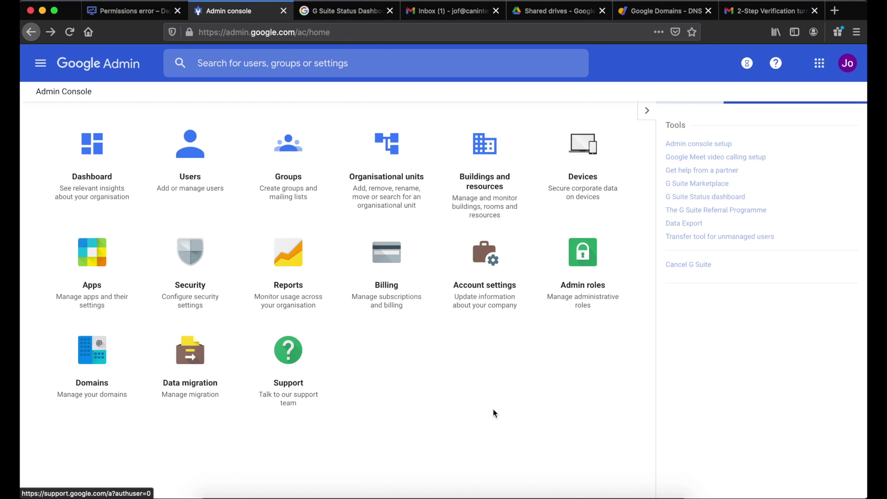
Start a new group named All Staff, description All Staff, group email 'everyone'
{"action": "left_click", "coordinate": [289, 178]}
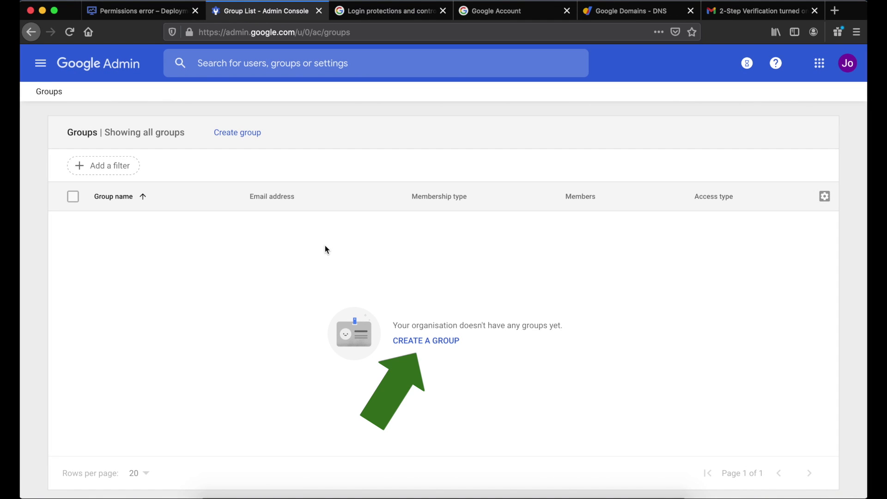
{"action": "left_click", "coordinate": [419, 347]}
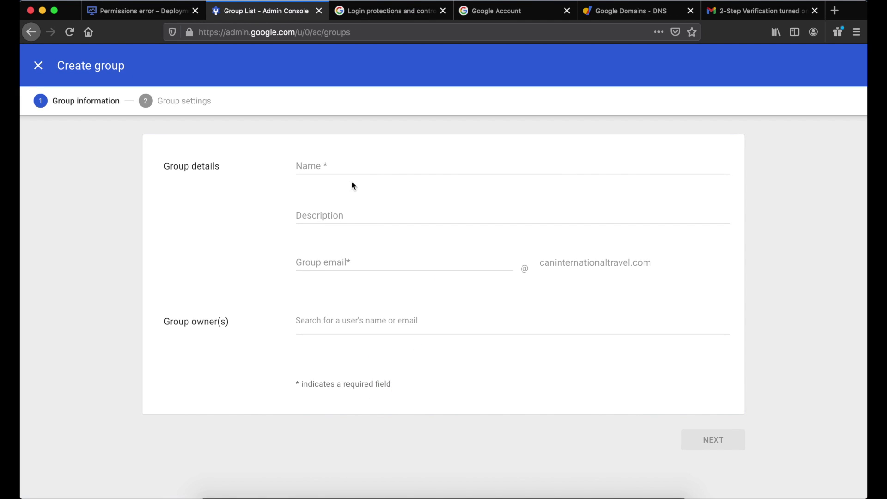
{"action": "left_click", "coordinate": [335, 164]}
{"action": "type", "text": "All Staff"}
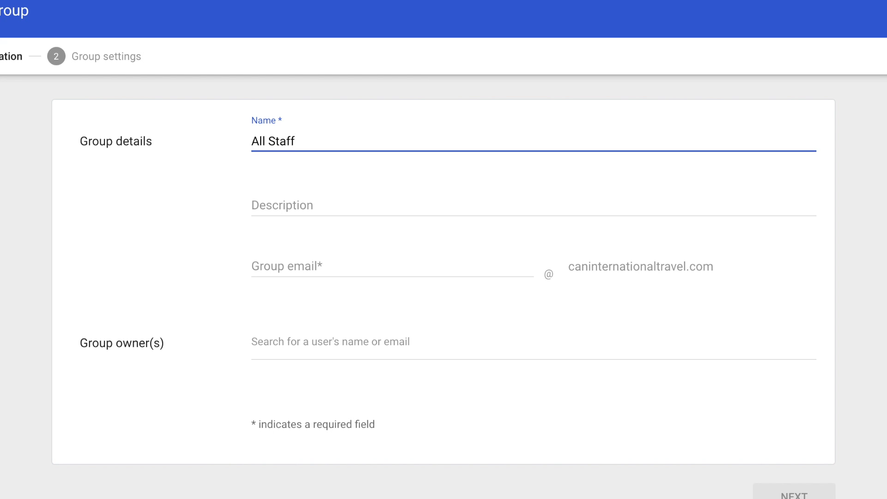
{"action": "key", "text": "Tab"}
{"action": "type", "text": "All Staff"}
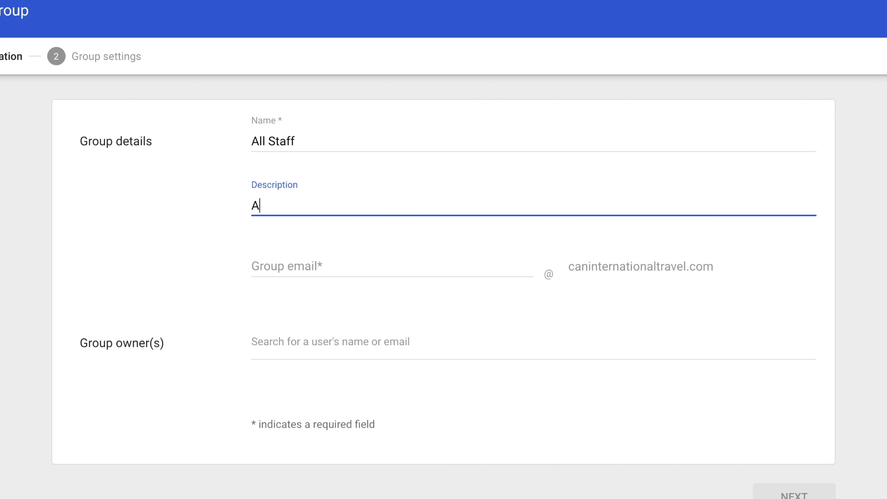
{"action": "key", "text": "Tab"}
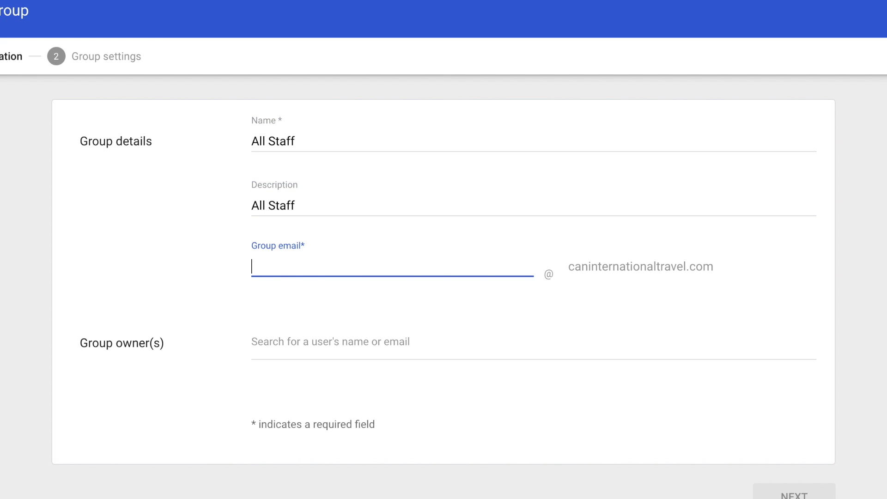
{"action": "type", "text": "everyon"}
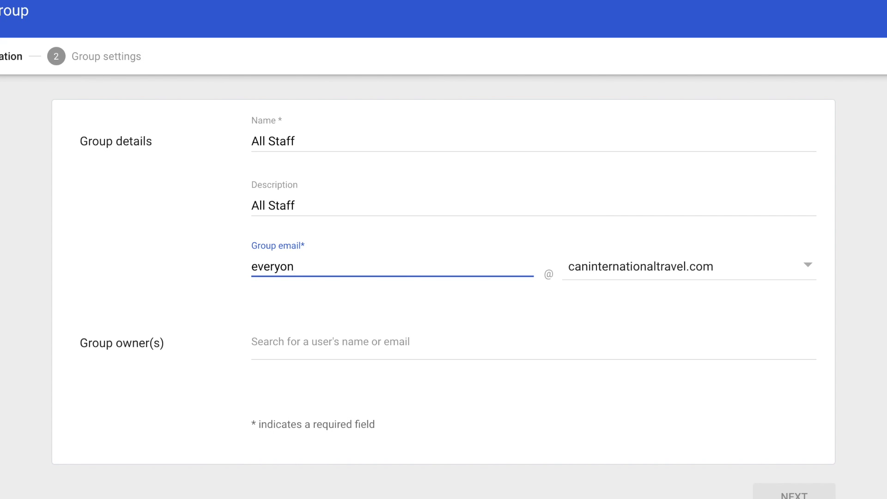
{"action": "type", "text": "e"}
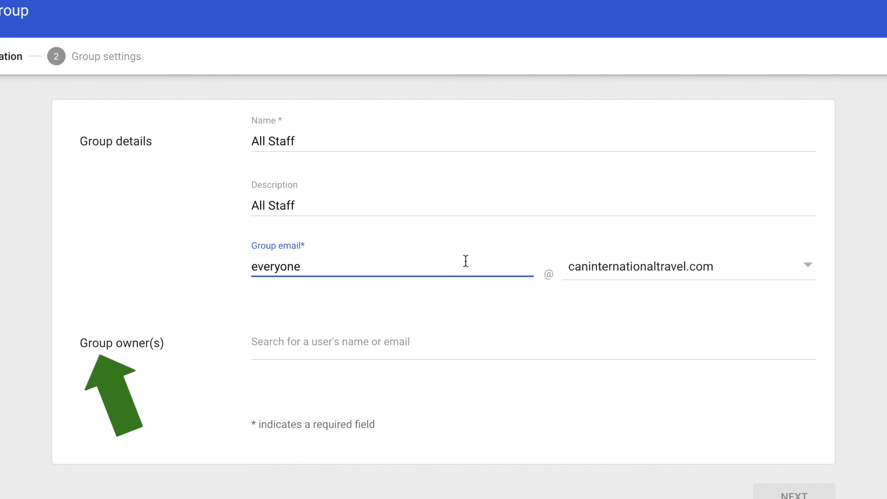
Search for the admin user and assign them as the group owner
{"action": "left_click", "coordinate": [413, 343]}
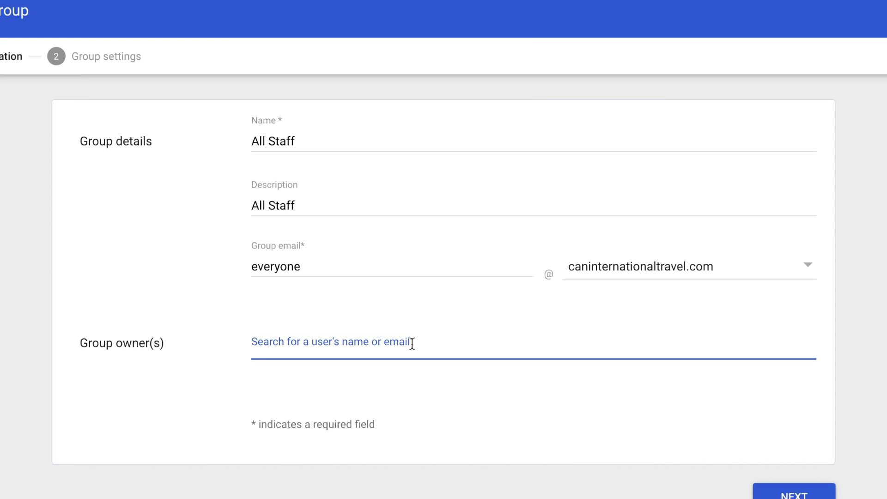
{"action": "type", "text": "jo"}
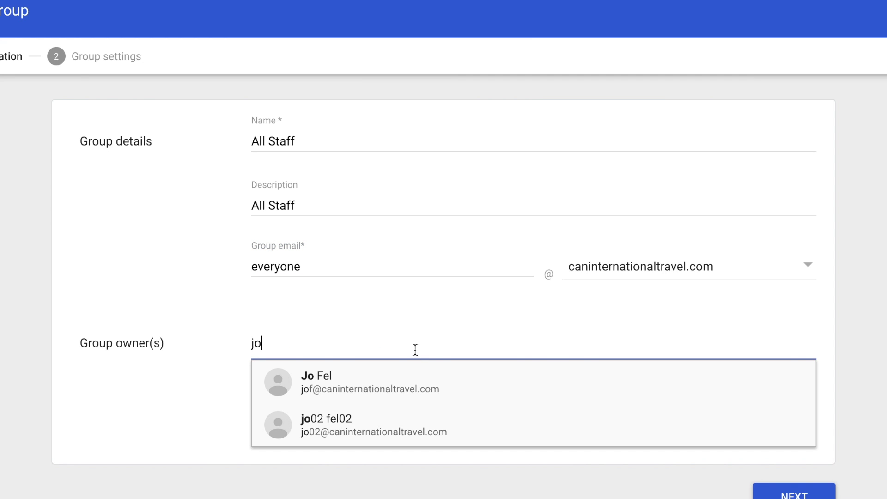
{"action": "left_click", "coordinate": [435, 385]}
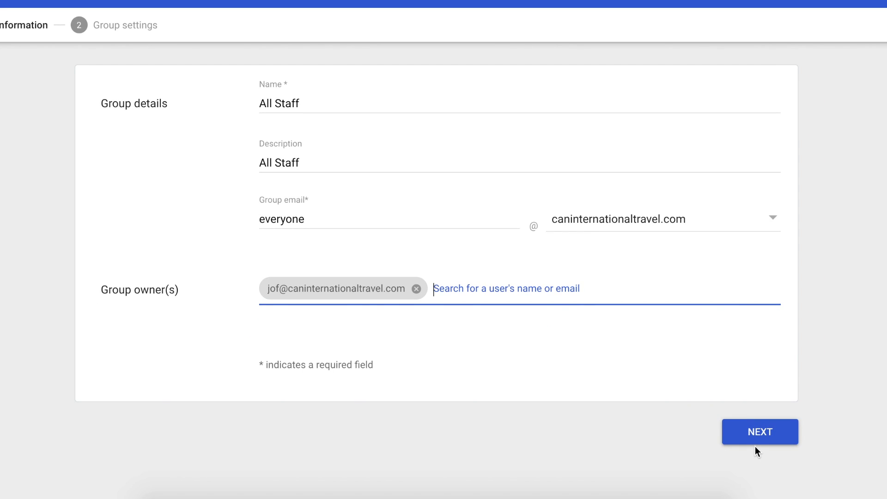
{"action": "left_click", "coordinate": [789, 494]}
Set the group's access type to Restricted and block external people from contacting owners
{"action": "left_click", "coordinate": [756, 445]}
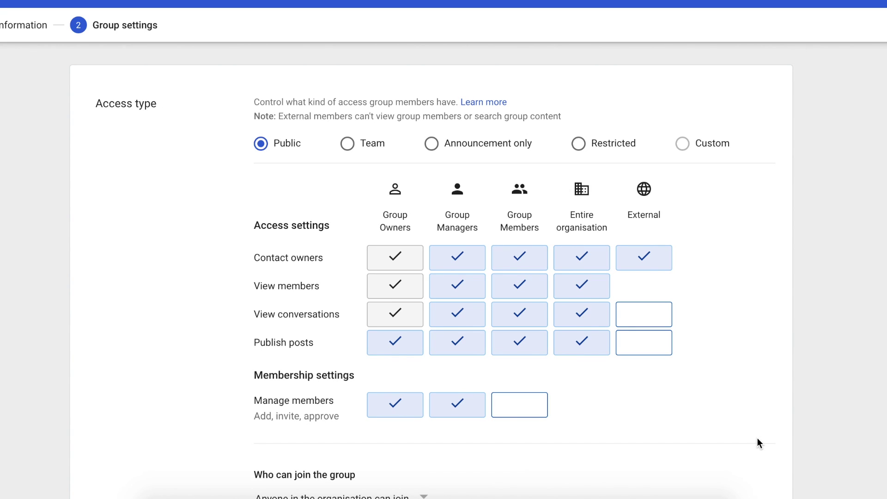
{"action": "scroll", "coordinate": [758, 440], "scroll_direction": "down", "scroll_amount": 1}
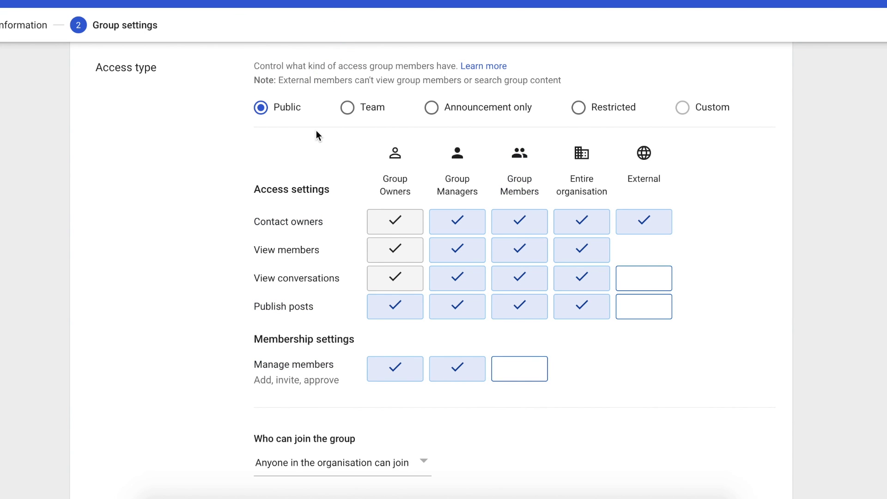
{"action": "left_click", "coordinate": [349, 109]}
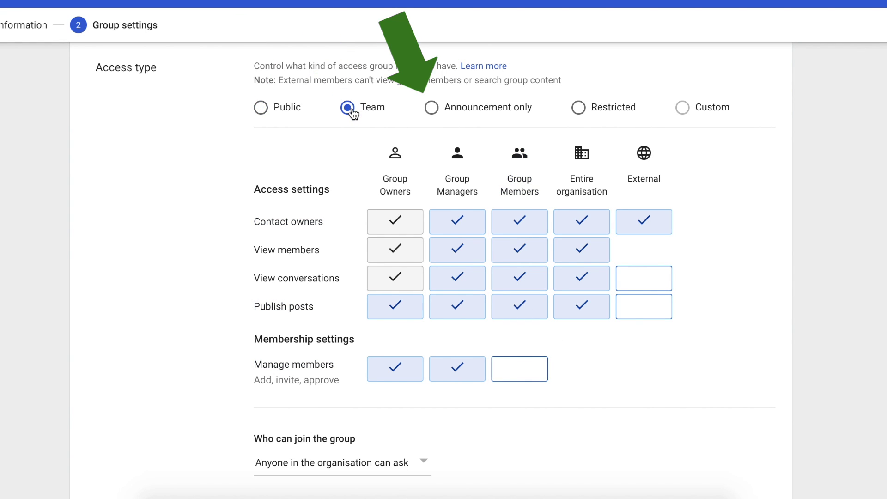
{"action": "left_click", "coordinate": [467, 114]}
{"action": "left_click", "coordinate": [604, 115]}
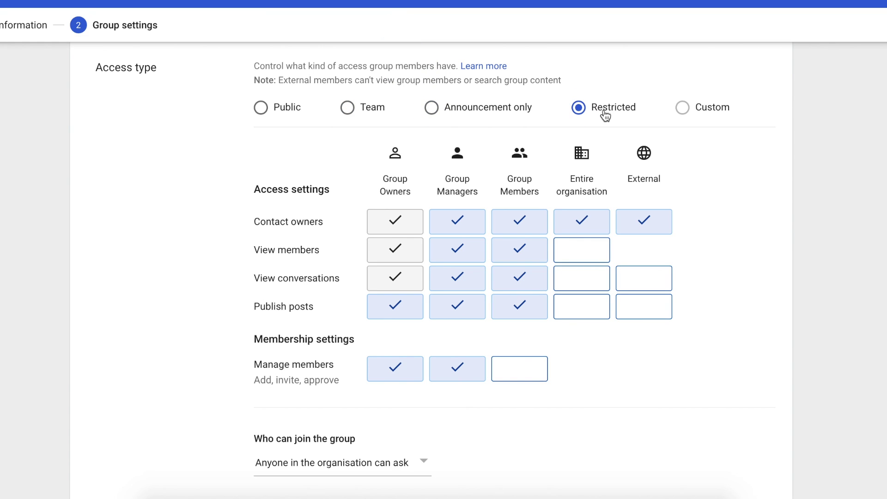
{"action": "left_click", "coordinate": [644, 222]}
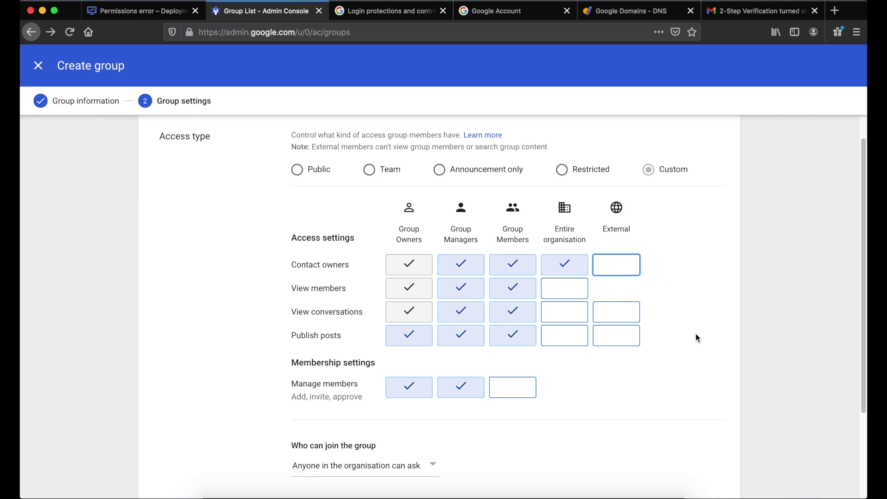
Leave outside members disallowed and create the All Staff group
{"action": "scroll", "coordinate": [698, 338], "scroll_direction": "down", "scroll_amount": 1}
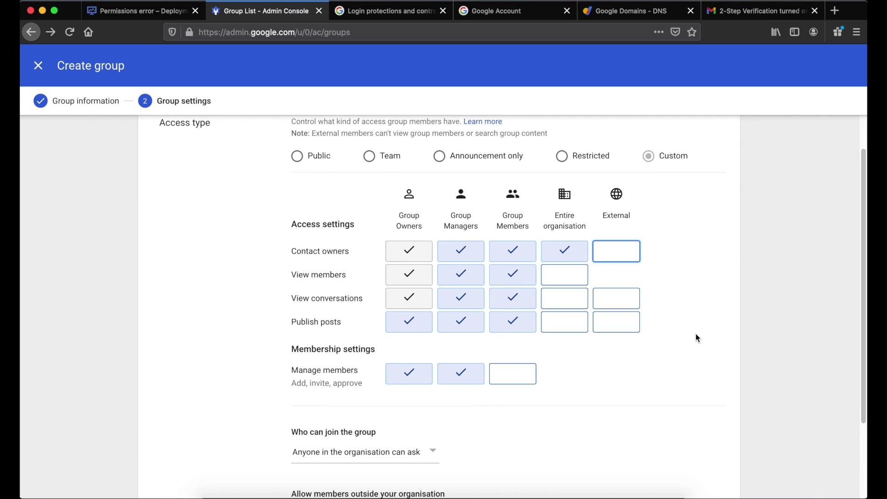
{"action": "scroll", "coordinate": [696, 338], "scroll_direction": "down", "scroll_amount": 5}
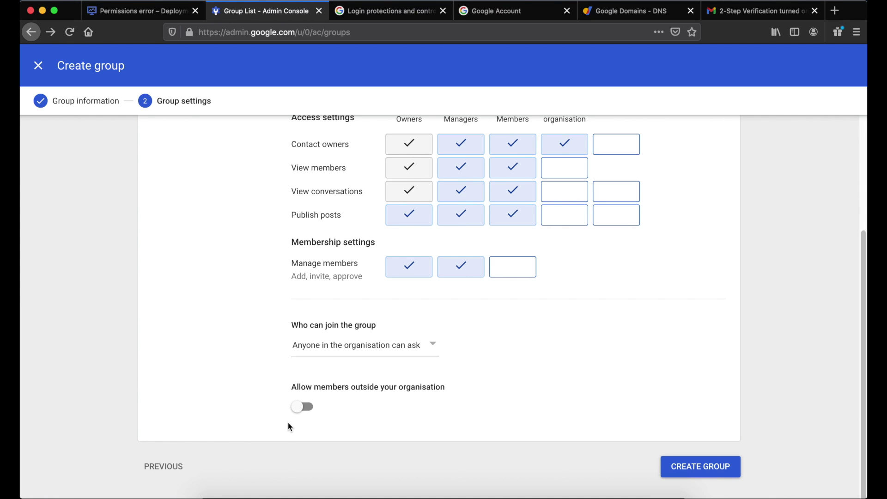
{"action": "left_click", "coordinate": [303, 406]}
{"action": "left_click", "coordinate": [301, 409]}
{"action": "left_click", "coordinate": [703, 468]}
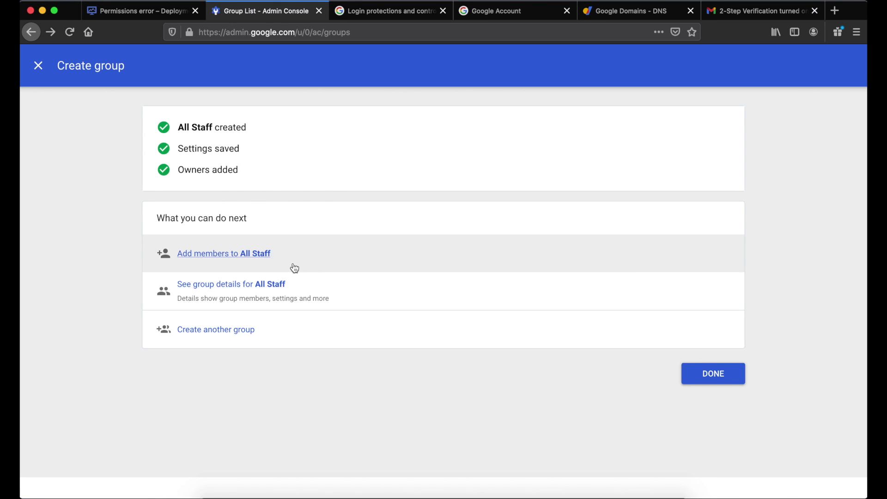
Add the second user to All Staff as a member, refresh, then open Organisational units
{"action": "left_click", "coordinate": [246, 255]}
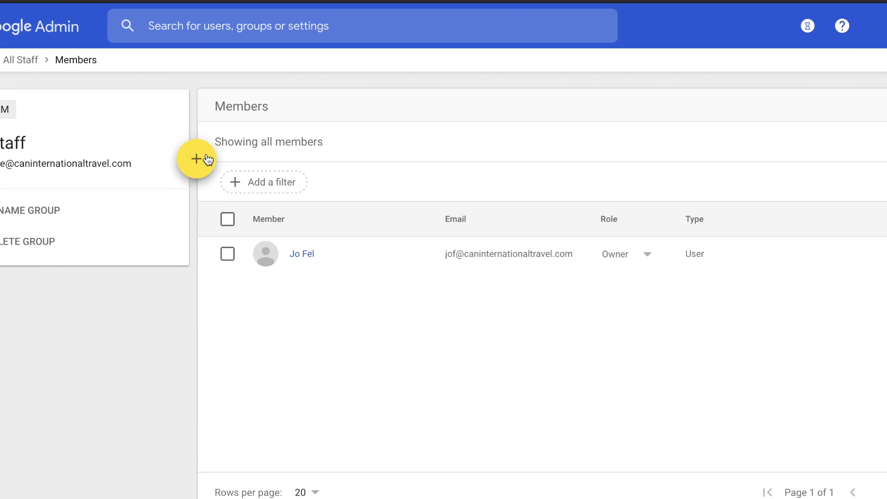
{"action": "mouse_move", "coordinate": [237, 174]}
{"action": "left_click", "coordinate": [200, 158]}
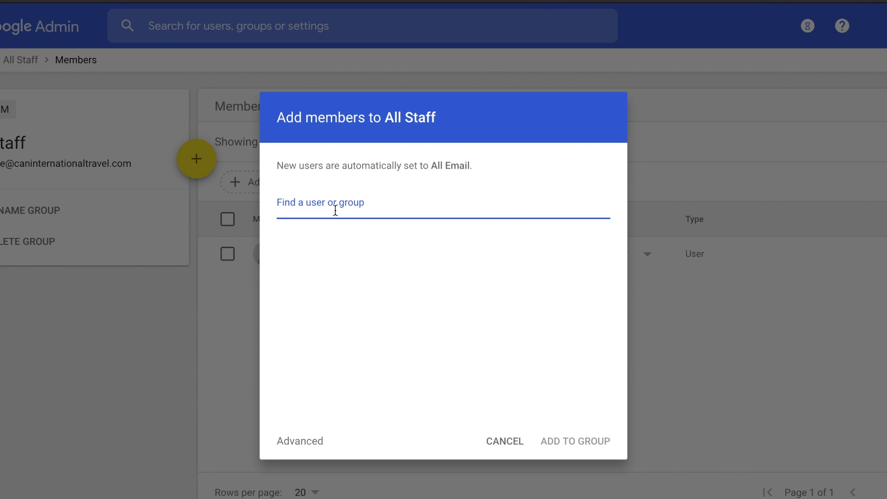
{"action": "type", "text": "jo"}
{"action": "left_click", "coordinate": [342, 273]}
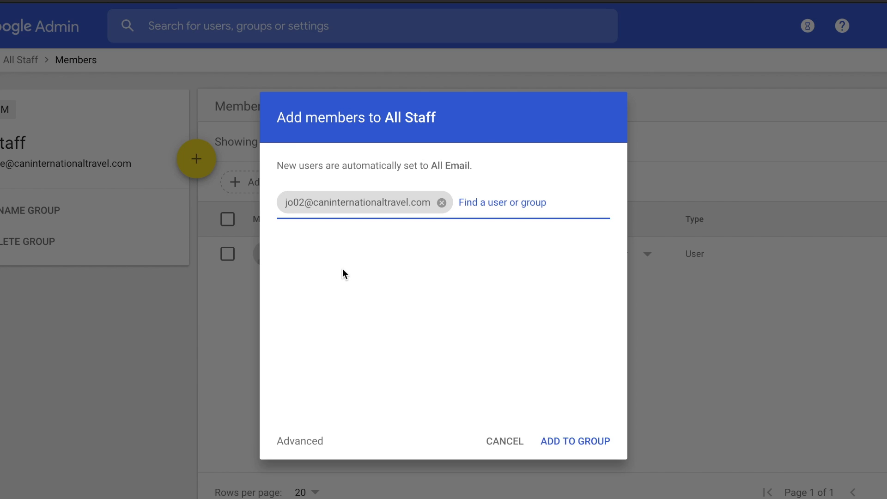
{"action": "left_click", "coordinate": [582, 439]}
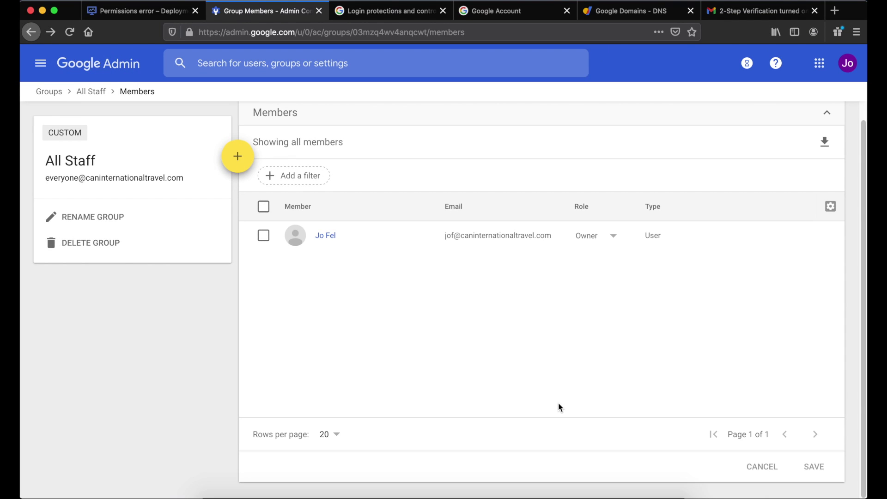
{"action": "left_click", "coordinate": [74, 37]}
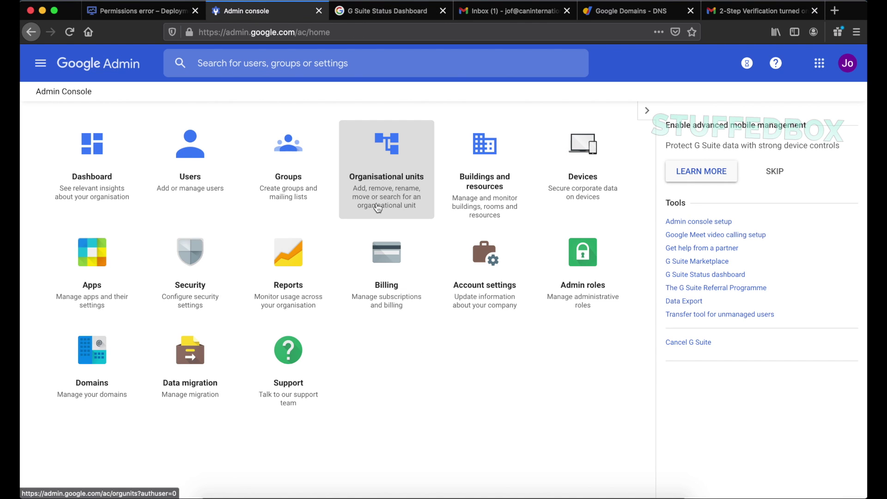
{"action": "left_click", "coordinate": [378, 208]}
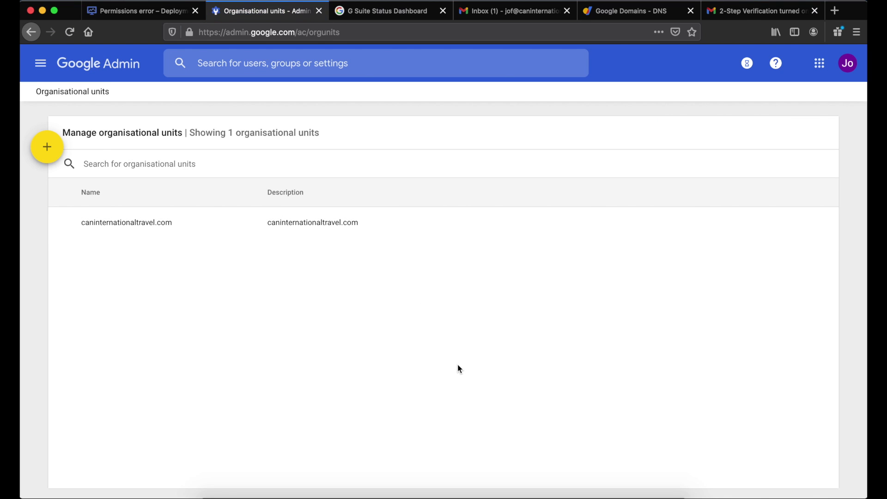
Navigate from the console home through Buildings and resources to the Resource management buildings list
{"action": "left_click", "coordinate": [30, 33]}
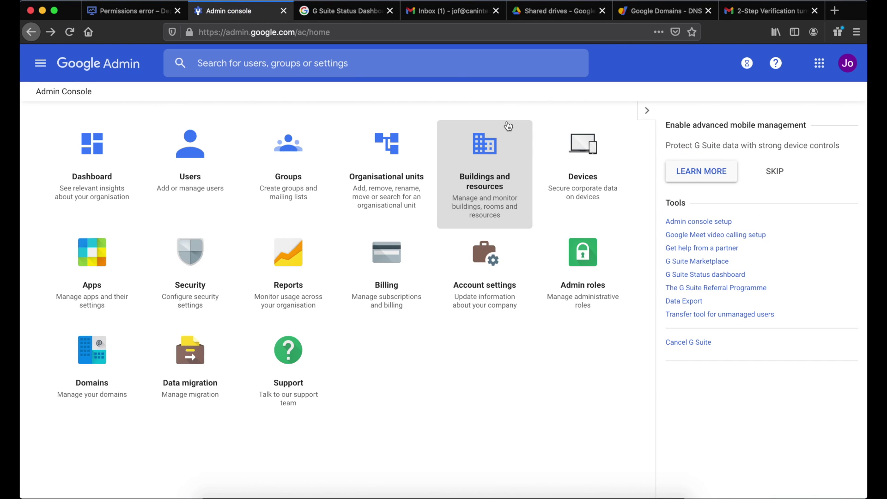
{"action": "left_click", "coordinate": [491, 176]}
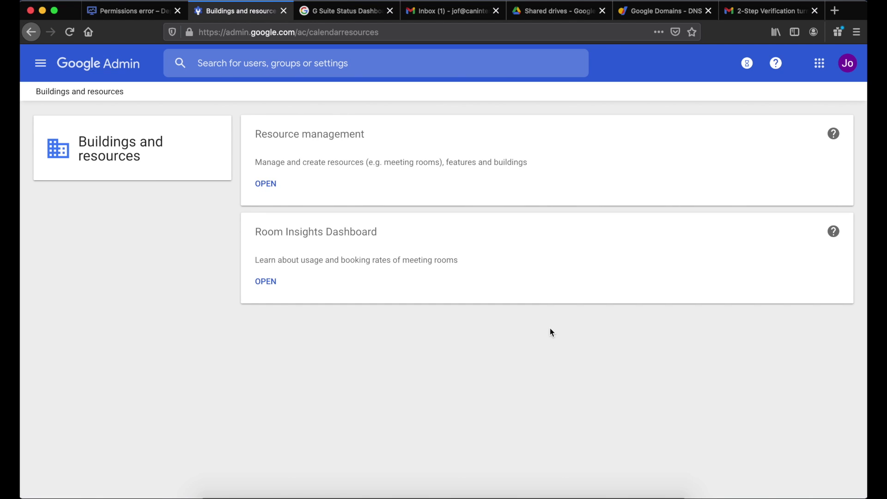
{"action": "left_click", "coordinate": [277, 189]}
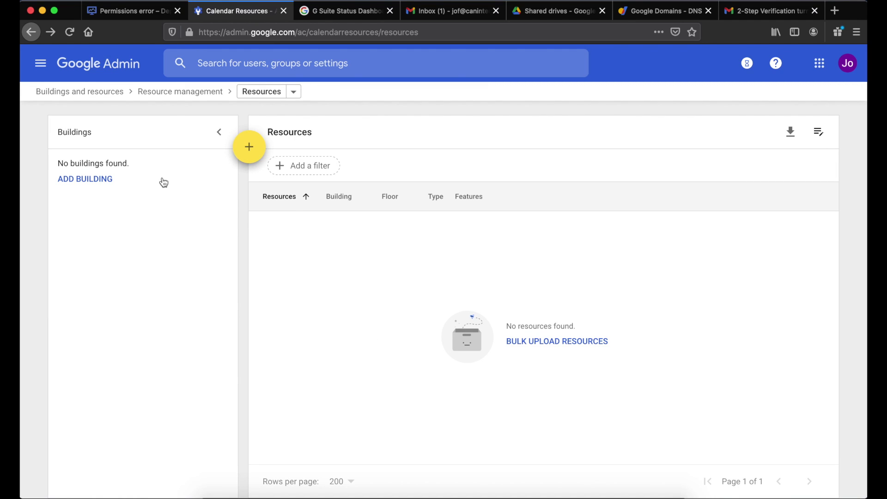
{"action": "left_click", "coordinate": [110, 180]}
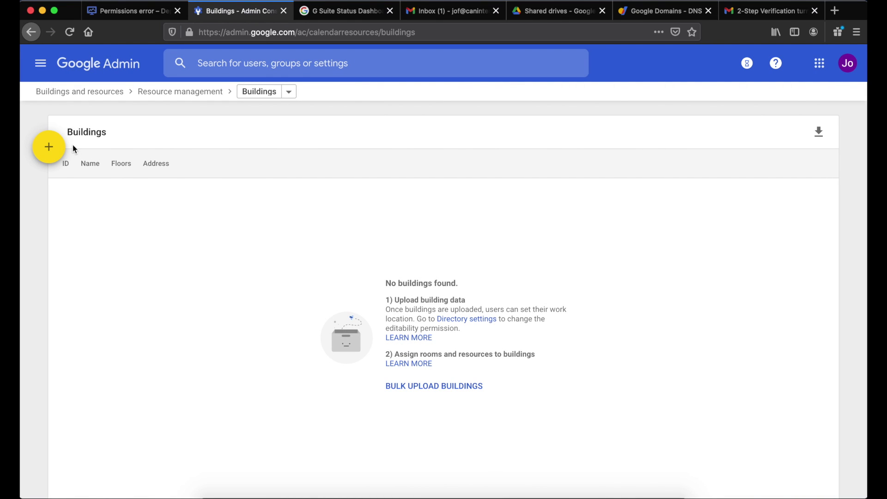
Add the building MyOffice with a single floor, '1st floor'
{"action": "left_click", "coordinate": [47, 146]}
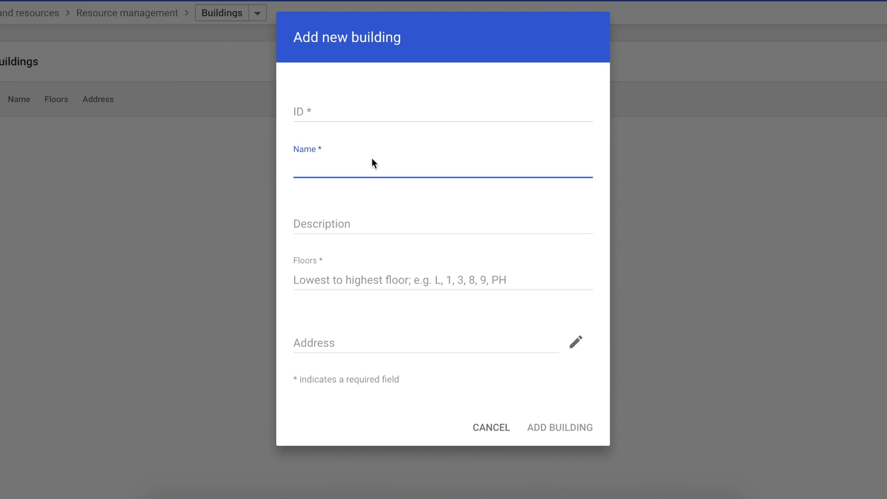
{"action": "type", "text": "MyOffice"}
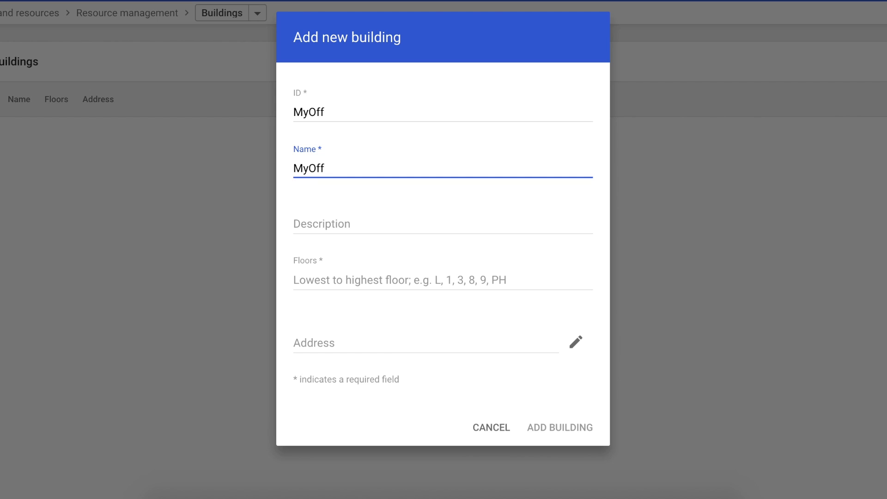
{"action": "left_click", "coordinate": [381, 218]}
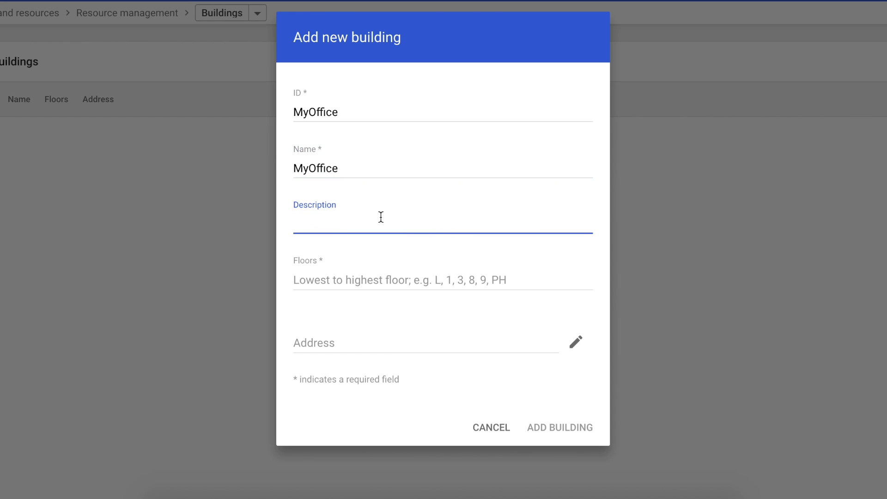
{"action": "left_click", "coordinate": [351, 282]}
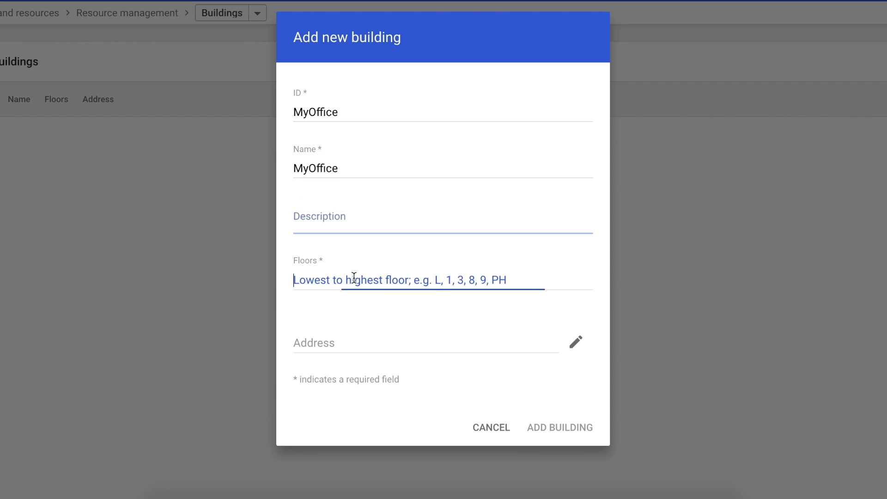
{"action": "type", "text": "Lo"}
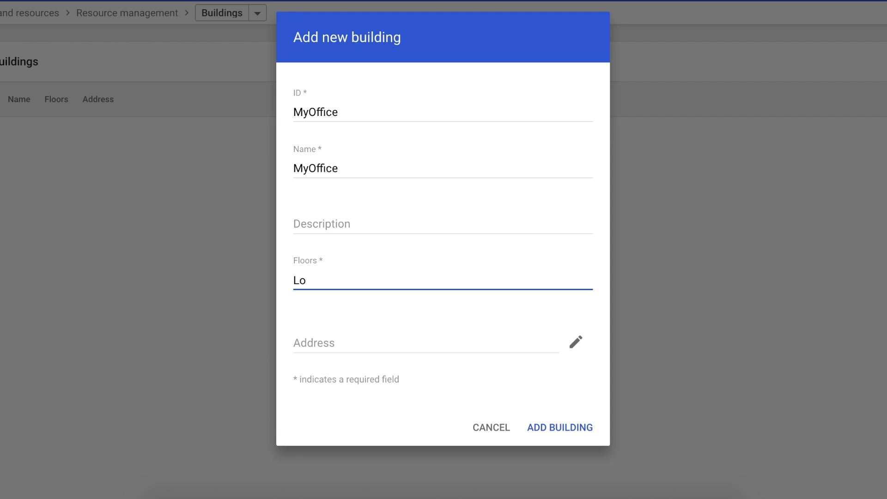
{"action": "key", "text": "BackSpace"}
{"action": "key", "text": "BackSpace"}
{"action": "type", "text": "1s"}
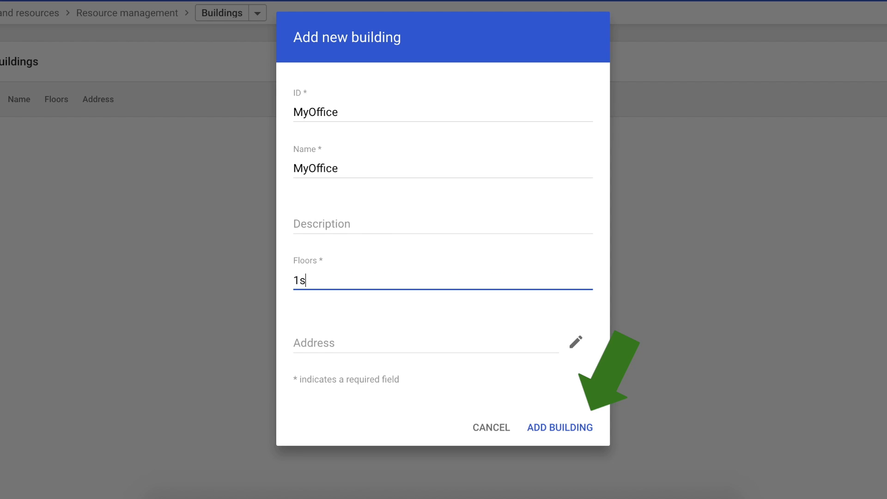
{"action": "type", "text": "t floor"}
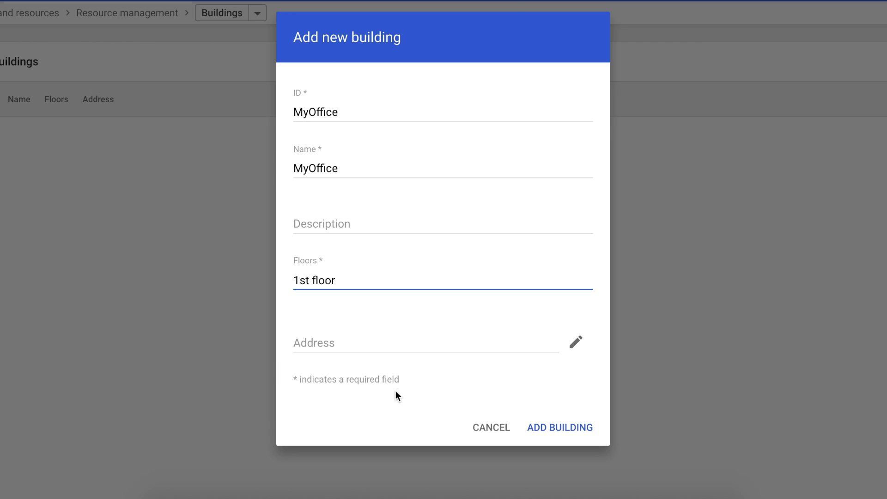
{"action": "left_click", "coordinate": [561, 428]}
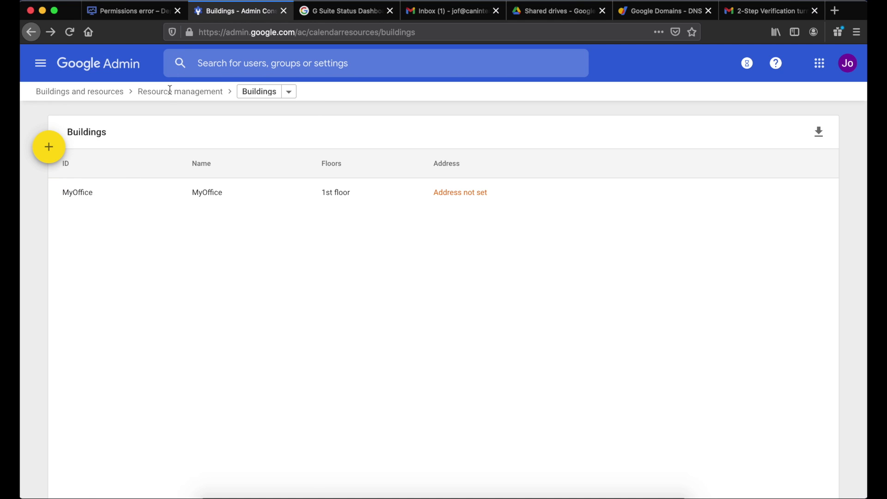
Add a Meeting space resource named Monopoly with capacity 10
{"action": "left_click", "coordinate": [33, 32]}
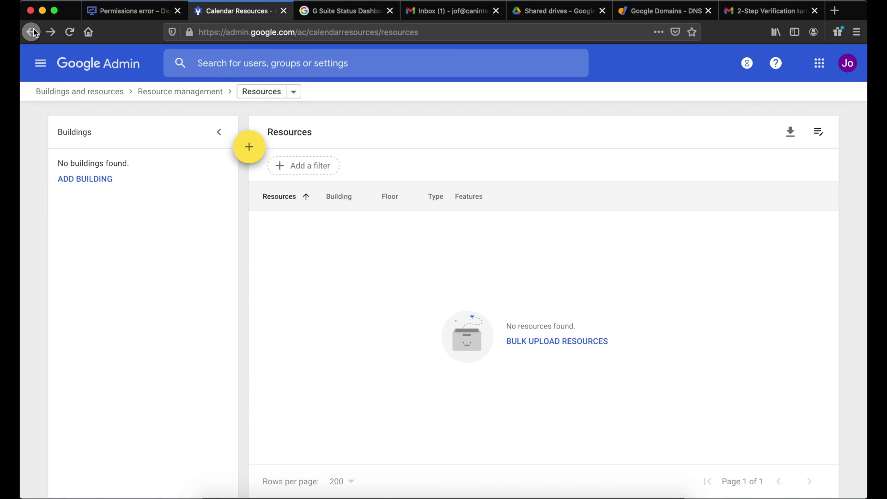
{"action": "left_click", "coordinate": [248, 148]}
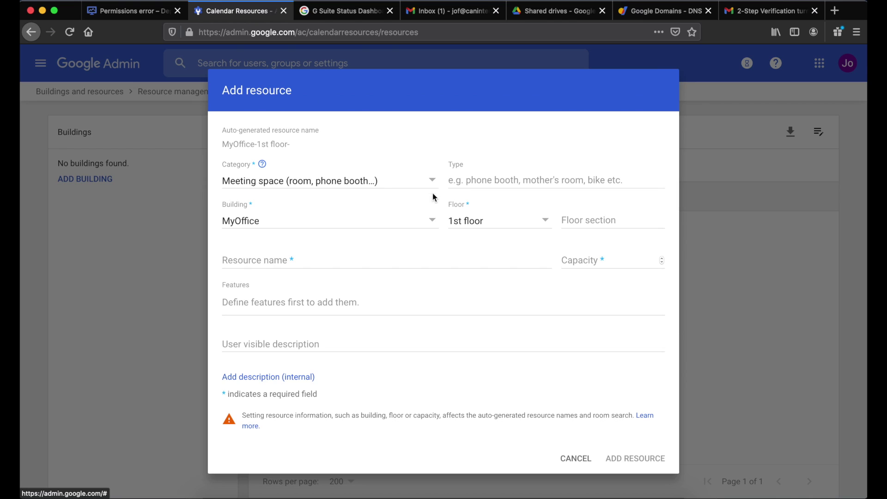
{"action": "left_click", "coordinate": [376, 186]}
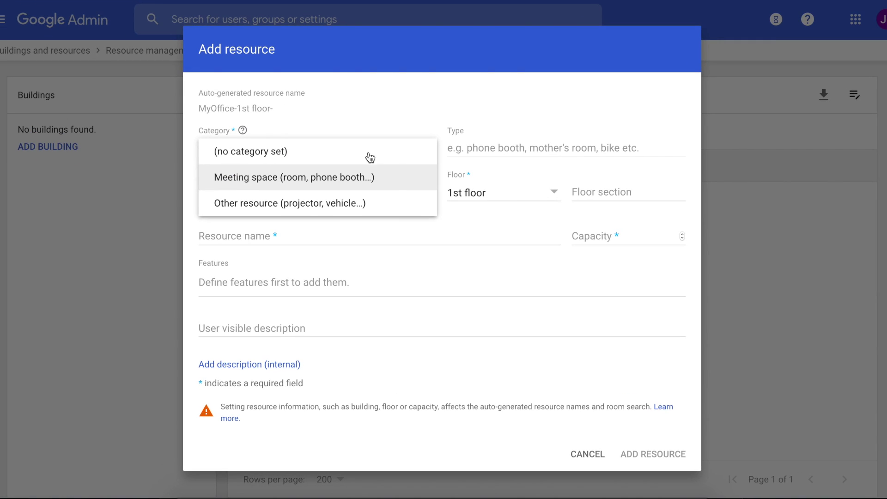
{"action": "left_click", "coordinate": [399, 209]}
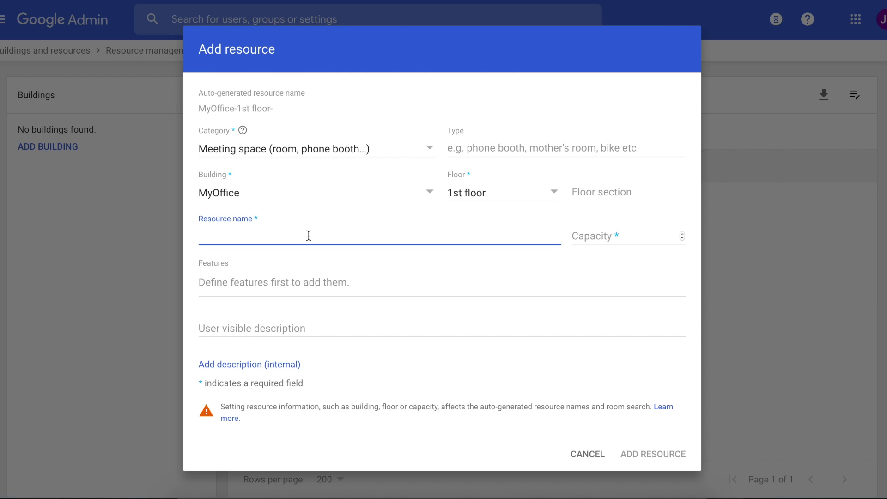
{"action": "type", "text": "mon"}
{"action": "key", "text": "ctrl+a"}
{"action": "type", "text": "Monopo"}
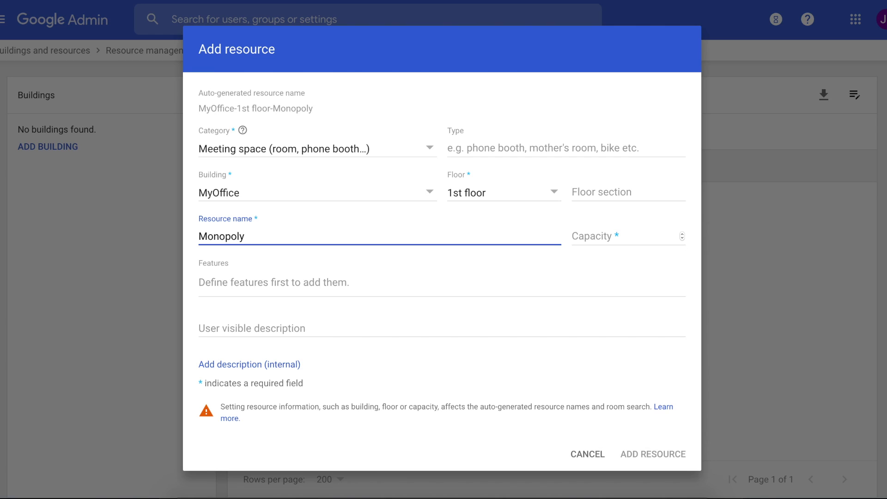
{"action": "left_click", "coordinate": [599, 230]}
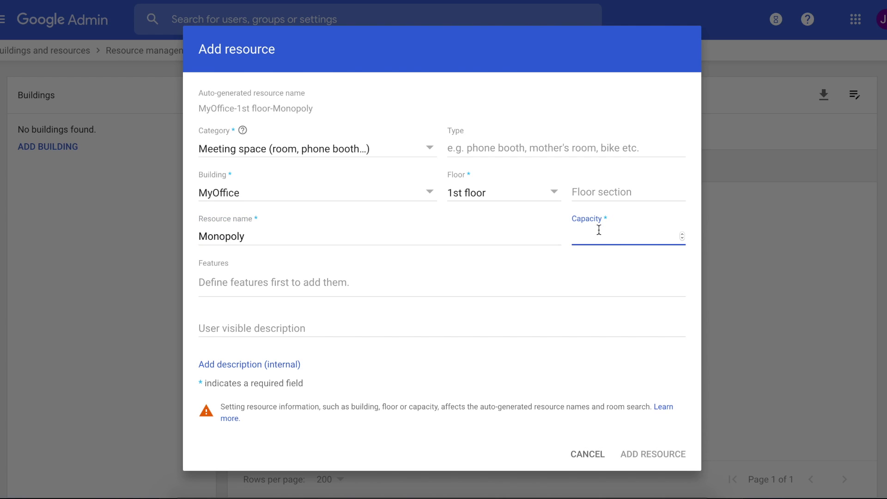
{"action": "type", "text": "10"}
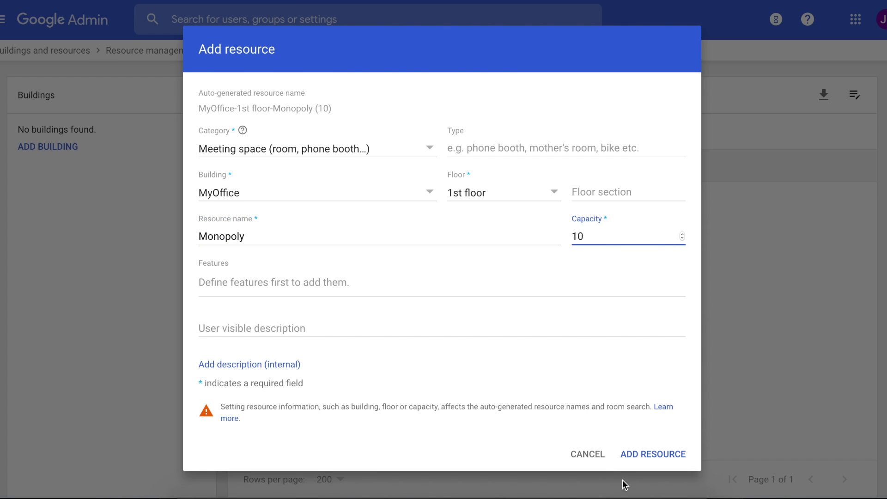
{"action": "left_click", "coordinate": [655, 455]}
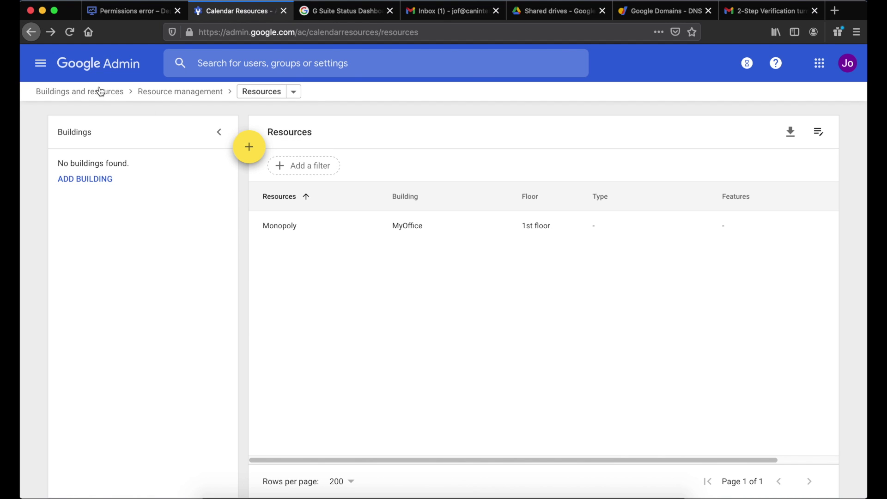
{"action": "left_click", "coordinate": [51, 73]}
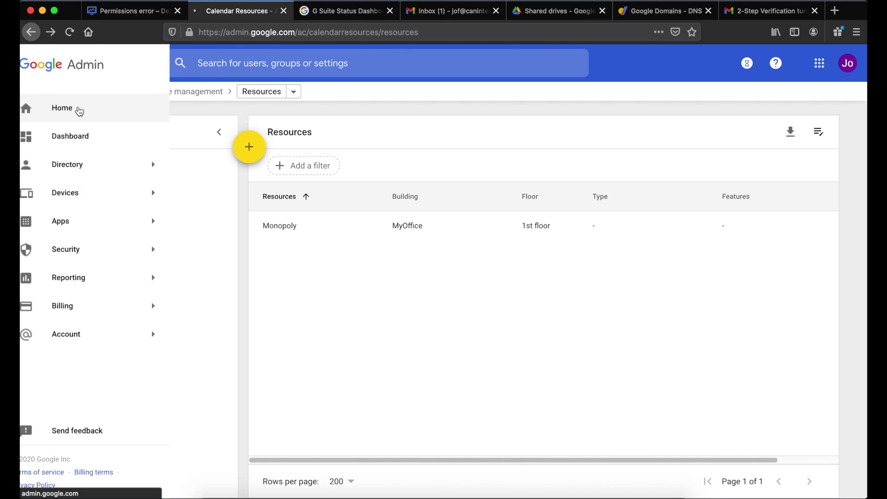
{"action": "left_click", "coordinate": [77, 111]}
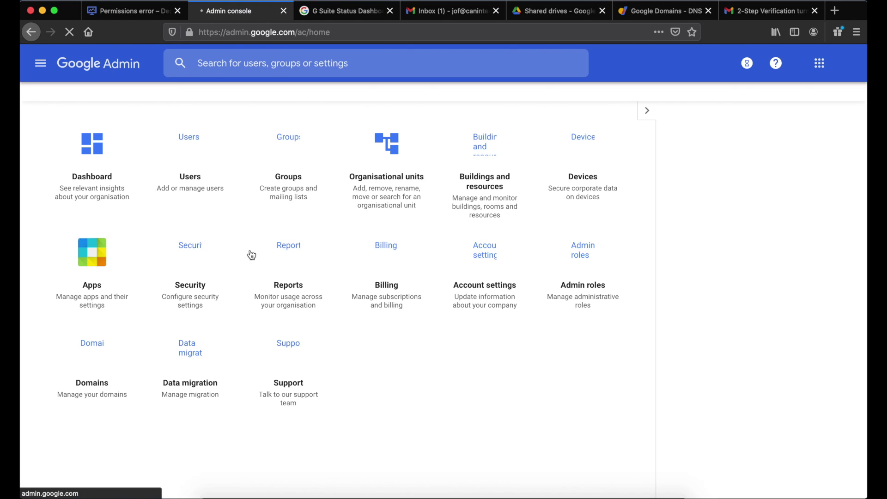
{"action": "left_click", "coordinate": [562, 180]}
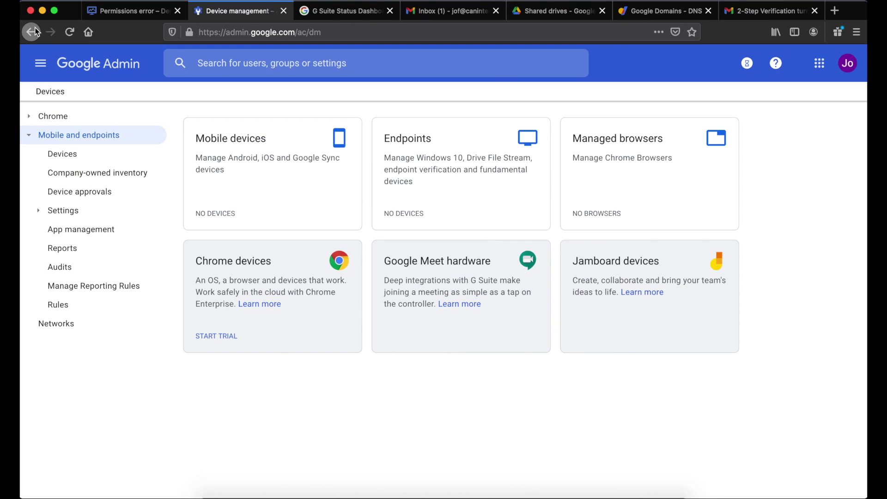
{"action": "left_click", "coordinate": [92, 28]}
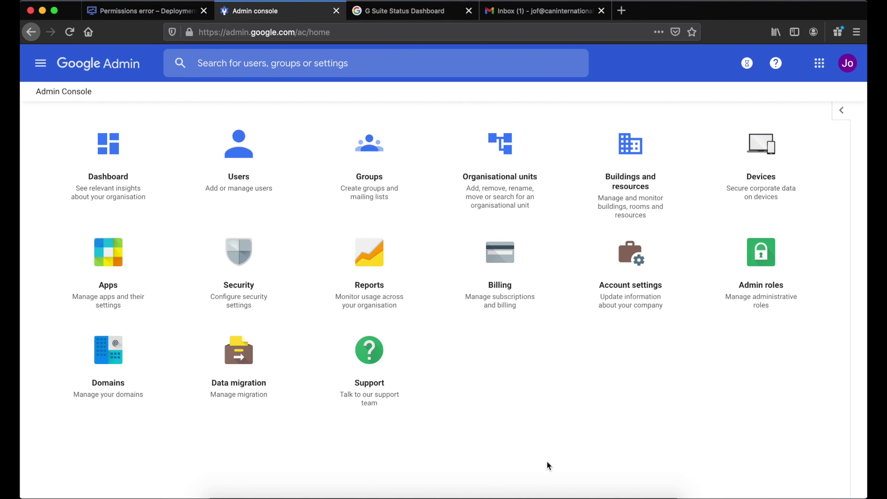
{"action": "left_click", "coordinate": [126, 293]}
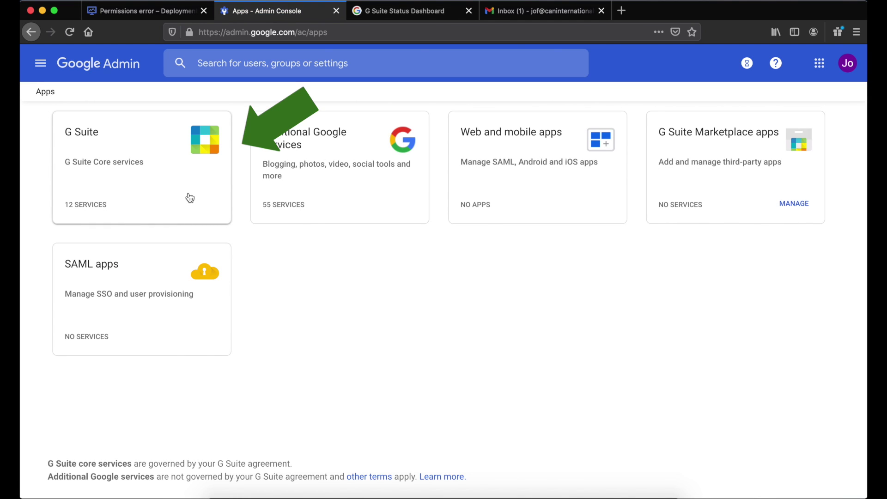
{"action": "left_click", "coordinate": [190, 196]}
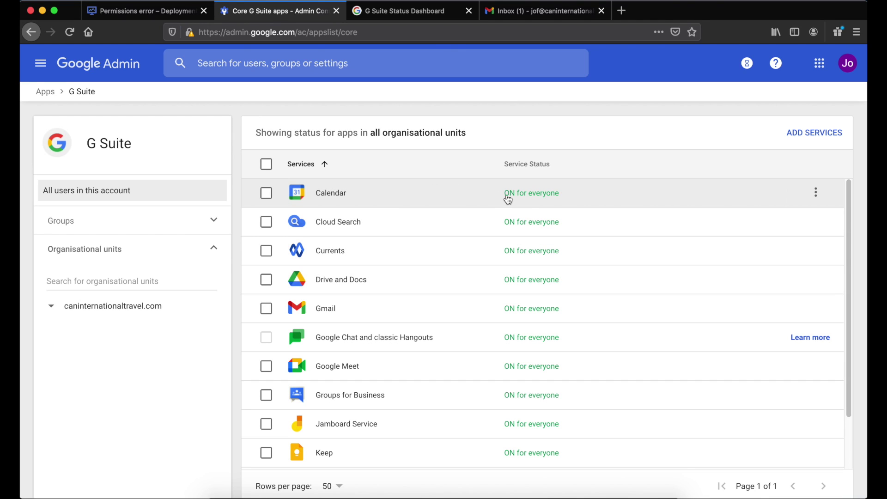
{"action": "left_click", "coordinate": [814, 193]}
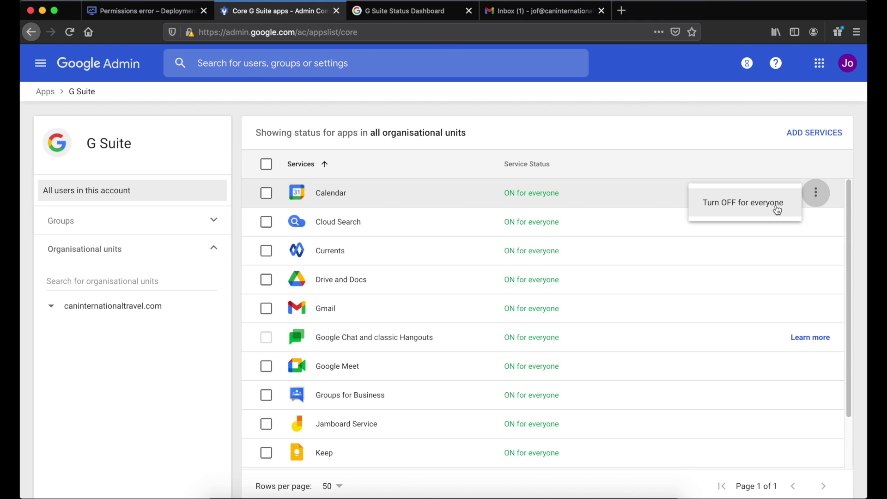
{"action": "left_click", "coordinate": [648, 194]}
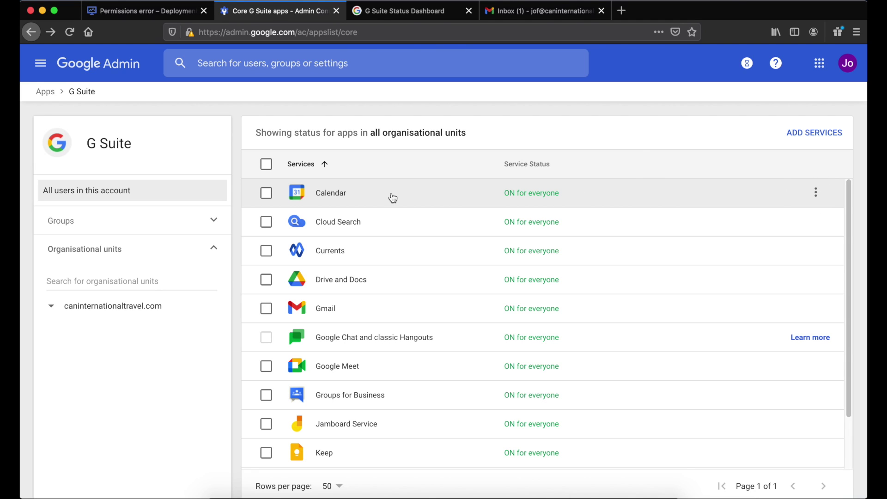
{"action": "left_click", "coordinate": [338, 194]}
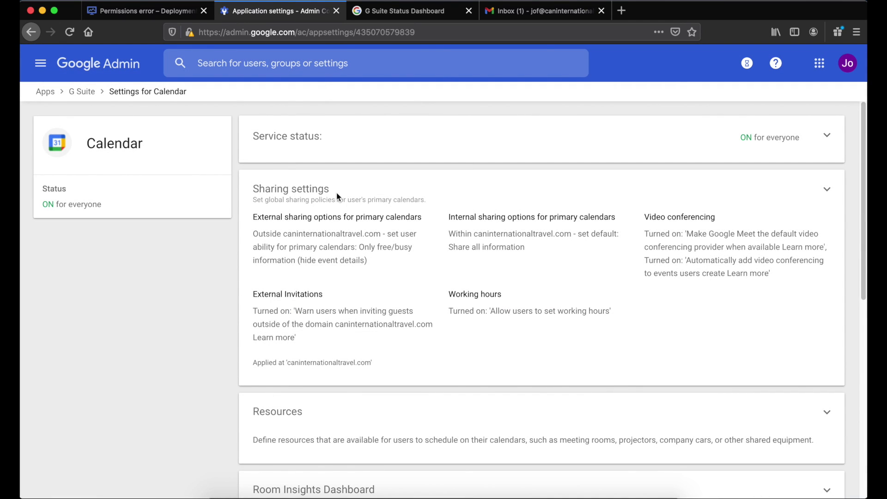
{"action": "scroll", "coordinate": [337, 195], "scroll_direction": "down", "scroll_amount": 1}
{"action": "scroll", "coordinate": [342, 191], "scroll_direction": "down", "scroll_amount": 3}
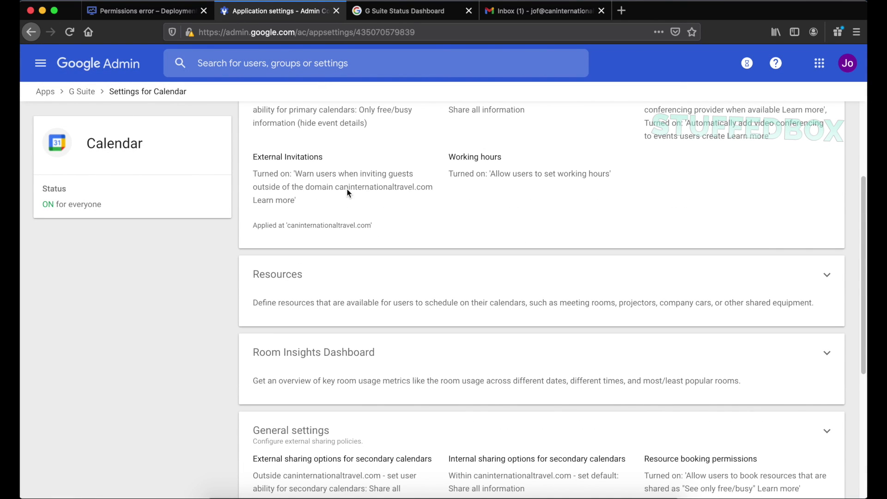
{"action": "scroll", "coordinate": [407, 308], "scroll_direction": "down", "scroll_amount": 5}
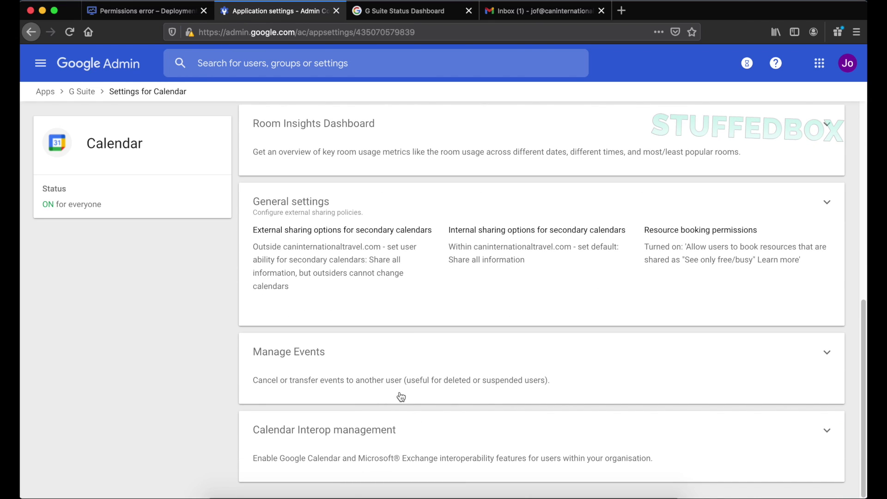
{"action": "key", "text": "super+Left"}
{"action": "key", "text": "super+Left"}
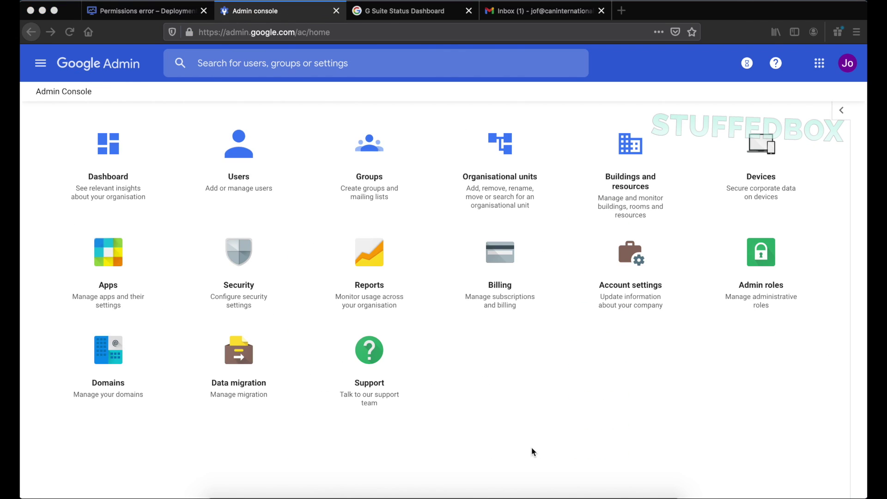
In Security's 2-Step Verification settings, set enforcement to On
{"action": "left_click", "coordinate": [239, 268]}
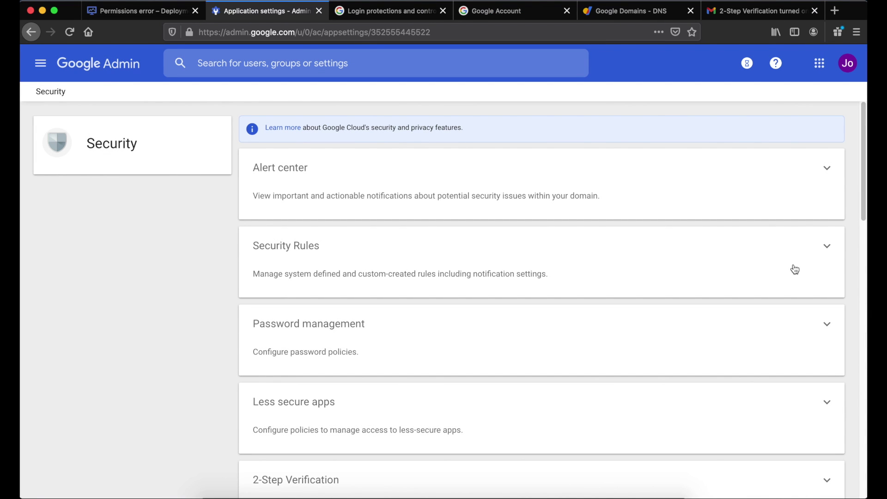
{"action": "scroll", "coordinate": [793, 268], "scroll_direction": "down", "scroll_amount": 2}
{"action": "scroll", "coordinate": [795, 269], "scroll_direction": "down", "scroll_amount": 5}
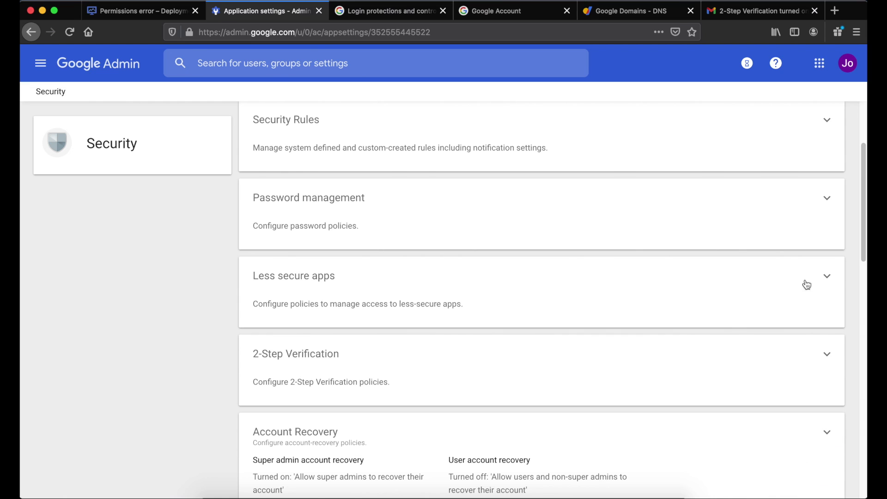
{"action": "left_click", "coordinate": [828, 314]}
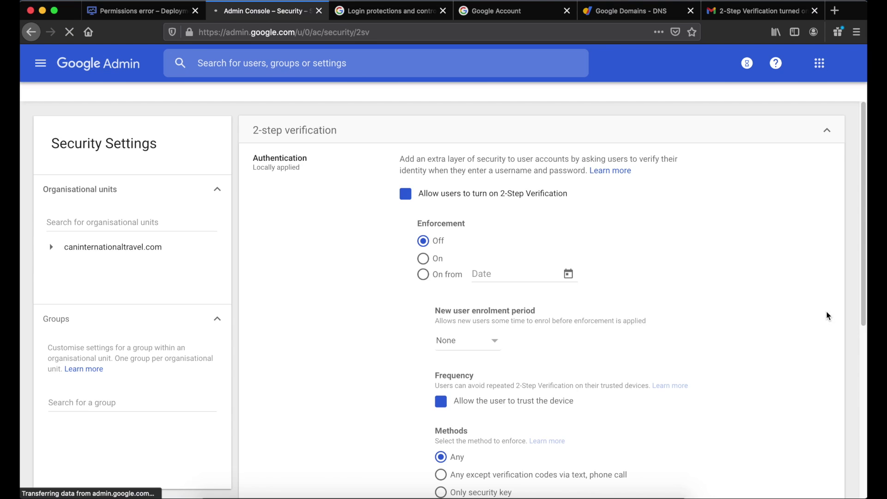
{"action": "scroll", "coordinate": [827, 315], "scroll_direction": "down", "scroll_amount": 1}
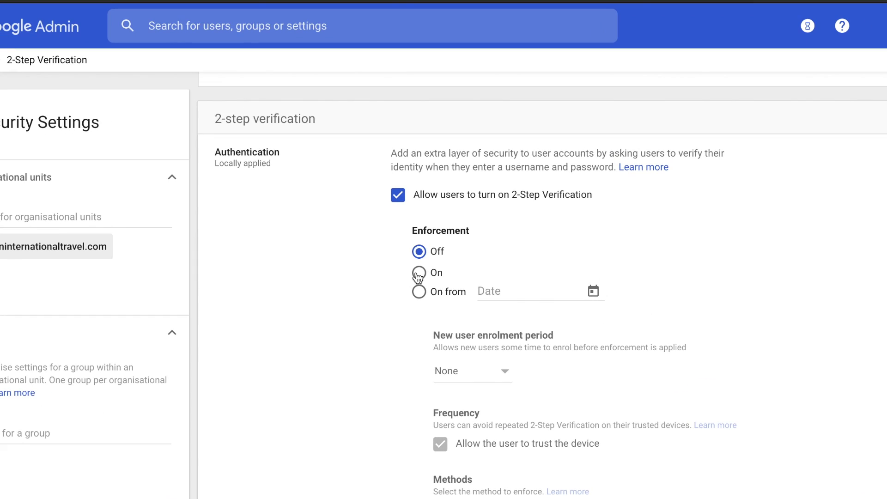
{"action": "left_click", "coordinate": [423, 269]}
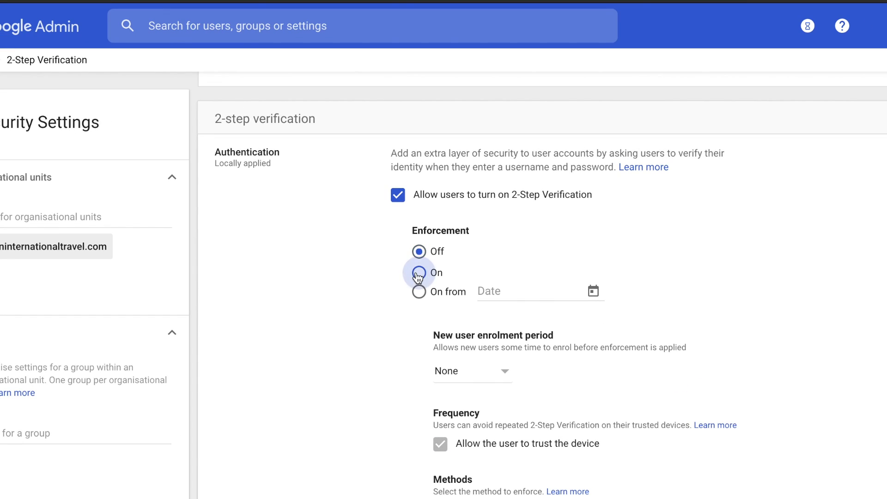
Keep the new-user enrolment period at None and save the 2-Step Verification settings
{"action": "scroll", "coordinate": [545, 364], "scroll_direction": "down", "scroll_amount": 1}
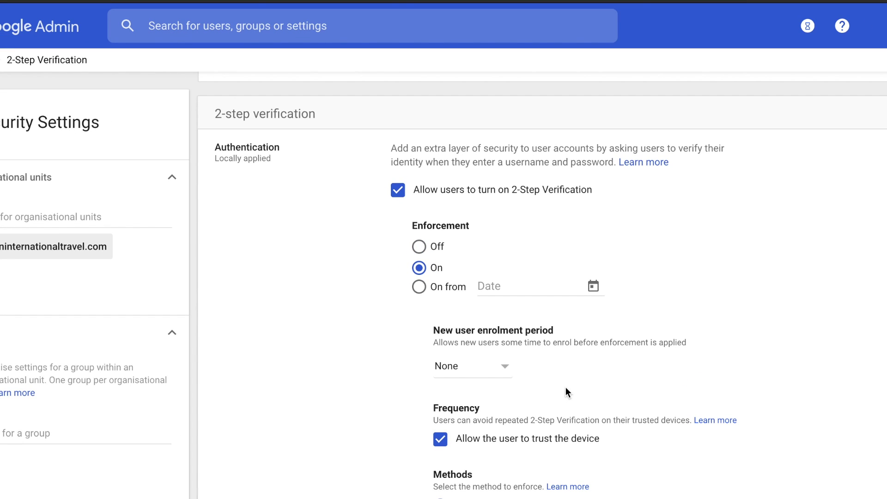
{"action": "scroll", "coordinate": [453, 296], "scroll_direction": "down", "scroll_amount": 1}
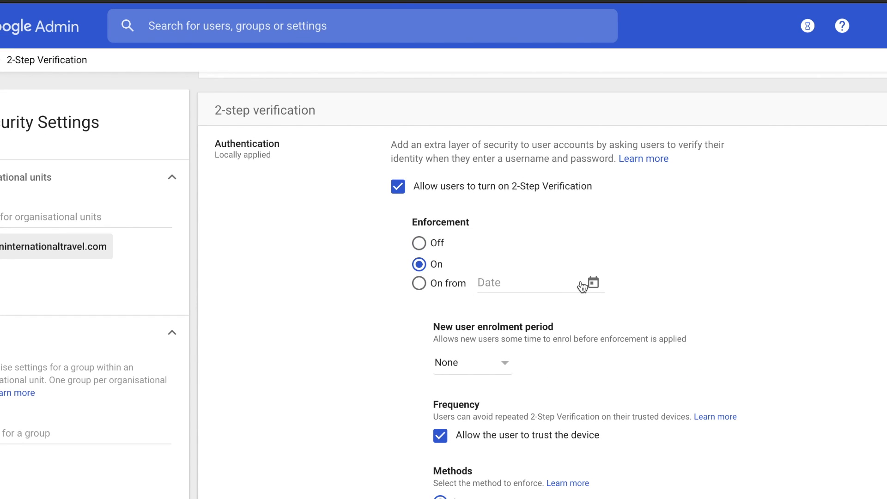
{"action": "scroll", "coordinate": [582, 286], "scroll_direction": "down", "scroll_amount": 1}
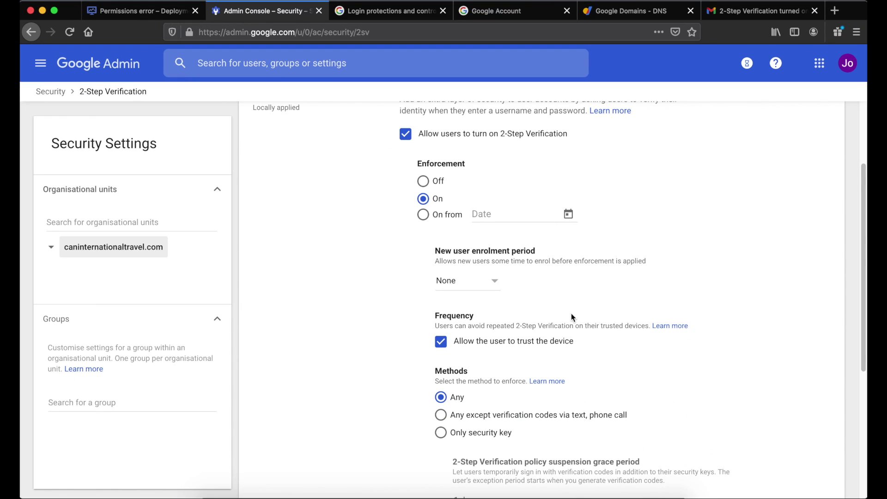
{"action": "left_click", "coordinate": [467, 277]}
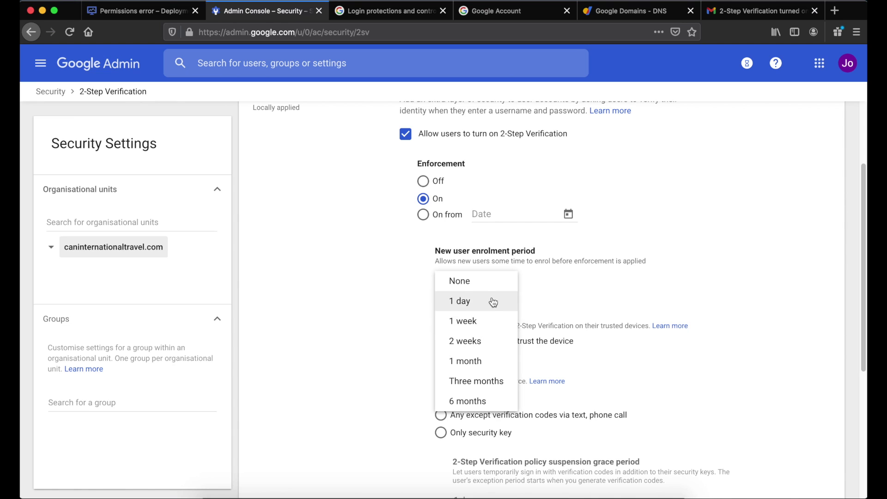
{"action": "left_click", "coordinate": [553, 294]}
{"action": "scroll", "coordinate": [555, 296], "scroll_direction": "down", "scroll_amount": 3}
{"action": "scroll", "coordinate": [553, 294], "scroll_direction": "down", "scroll_amount": 6}
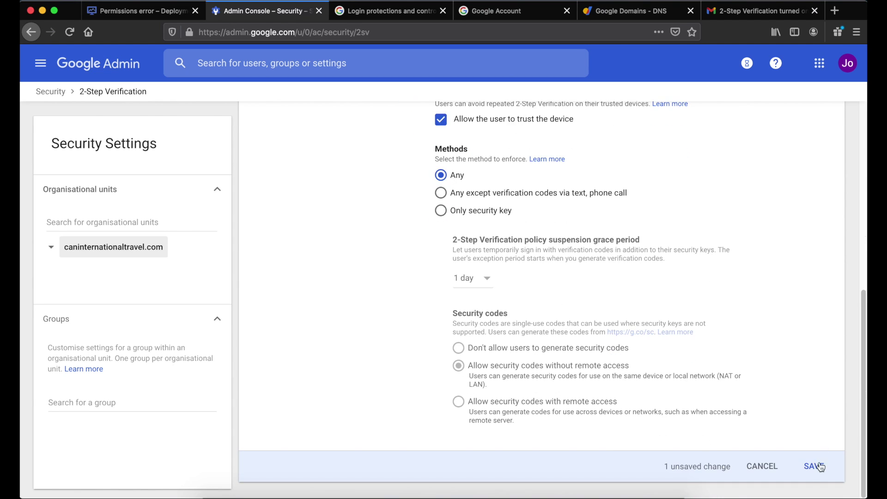
{"action": "left_click", "coordinate": [819, 466]}
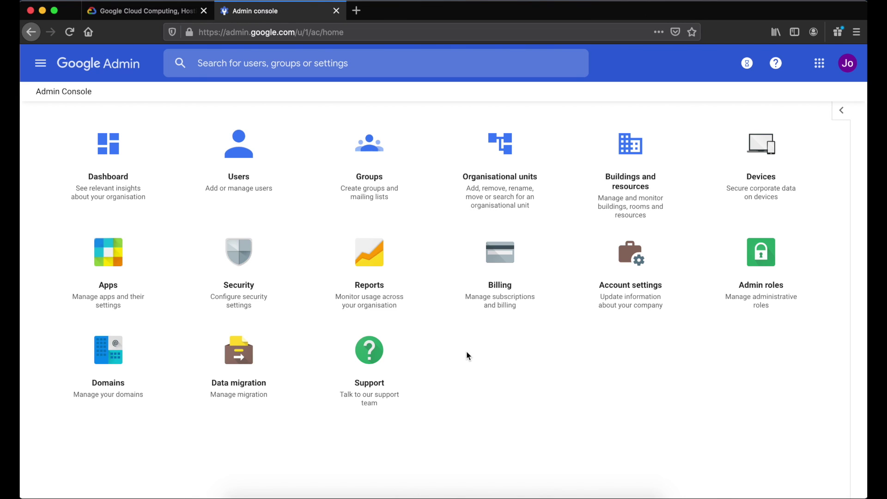
{"action": "left_click", "coordinate": [375, 256]}
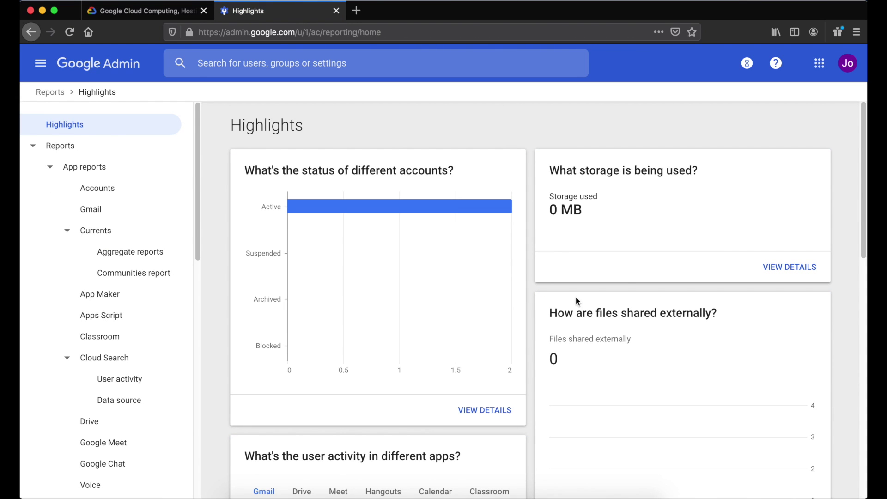
{"action": "scroll", "coordinate": [577, 301], "scroll_direction": "down", "scroll_amount": 2}
{"action": "scroll", "coordinate": [576, 301], "scroll_direction": "down", "scroll_amount": 6}
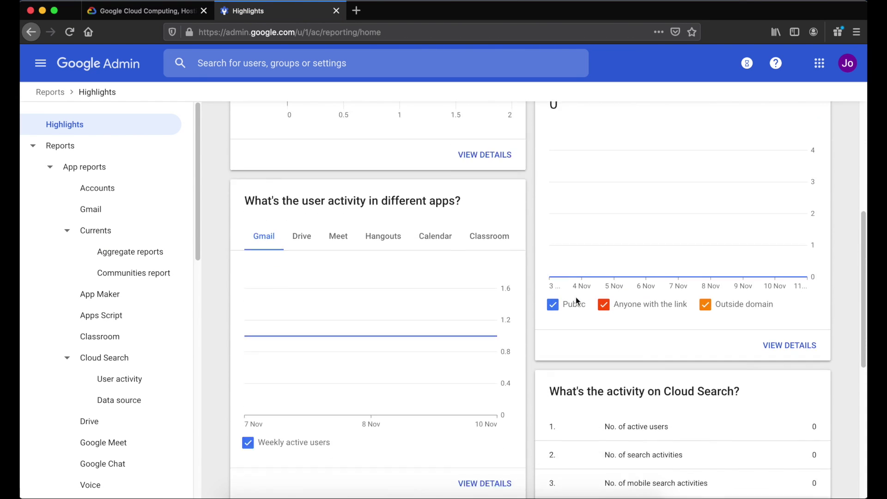
{"action": "scroll", "coordinate": [577, 301], "scroll_direction": "up", "scroll_amount": 8}
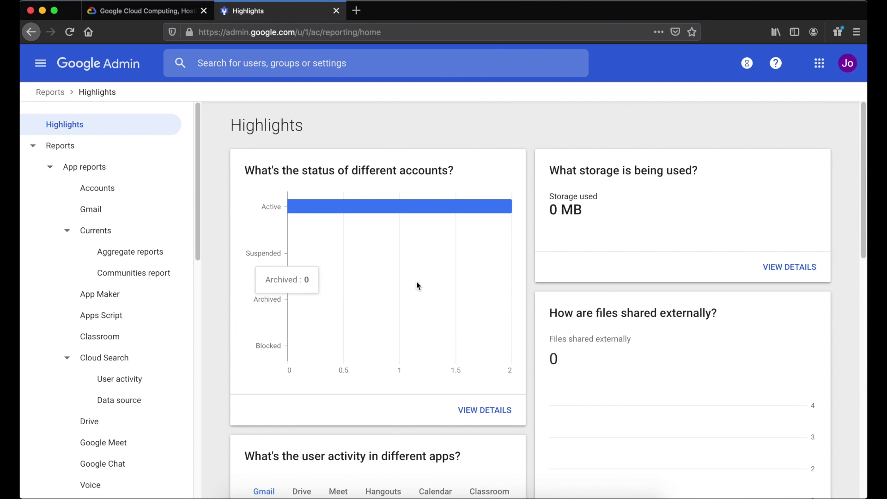
{"action": "mouse_move", "coordinate": [348, 233]}
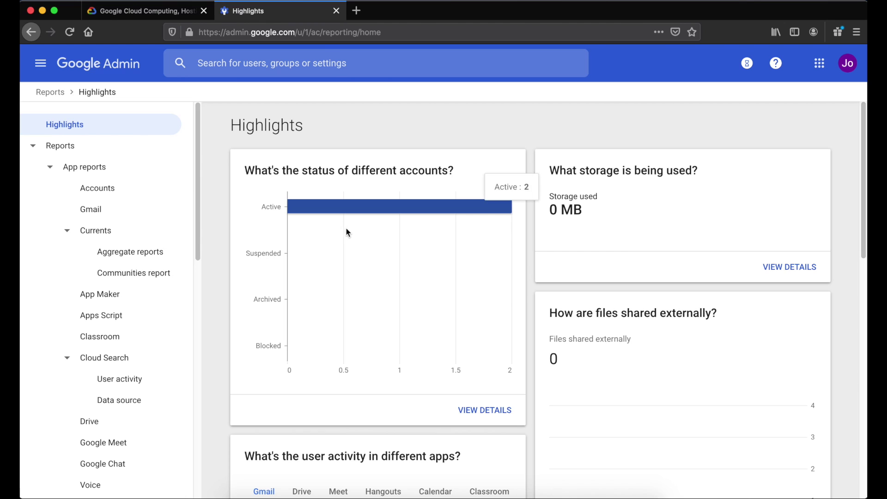
{"action": "left_click", "coordinate": [124, 192]}
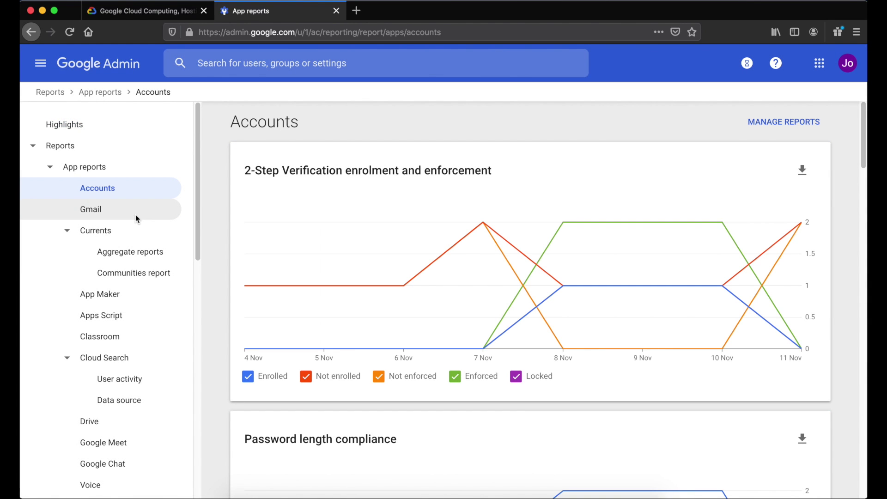
{"action": "left_click", "coordinate": [138, 217]}
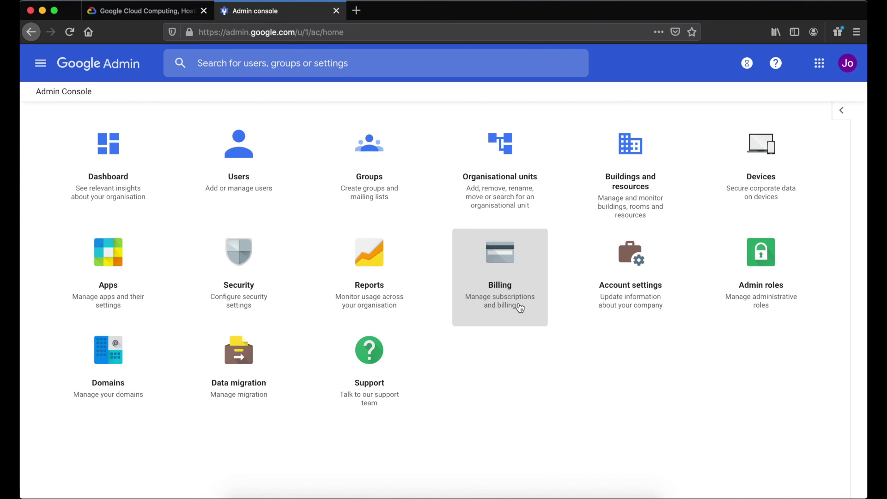
{"action": "left_click", "coordinate": [497, 248]}
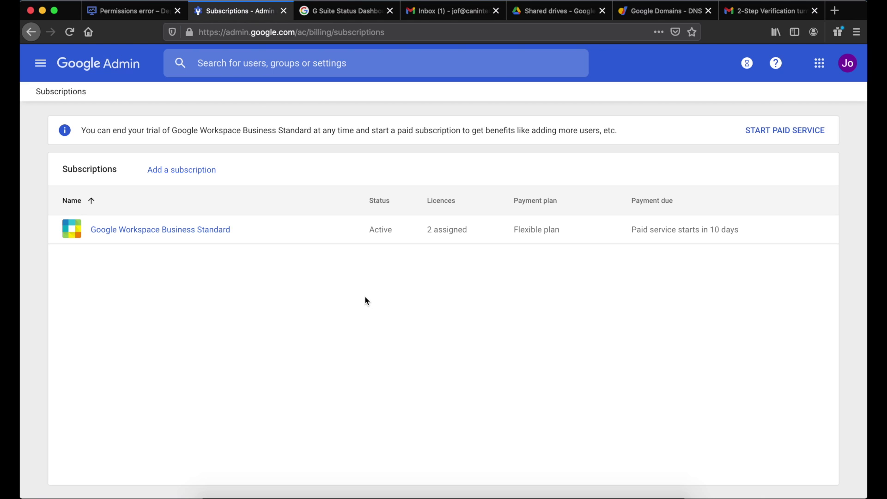
{"action": "left_click", "coordinate": [202, 171]}
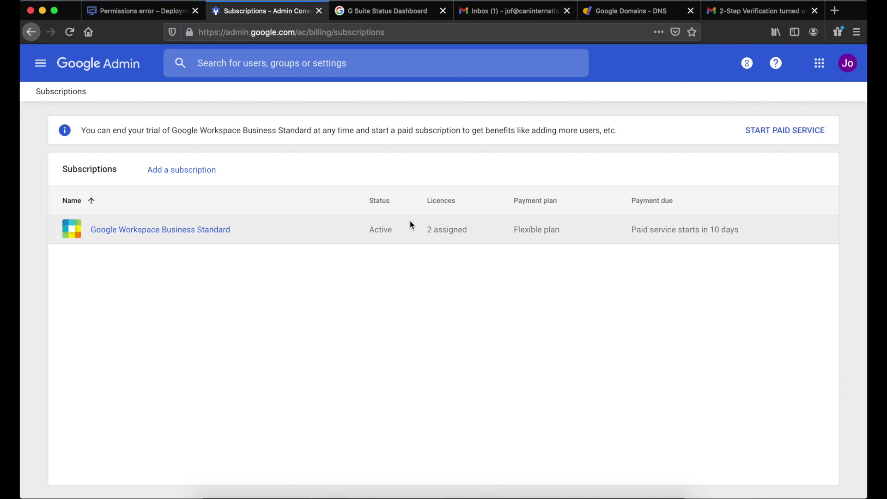
{"action": "left_click", "coordinate": [206, 231]}
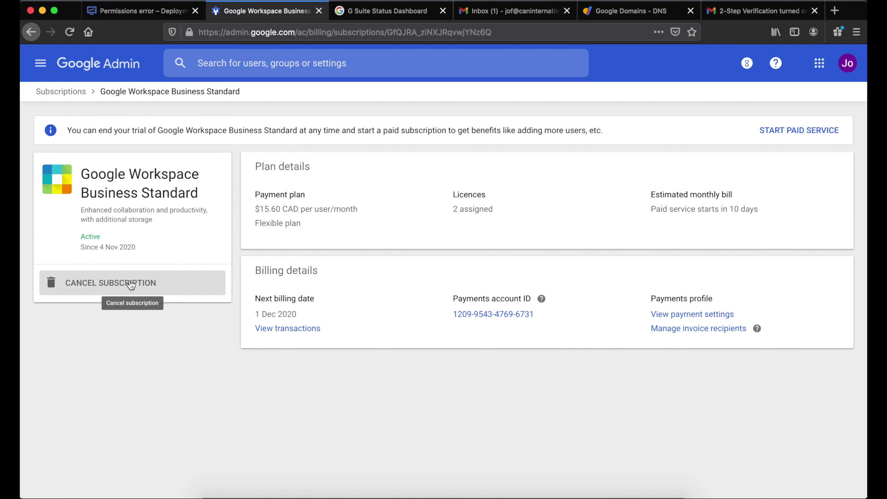
{"action": "left_click", "coordinate": [41, 63]}
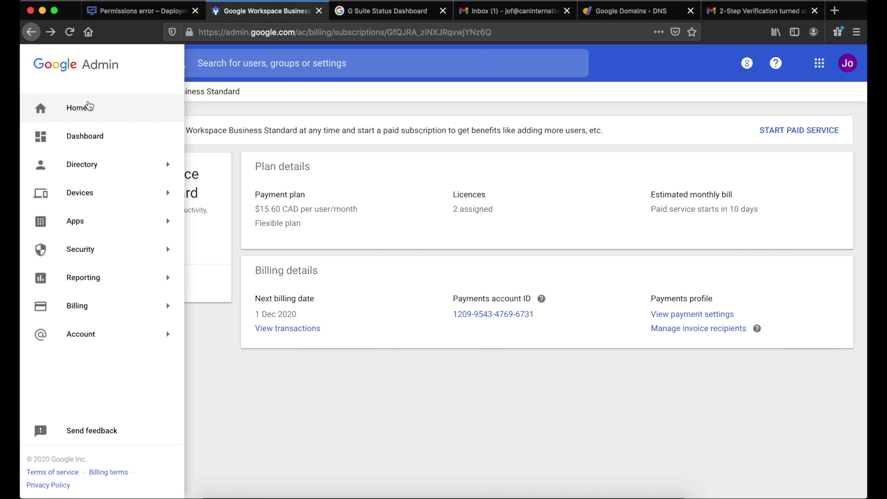
{"action": "left_click", "coordinate": [88, 111]}
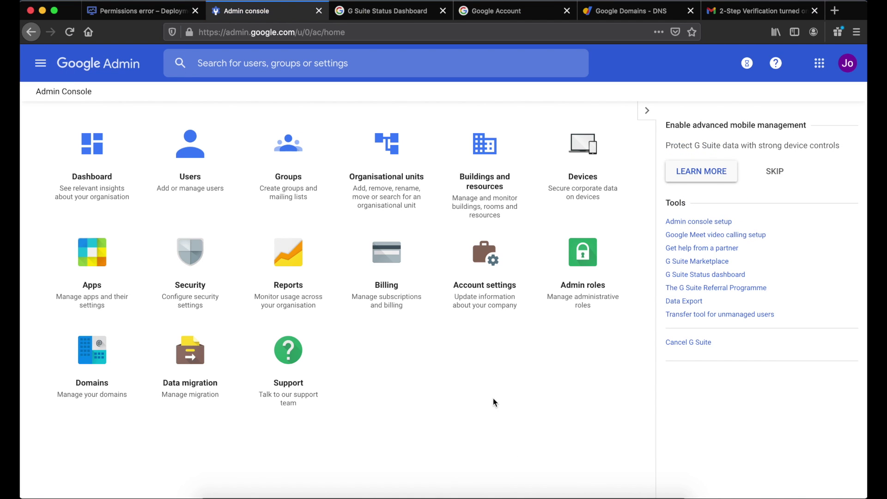
Open the logo settings under Account settings > Personalisation
{"action": "left_click", "coordinate": [474, 287]}
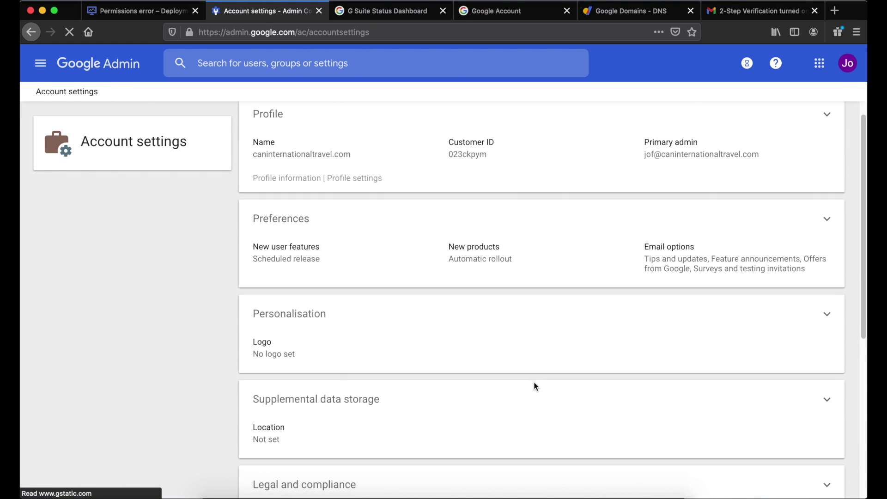
{"action": "scroll", "coordinate": [535, 387], "scroll_direction": "down", "scroll_amount": 3}
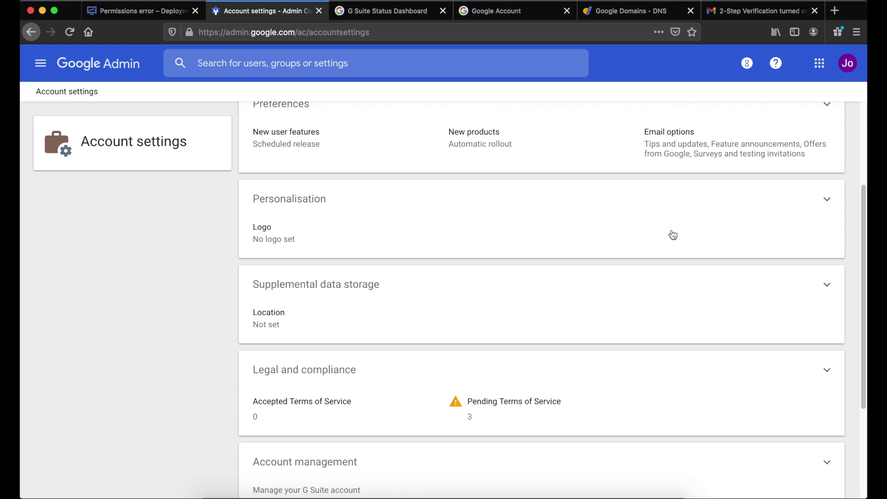
{"action": "left_click", "coordinate": [675, 236]}
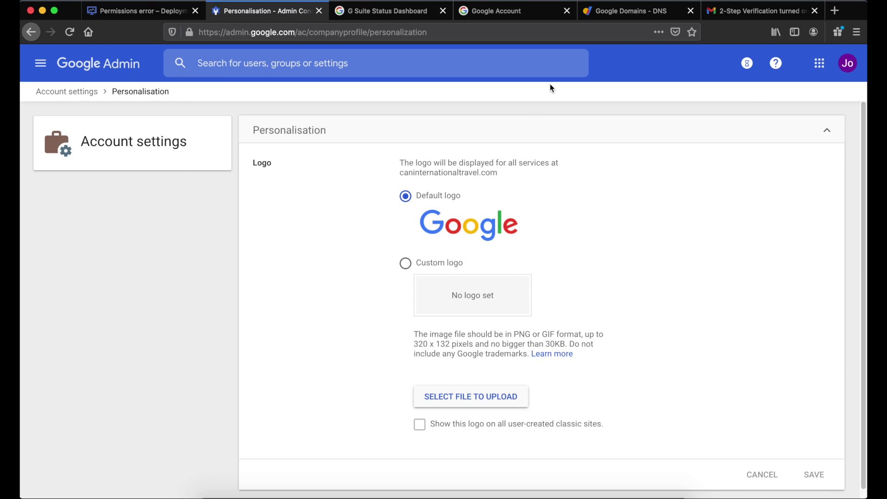
{"action": "left_click", "coordinate": [532, 11]}
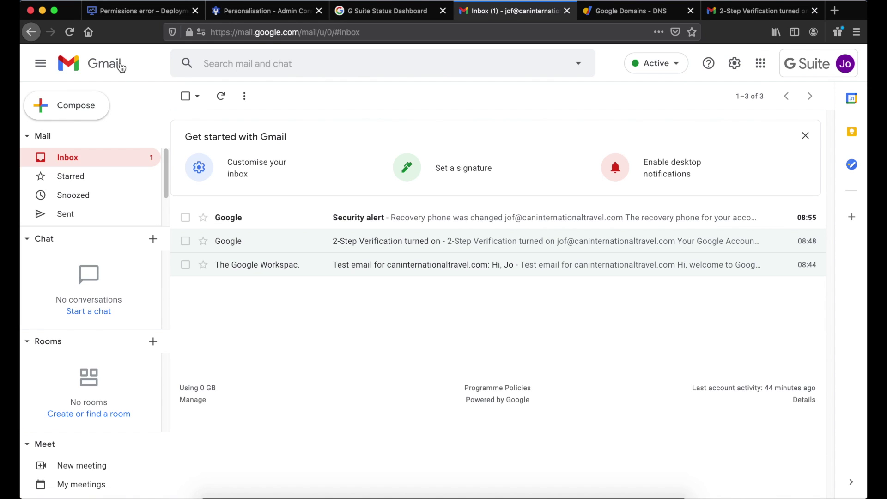
{"action": "left_click", "coordinate": [284, 14]}
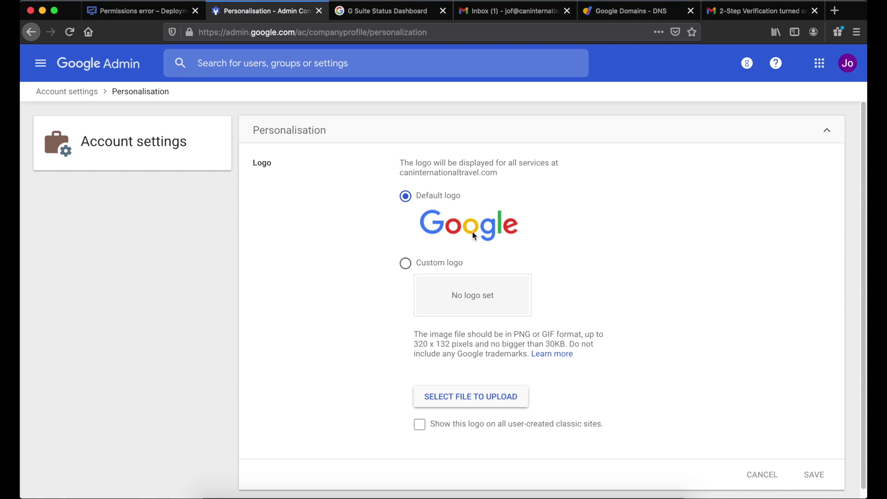
Upload 'STUFFEDBOX LOGO mini' as the custom logo, save it, and return to Gmail
{"action": "left_click", "coordinate": [442, 260]}
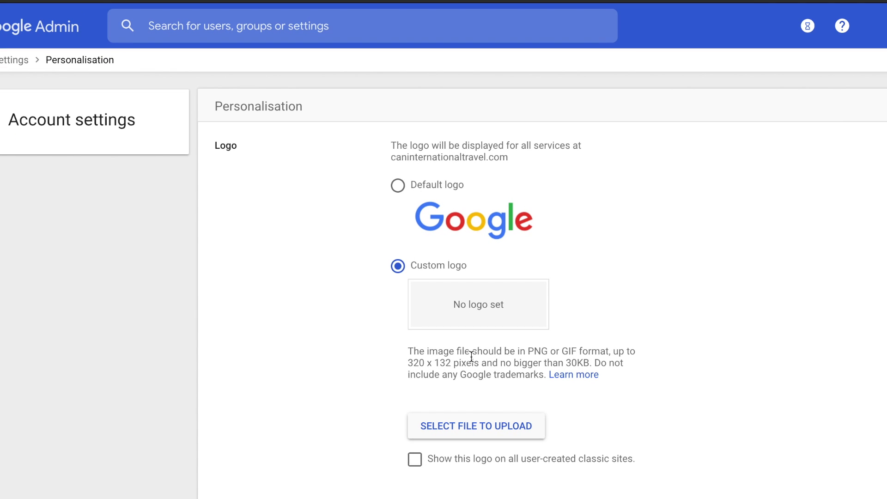
{"action": "left_click_drag", "start_coordinate": [460, 352], "coordinate": [659, 362]}
{"action": "left_click", "coordinate": [660, 362]}
{"action": "left_click", "coordinate": [513, 425]}
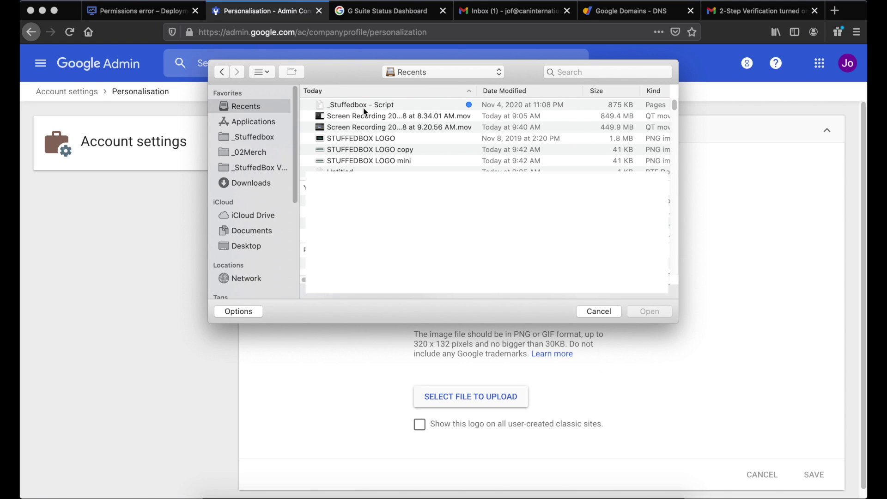
{"action": "left_click", "coordinate": [349, 84]}
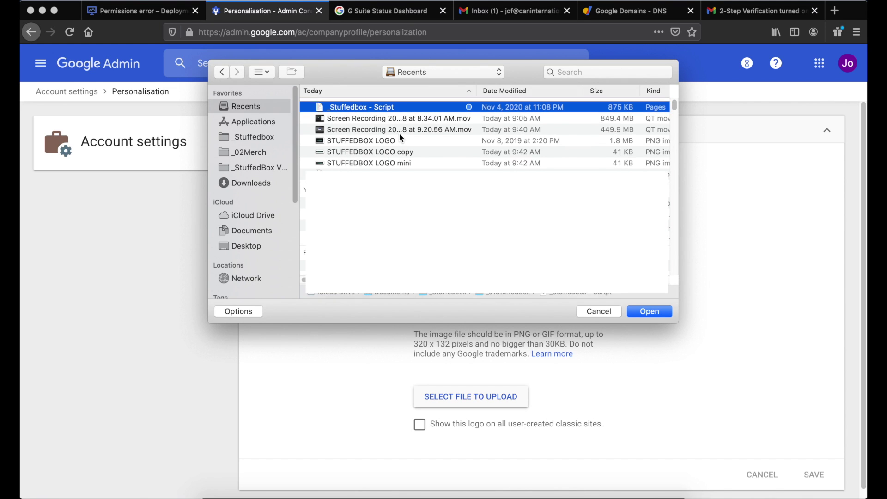
{"action": "left_click", "coordinate": [409, 158]}
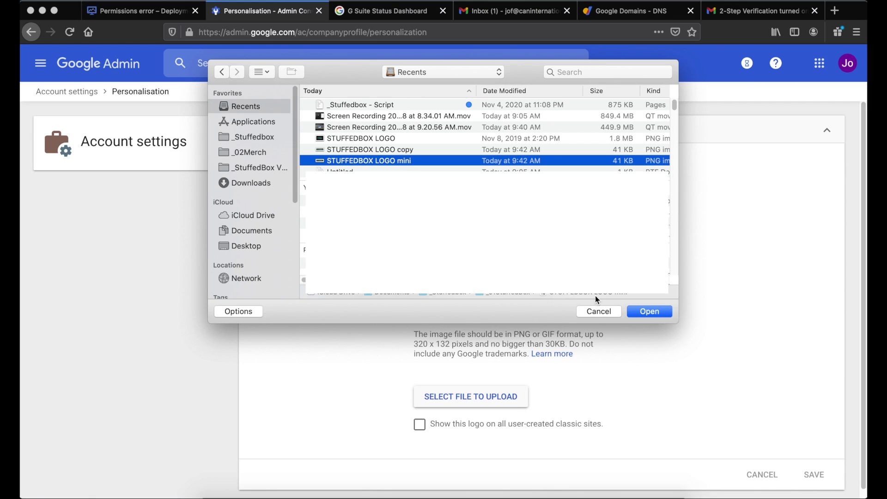
{"action": "left_click", "coordinate": [659, 311]}
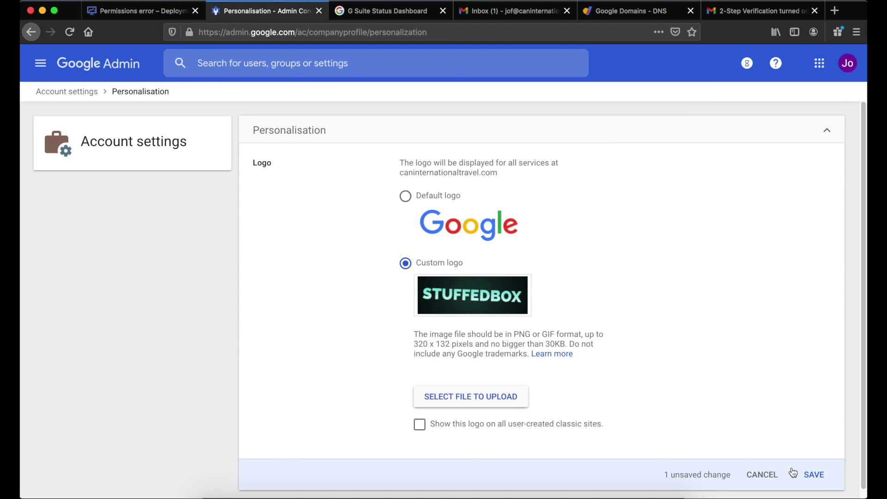
{"action": "left_click", "coordinate": [810, 474]}
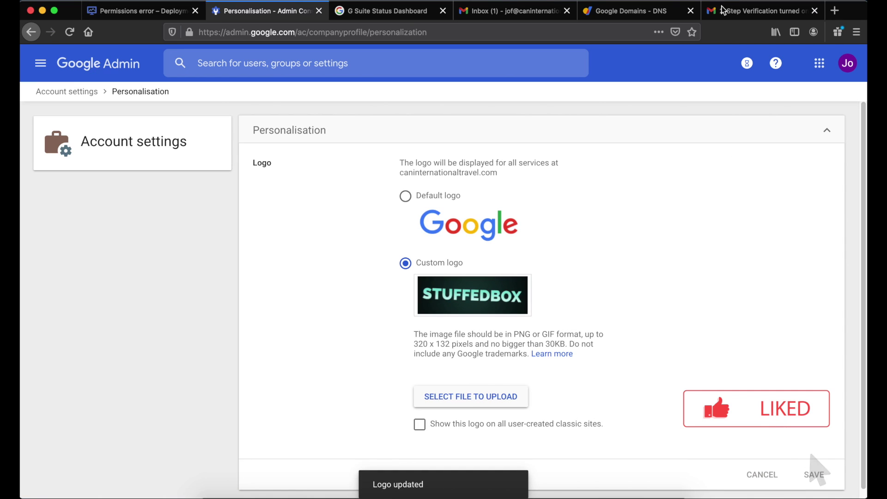
{"action": "left_click", "coordinate": [497, 14]}
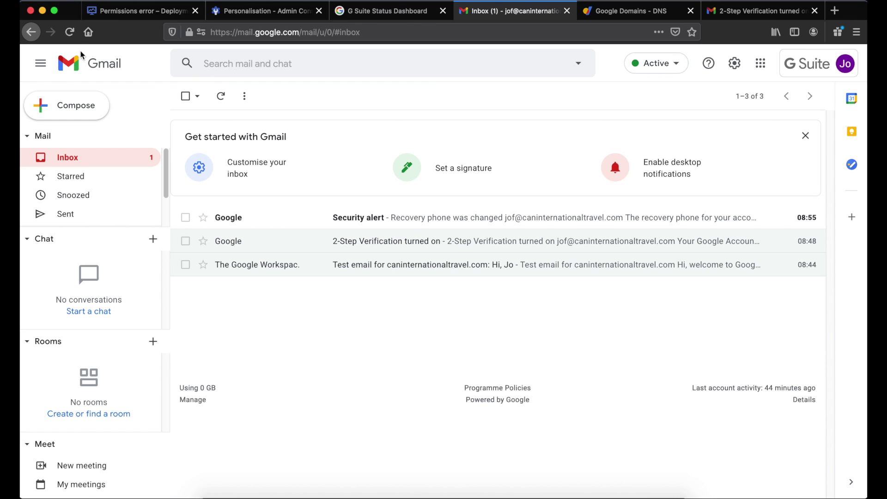
Reload Gmail, then review the six system admin roles and return to the console home
{"action": "left_click", "coordinate": [69, 33]}
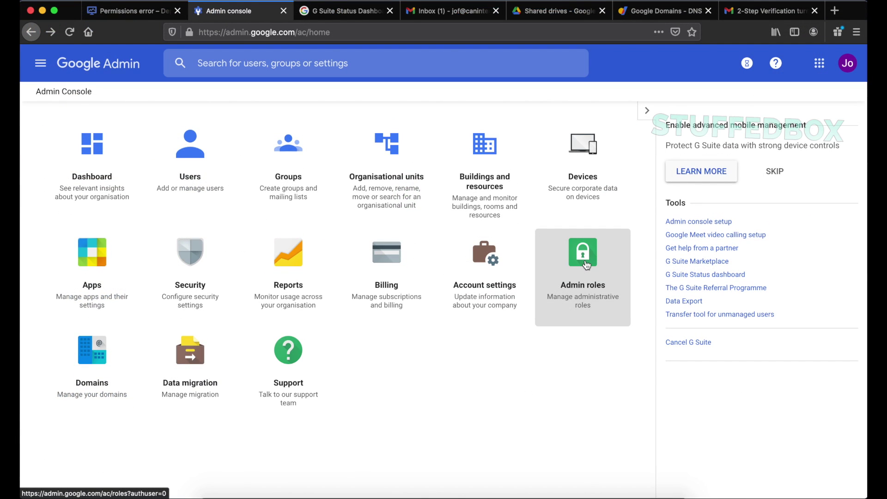
{"action": "left_click", "coordinate": [587, 265]}
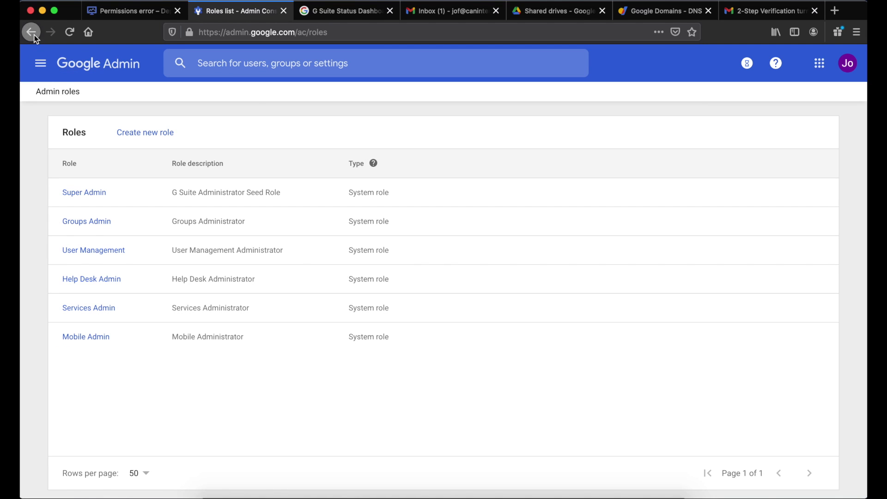
{"action": "left_click", "coordinate": [31, 32]}
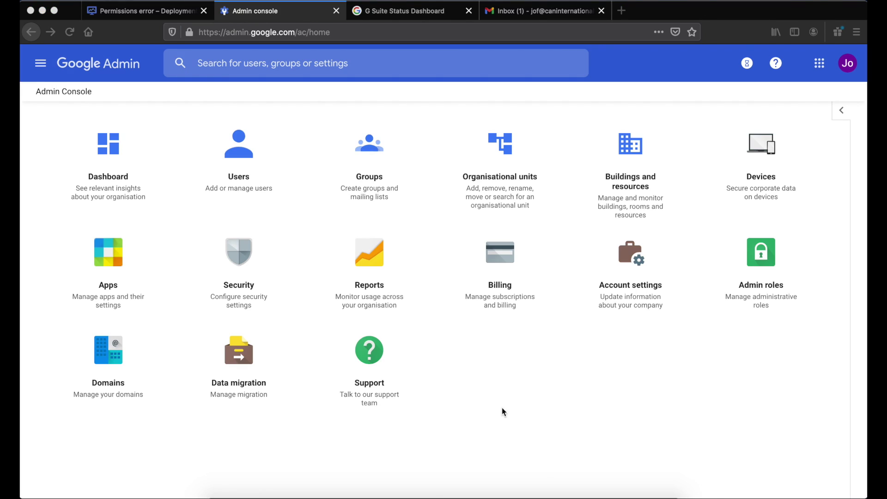
{"action": "left_click", "coordinate": [114, 370]}
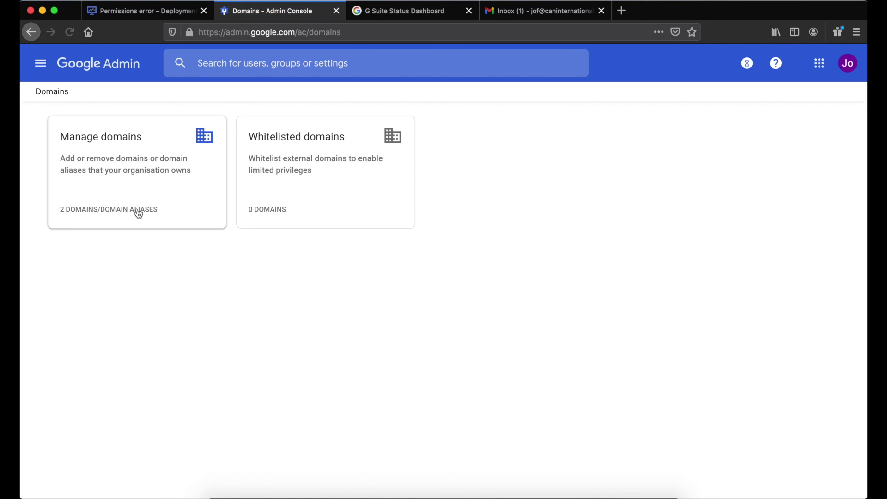
{"action": "left_click", "coordinate": [146, 167]}
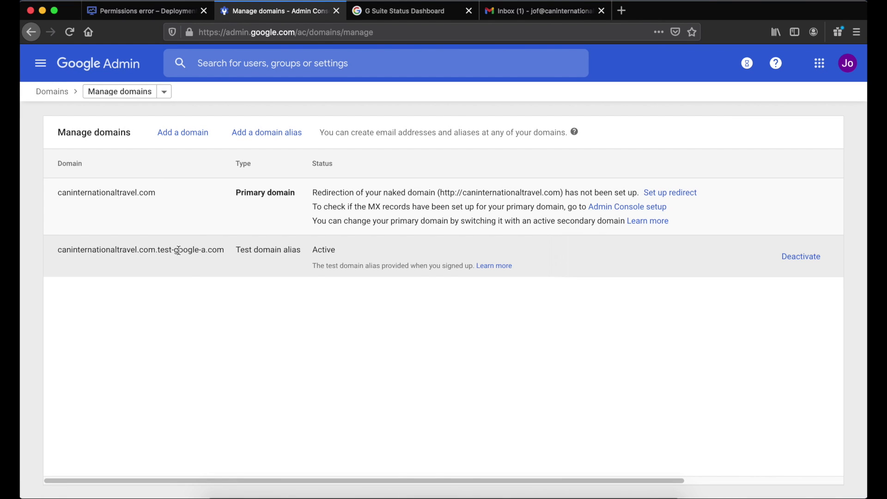
{"action": "left_click", "coordinate": [187, 133]}
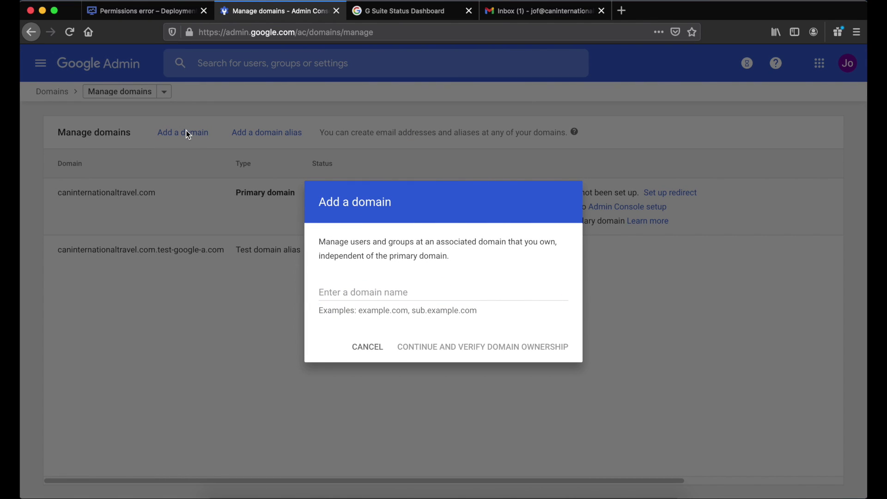
{"action": "left_click", "coordinate": [376, 347]}
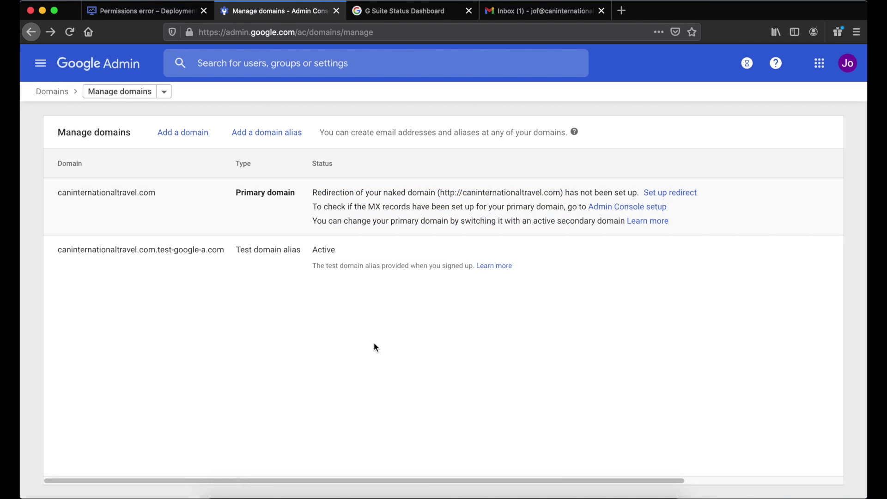
{"action": "left_click", "coordinate": [249, 132]}
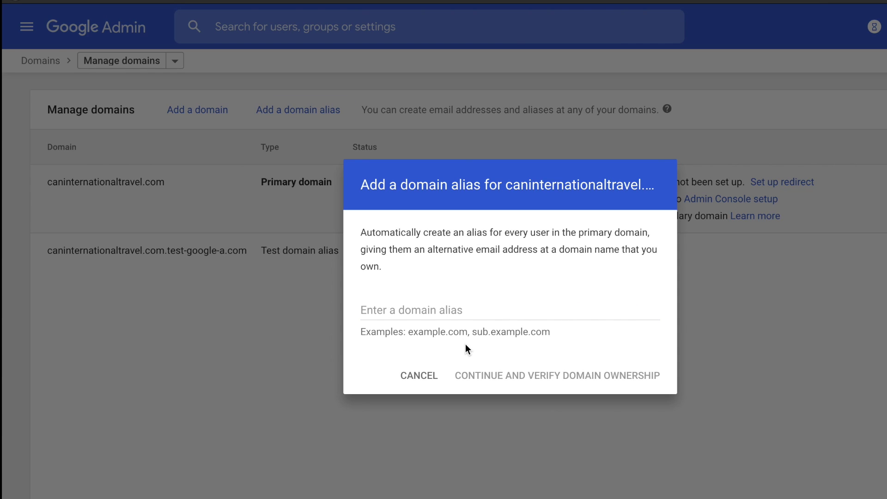
{"action": "left_click", "coordinate": [416, 376]}
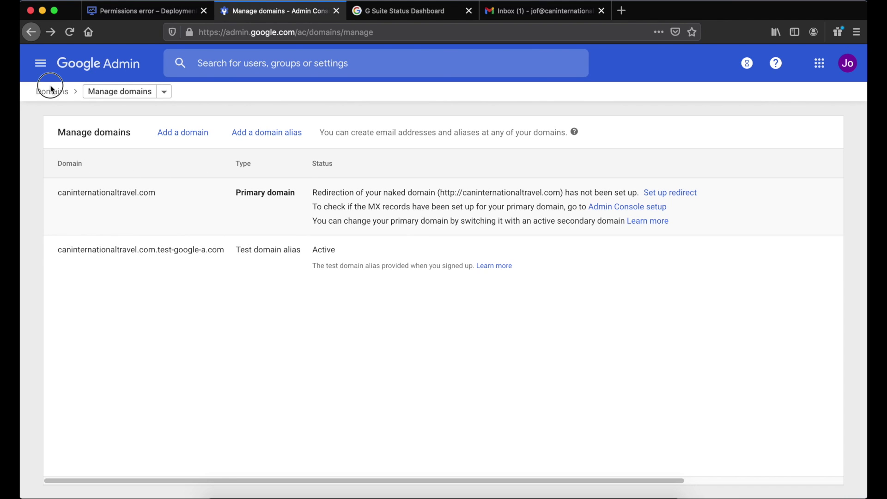
{"action": "left_click", "coordinate": [50, 91]}
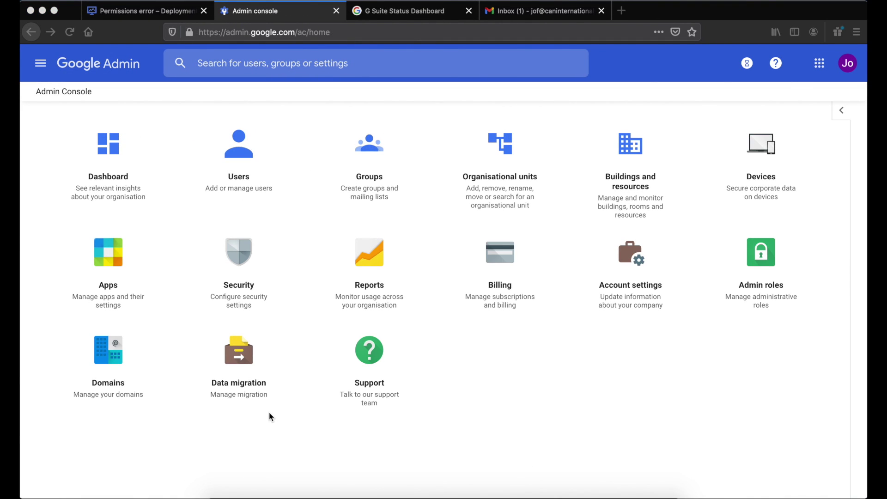
{"action": "left_click", "coordinate": [241, 363]}
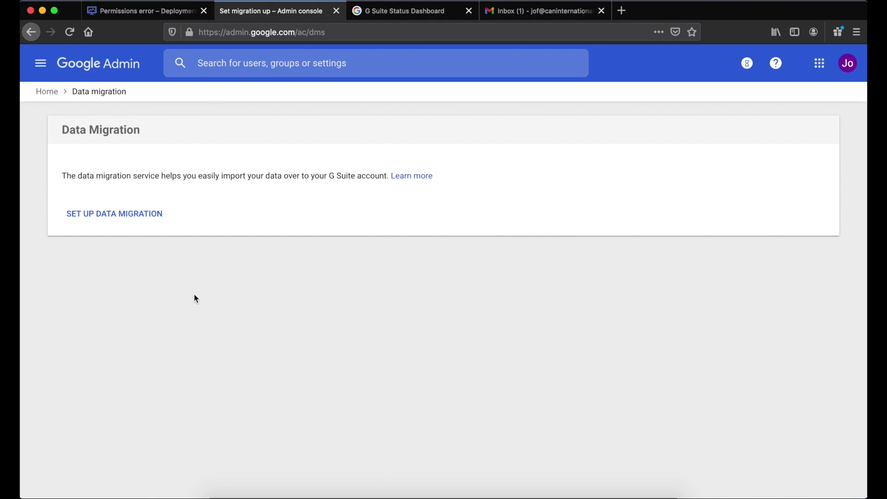
{"action": "left_click", "coordinate": [145, 217]}
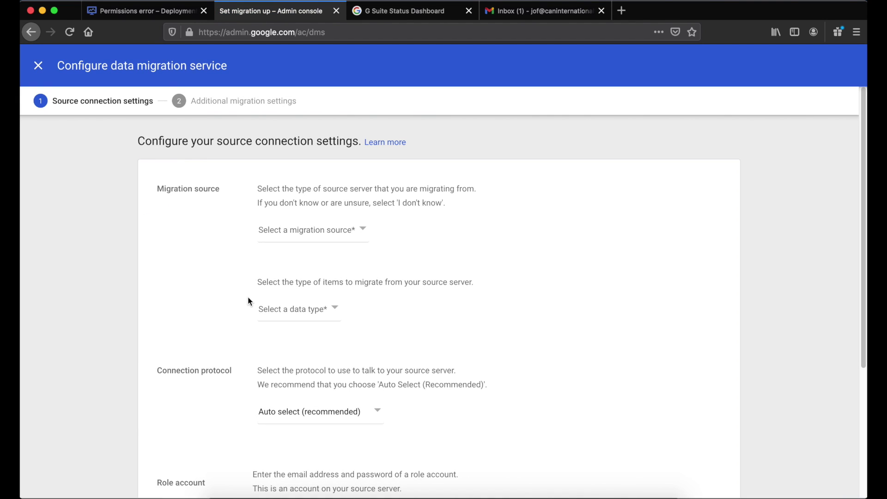
{"action": "scroll", "coordinate": [254, 296], "scroll_direction": "down", "scroll_amount": 3}
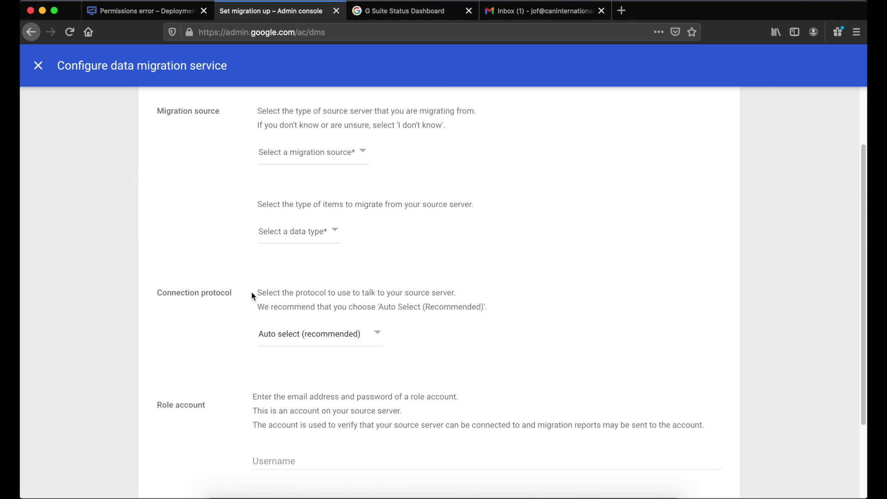
{"action": "left_click", "coordinate": [352, 158]}
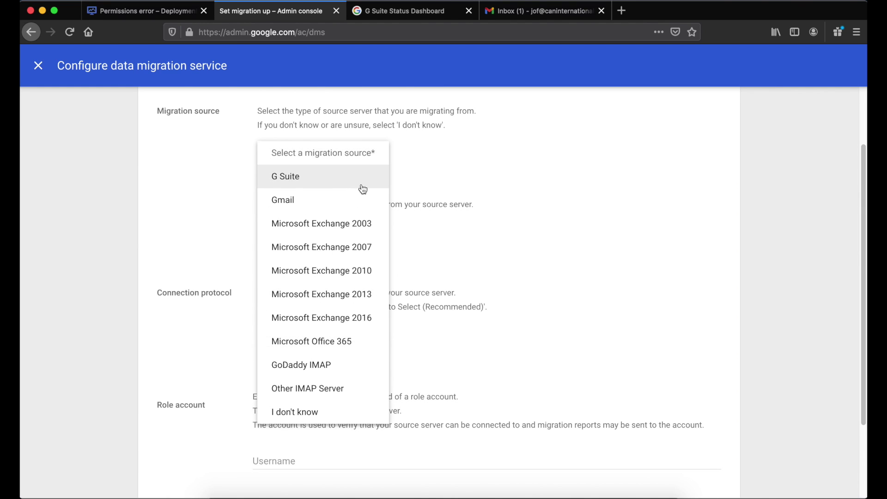
{"action": "left_click", "coordinate": [362, 190]}
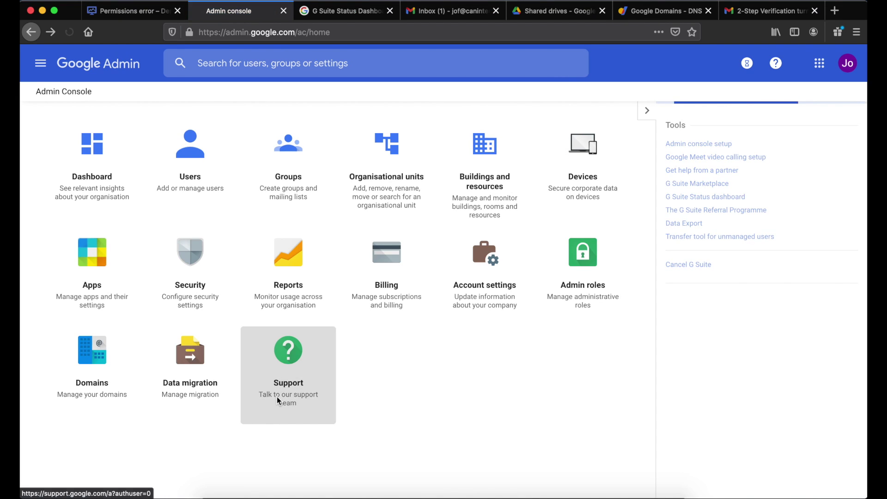
Open the G Suite Status Dashboard and confirm every service is healthy, with one Gmail incident on 11/3/20
{"action": "left_click", "coordinate": [276, 396]}
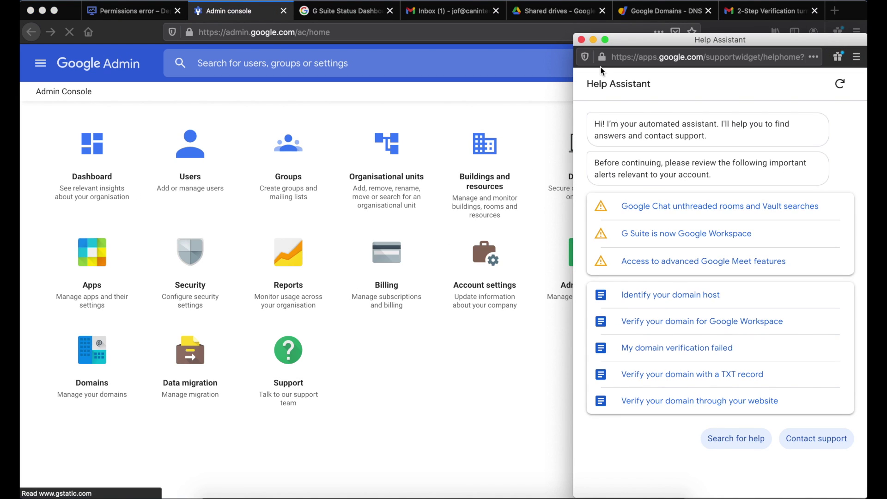
{"action": "left_click", "coordinate": [581, 39]}
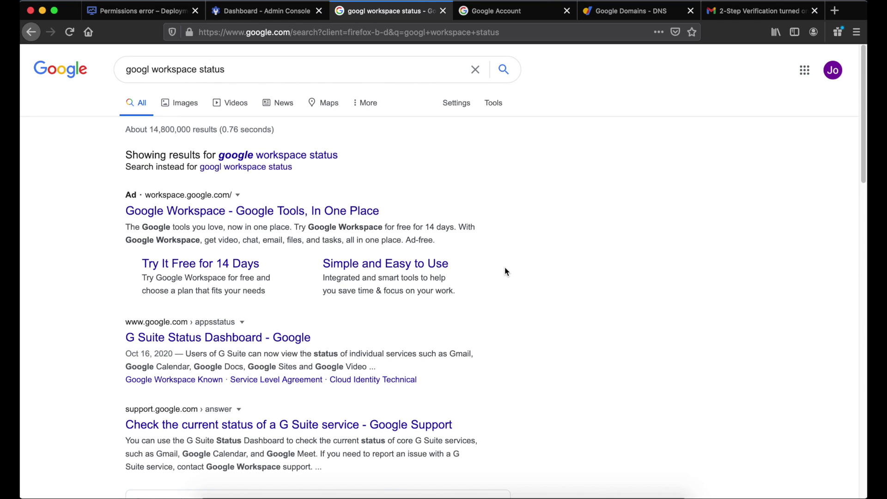
{"action": "left_click", "coordinate": [285, 339]}
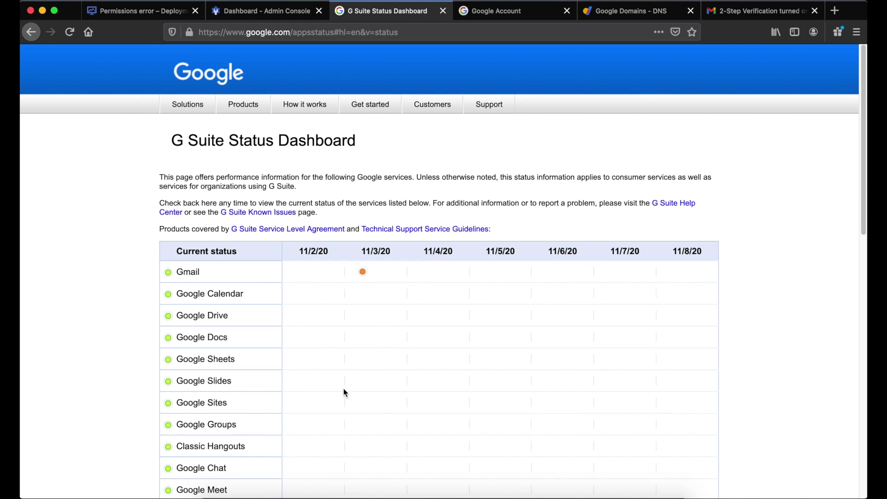
{"action": "scroll", "coordinate": [342, 393], "scroll_direction": "down", "scroll_amount": 1}
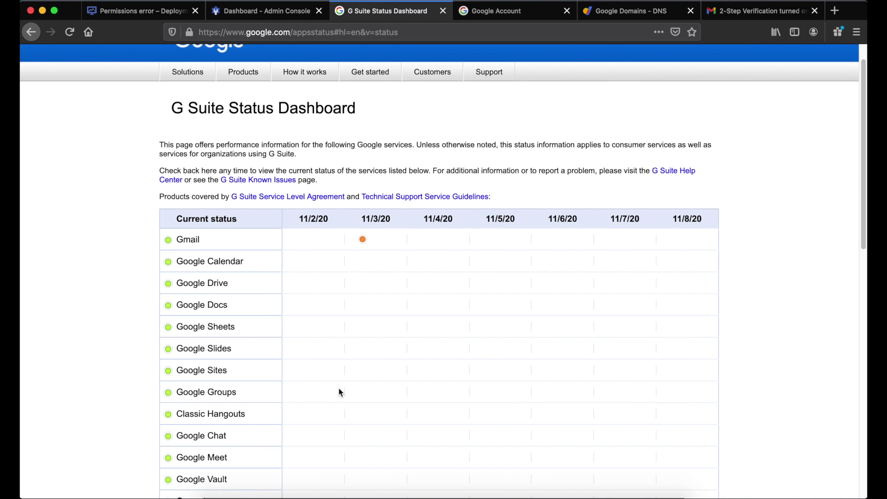
{"action": "scroll", "coordinate": [341, 393], "scroll_direction": "down", "scroll_amount": 1}
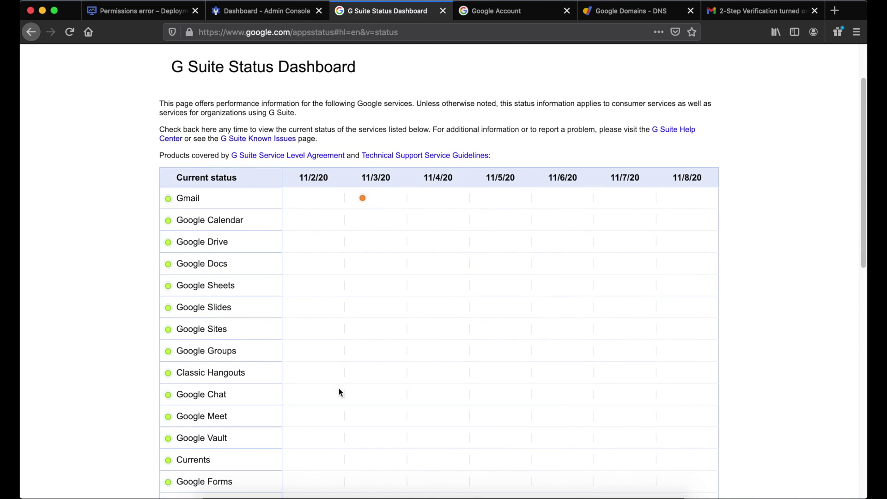
{"action": "scroll", "coordinate": [339, 390], "scroll_direction": "down", "scroll_amount": 1}
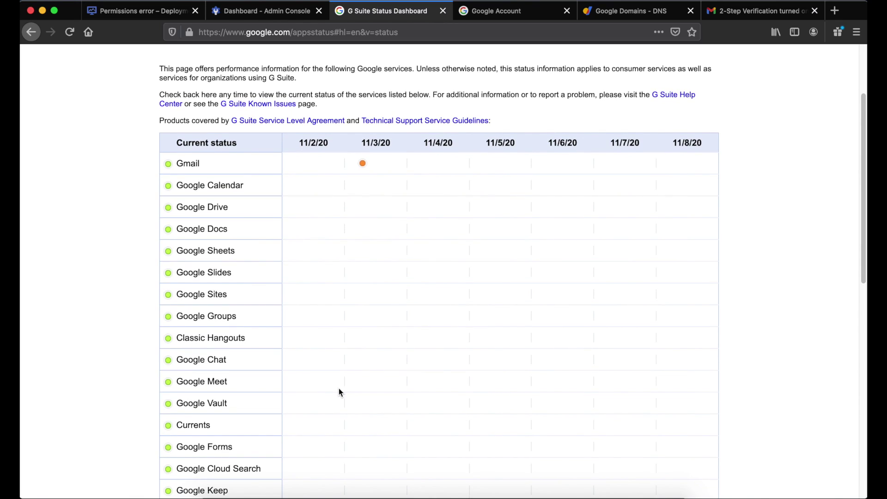